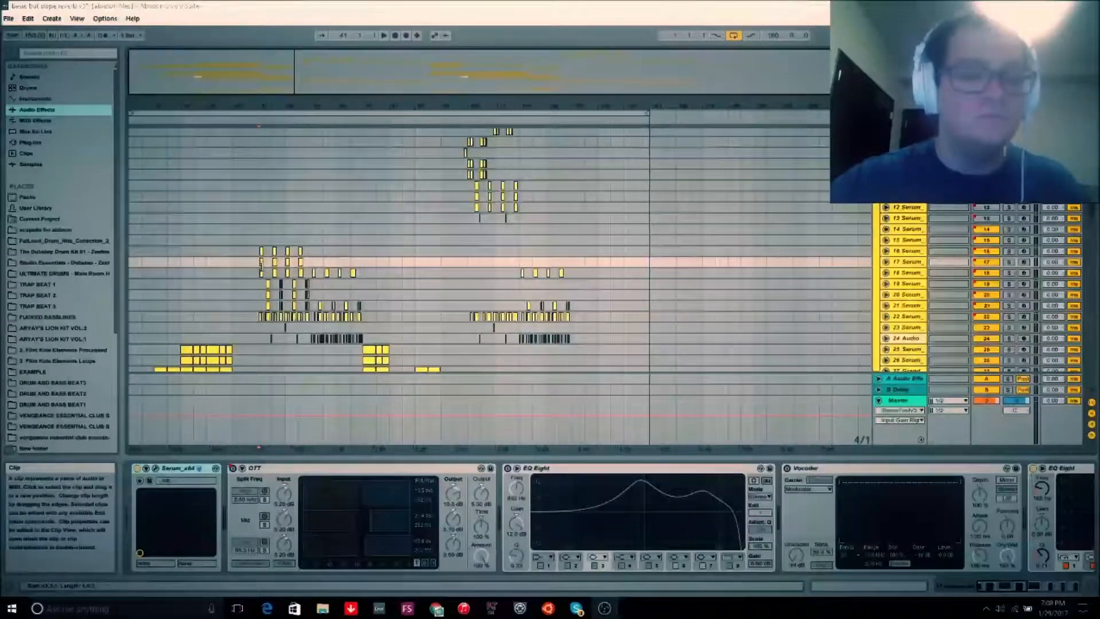
Step: Play the arrangement from the first clips at bar 41 and stop playback
click(265, 273)
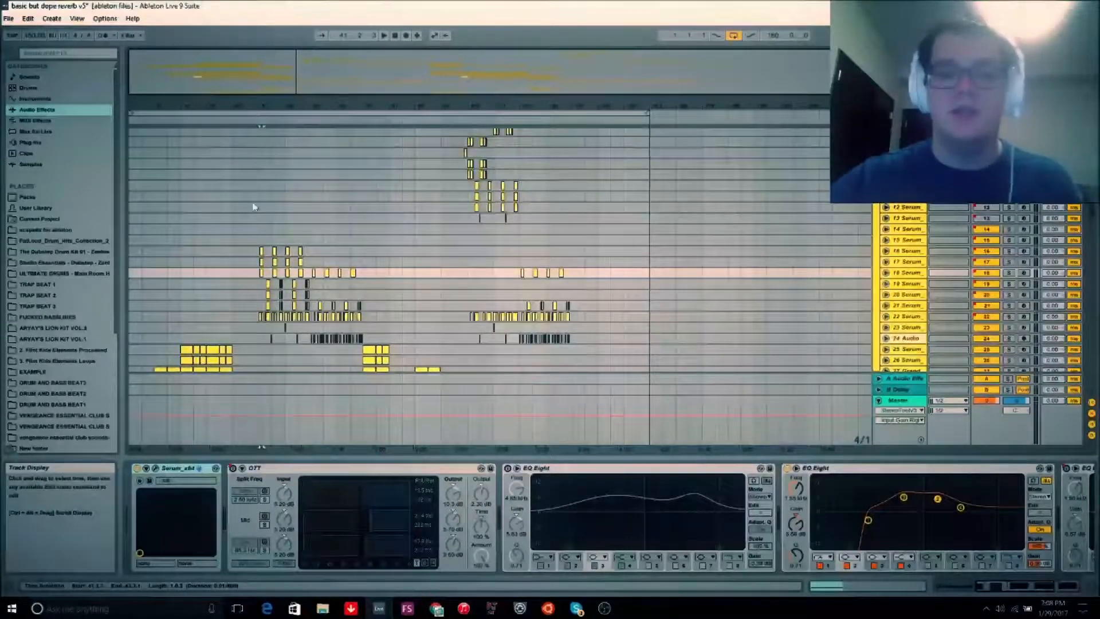
click(256, 284)
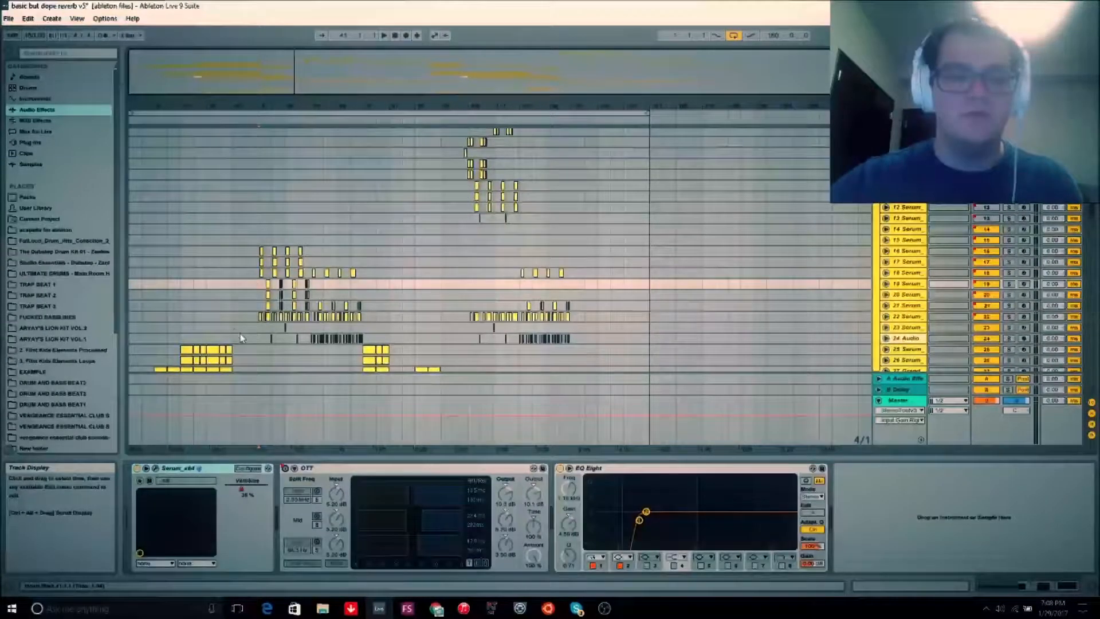
key(space)
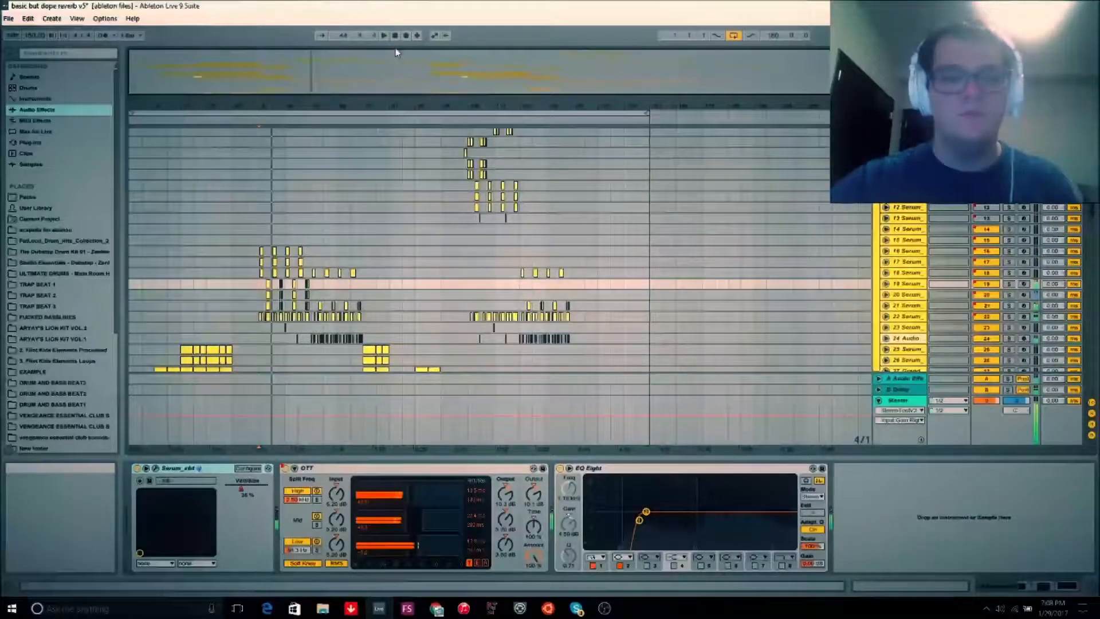
key(space)
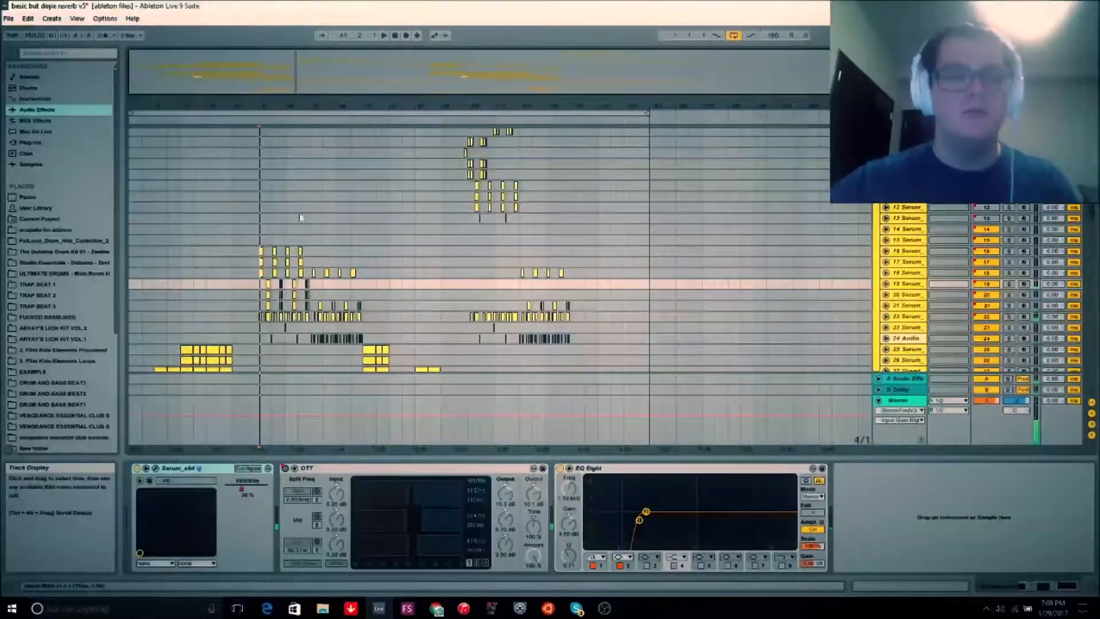
Step: Examine and compare the device chains of Serum tracks 16, 17 and 18 through their first clips
click(264, 274)
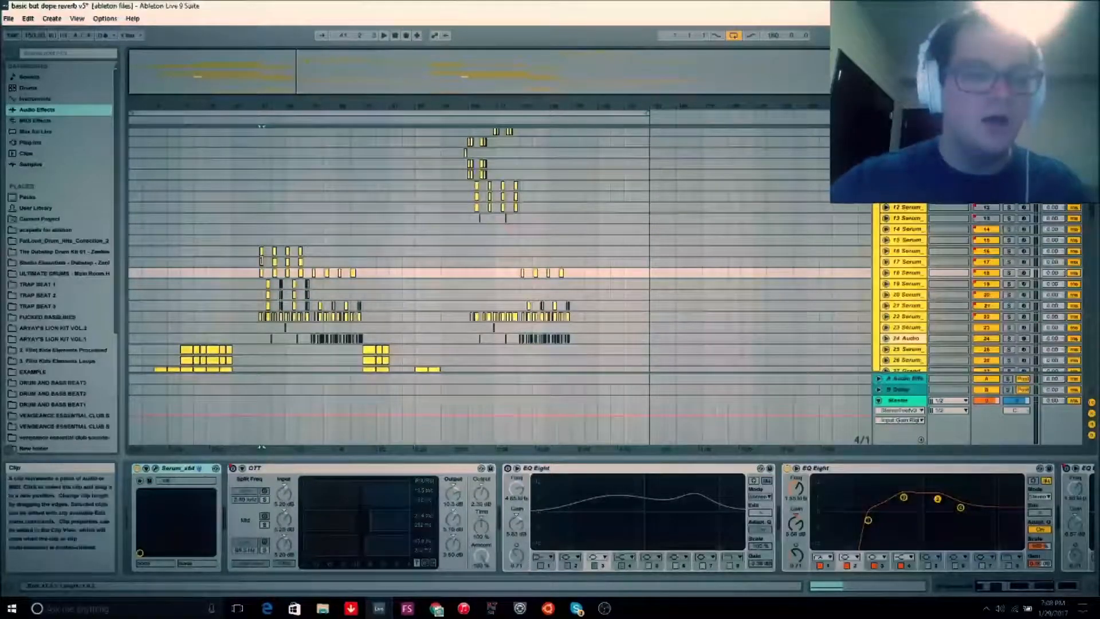
click(261, 262)
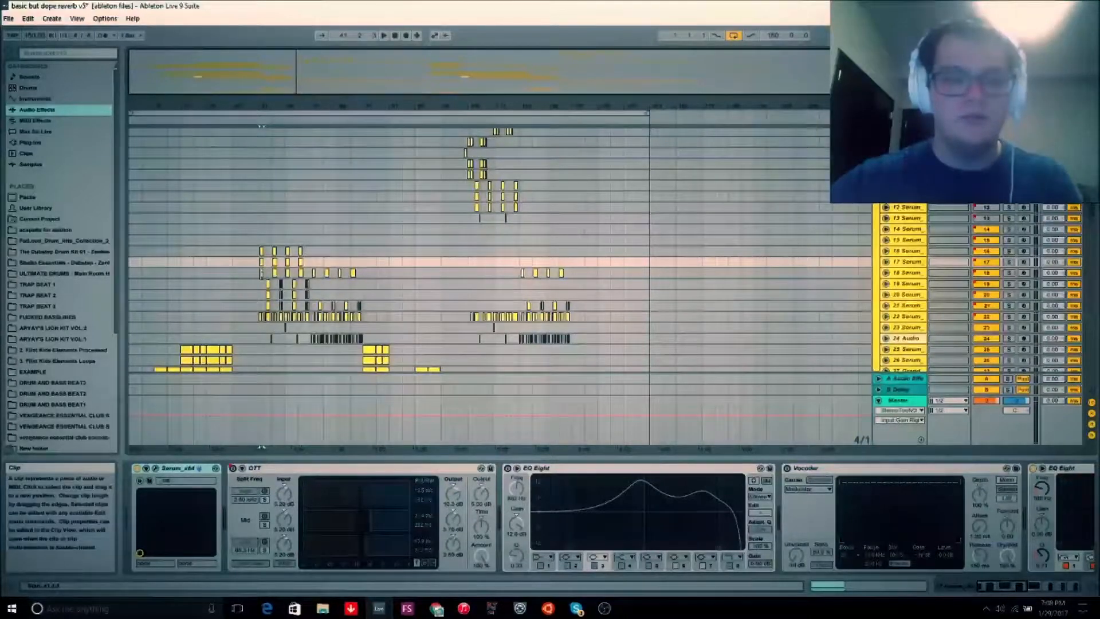
click(262, 274)
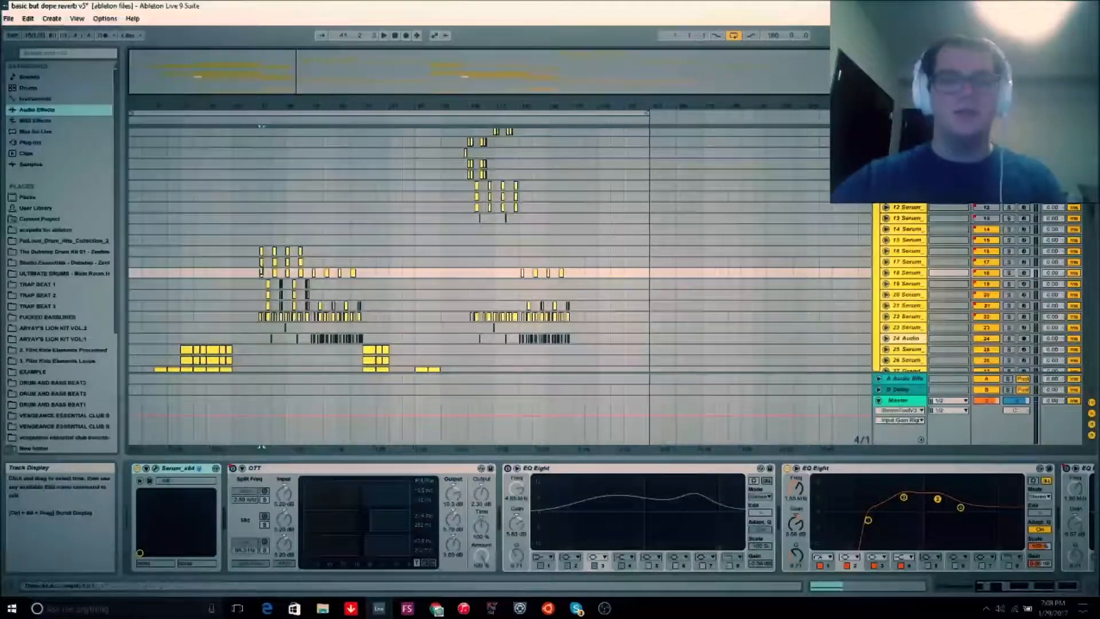
click(262, 263)
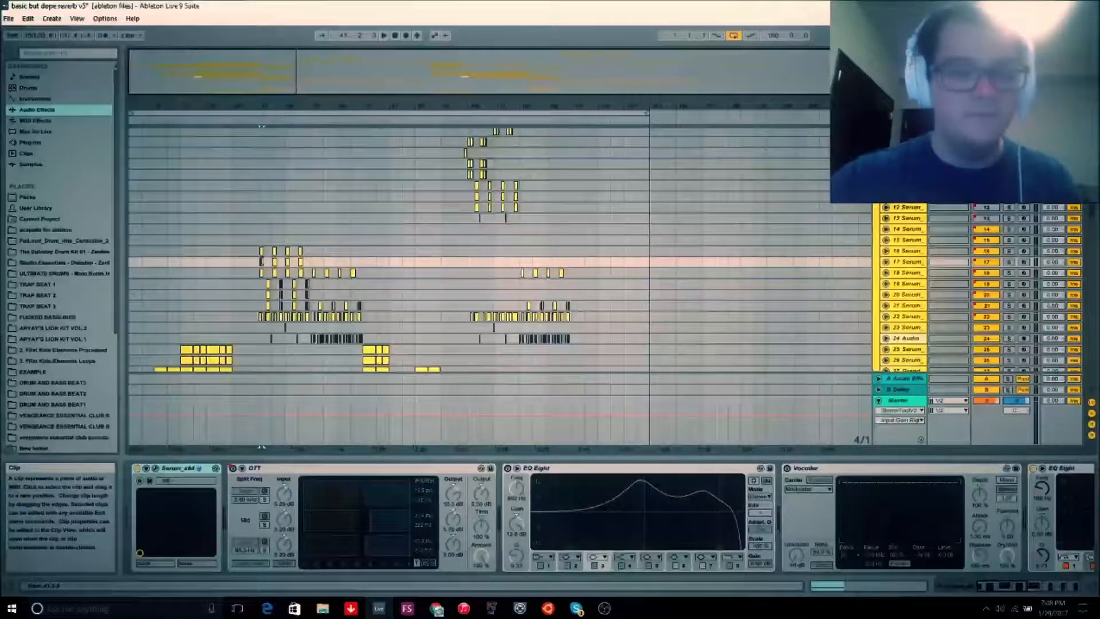
click(261, 252)
click(261, 274)
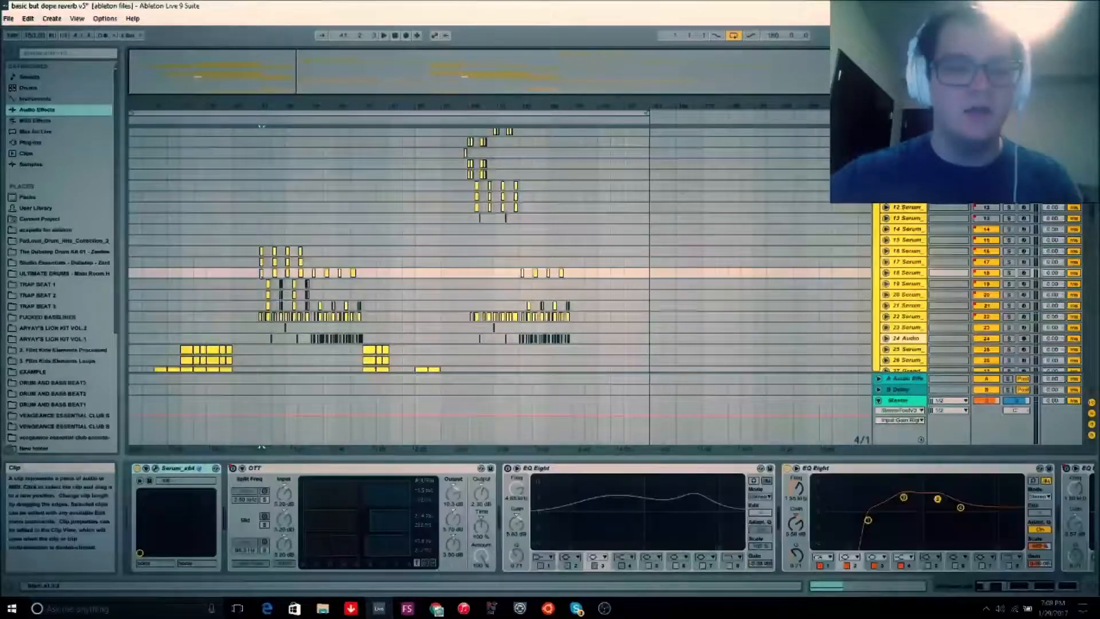
click(261, 253)
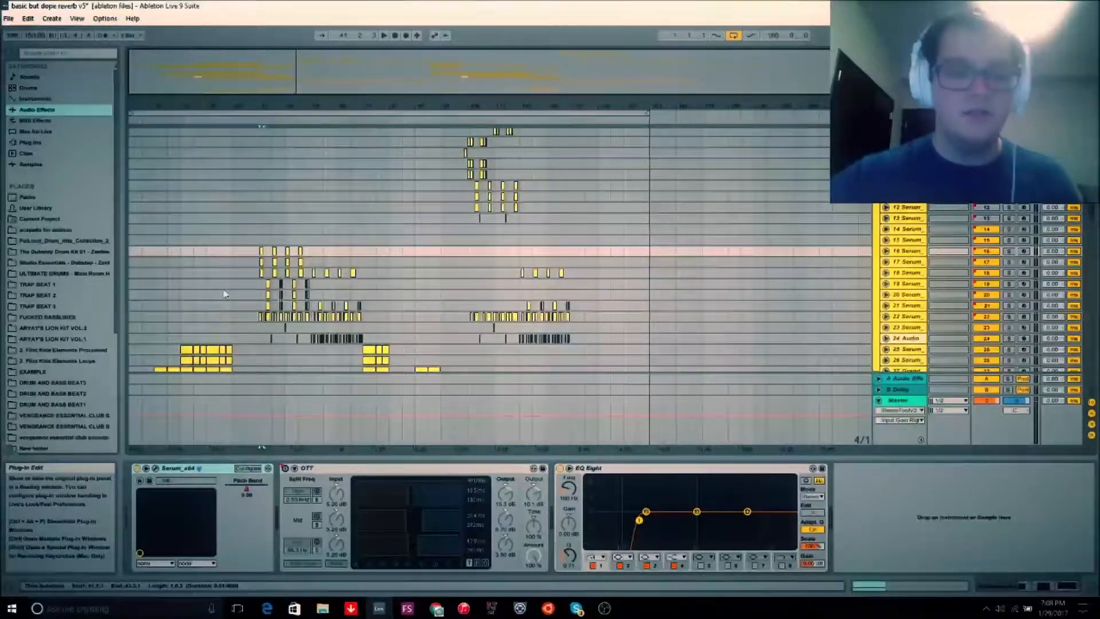
click(264, 262)
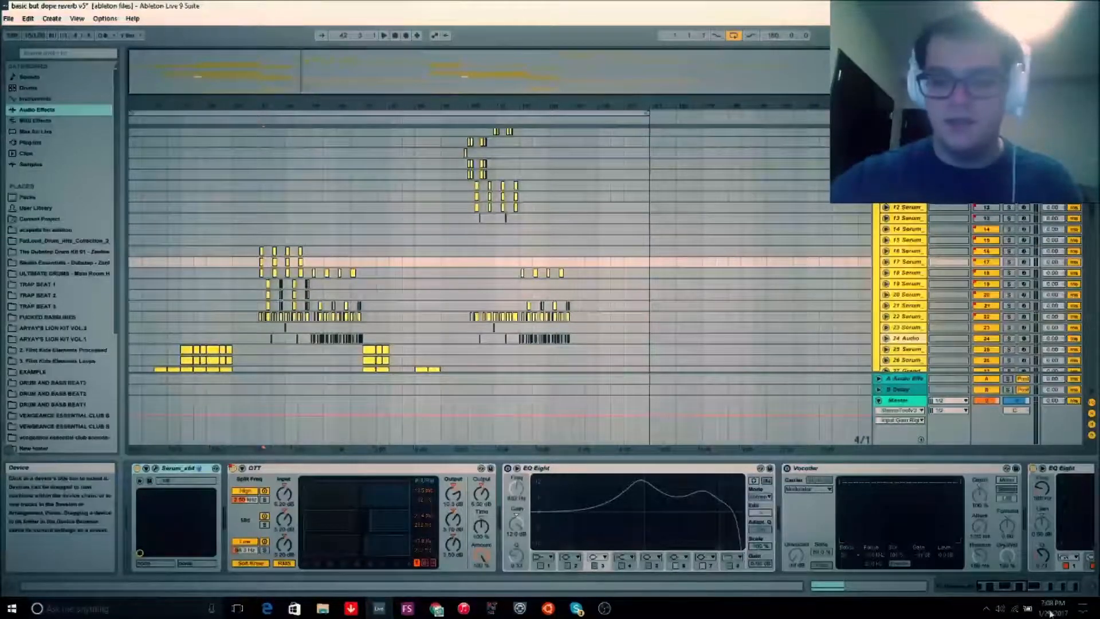
drag(999, 590, 976, 586)
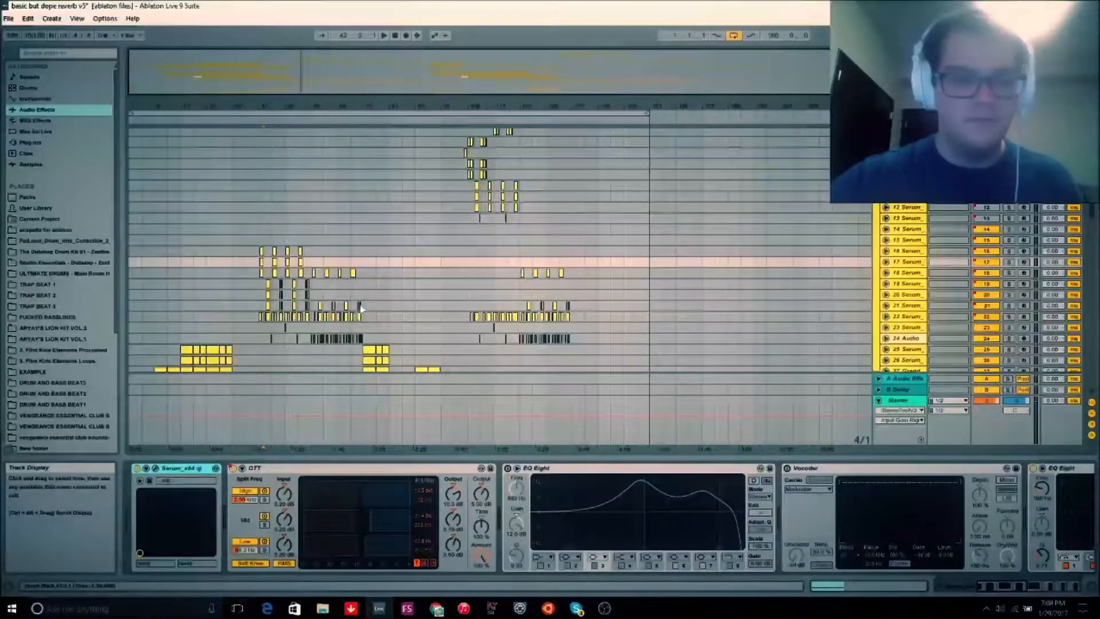
Step: Check the Serum patch on track 18 and close its plug-in window
click(262, 275)
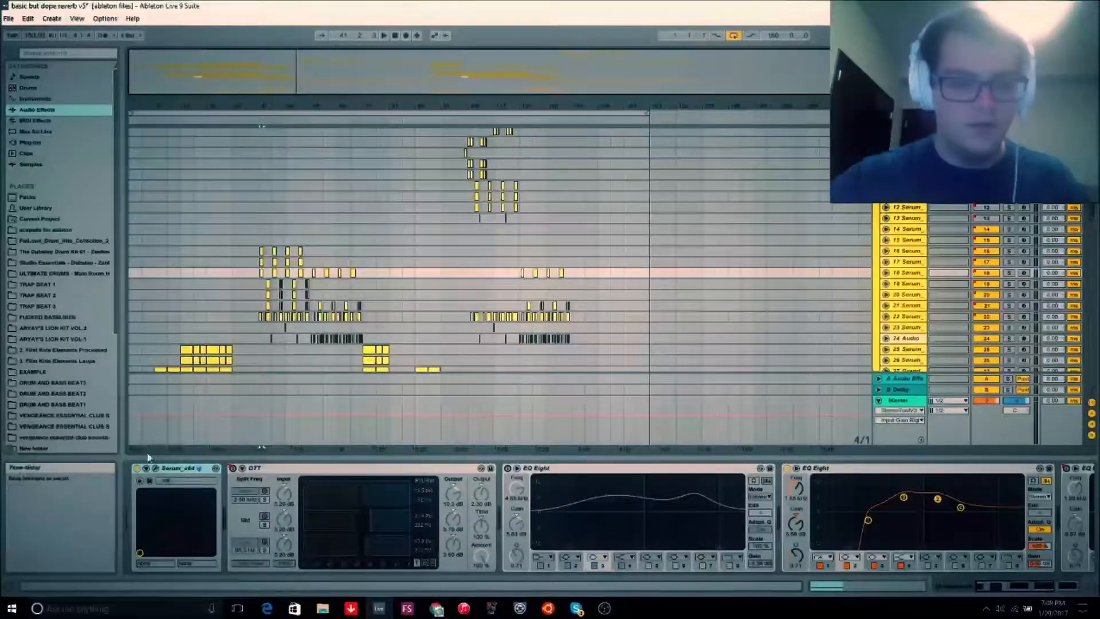
click(157, 471)
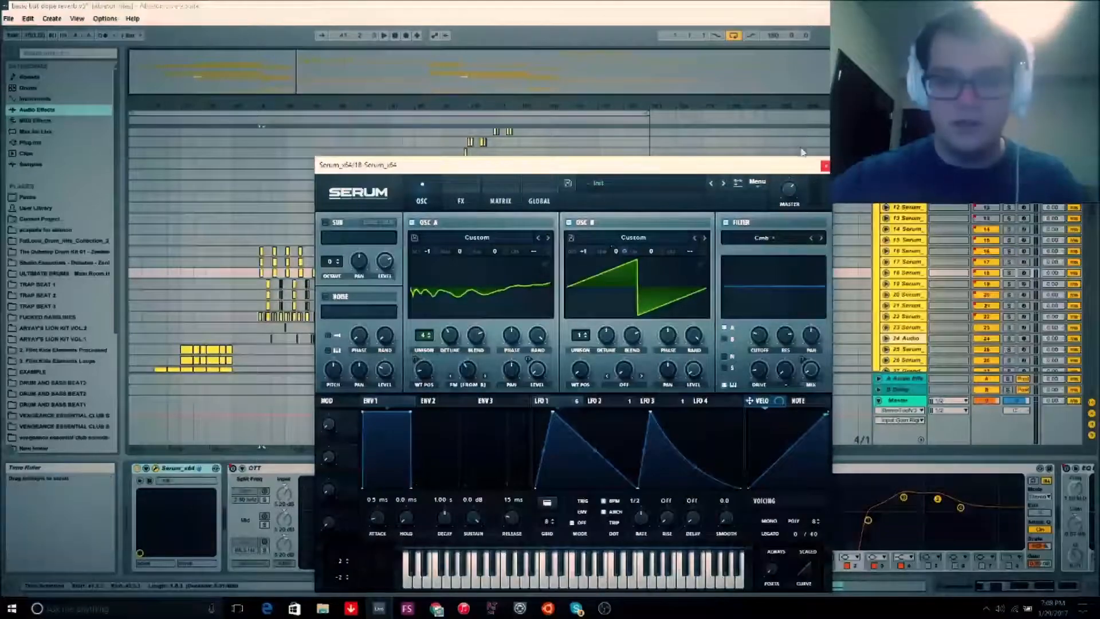
click(156, 472)
Step: Open the Serum plug-in window of track 16 and audition that track in solo
click(275, 251)
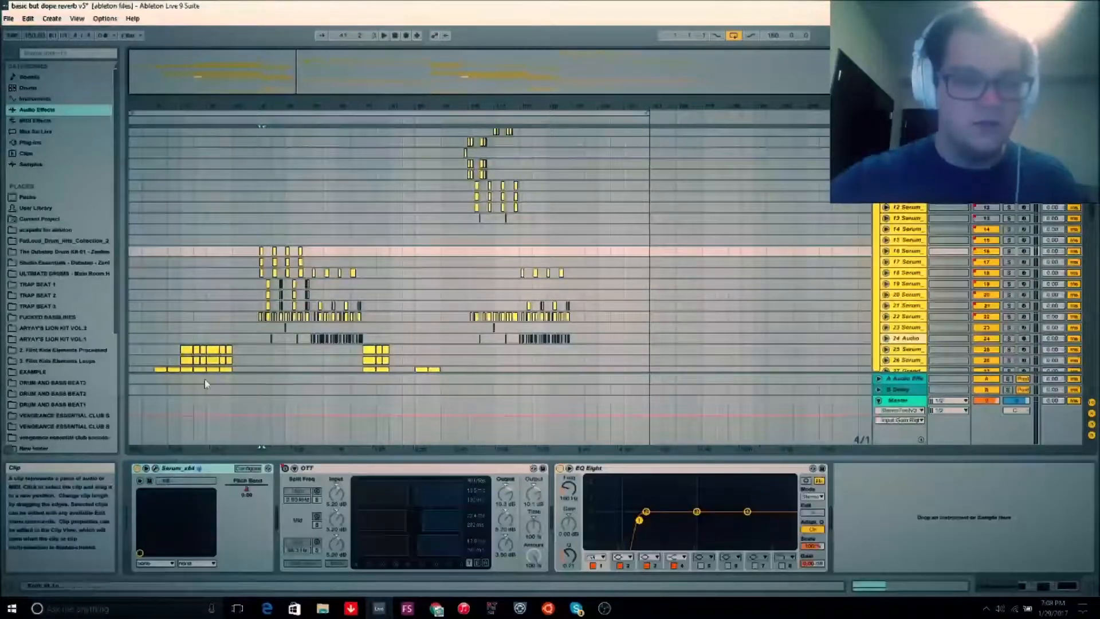
click(155, 470)
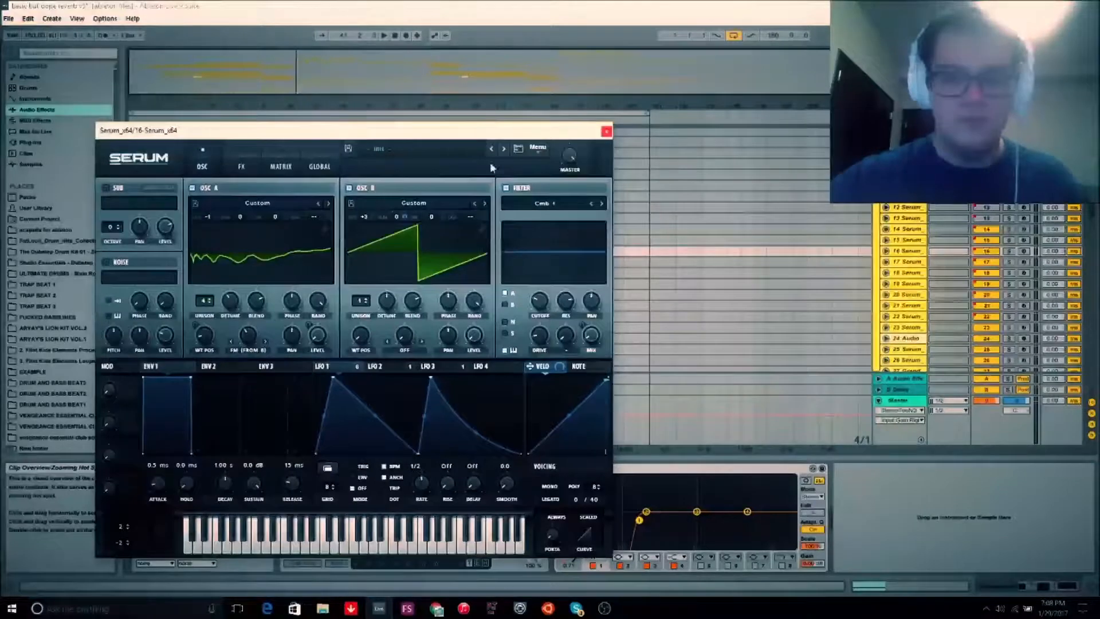
click(1009, 251)
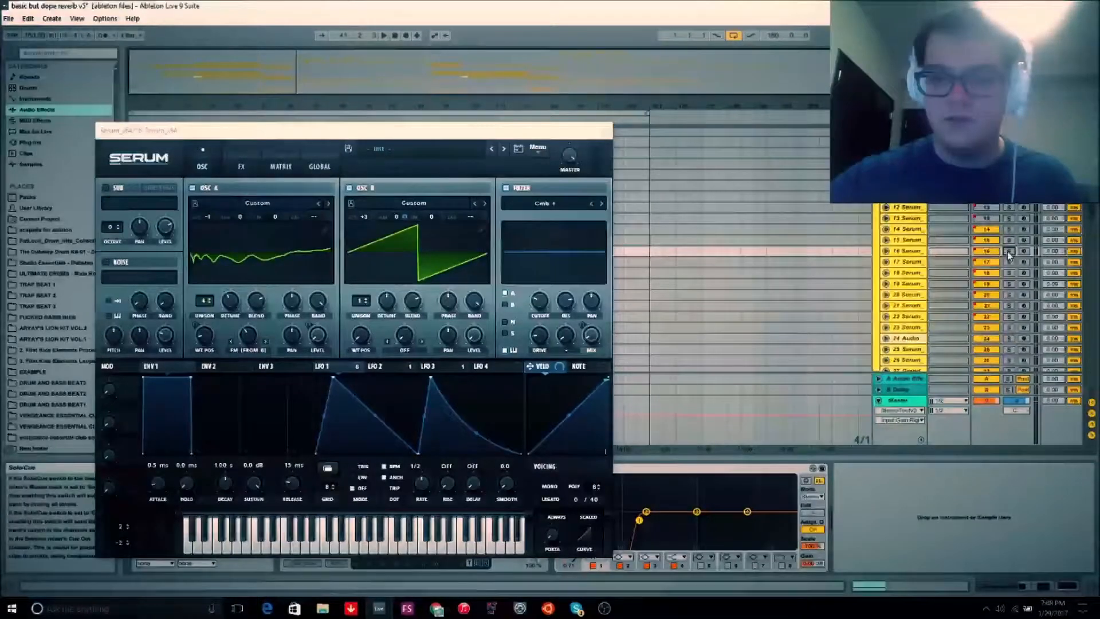
key(space)
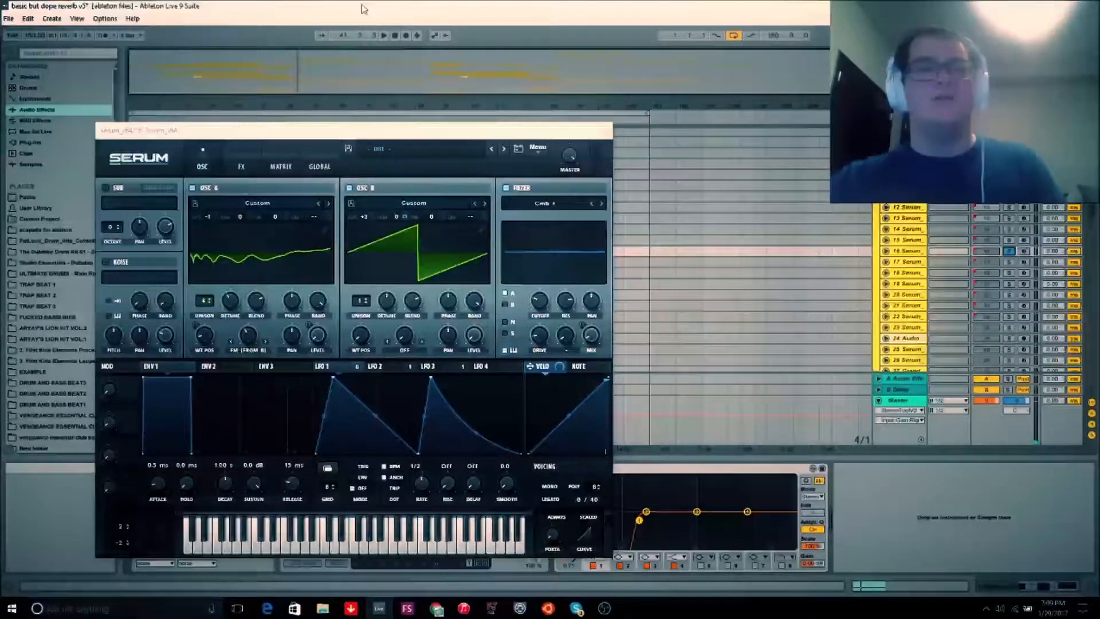
Step: Reposition track 16's Serum window over the arrangement so that the whole synth and the track controls stay visible
drag(353, 135, 519, 72)
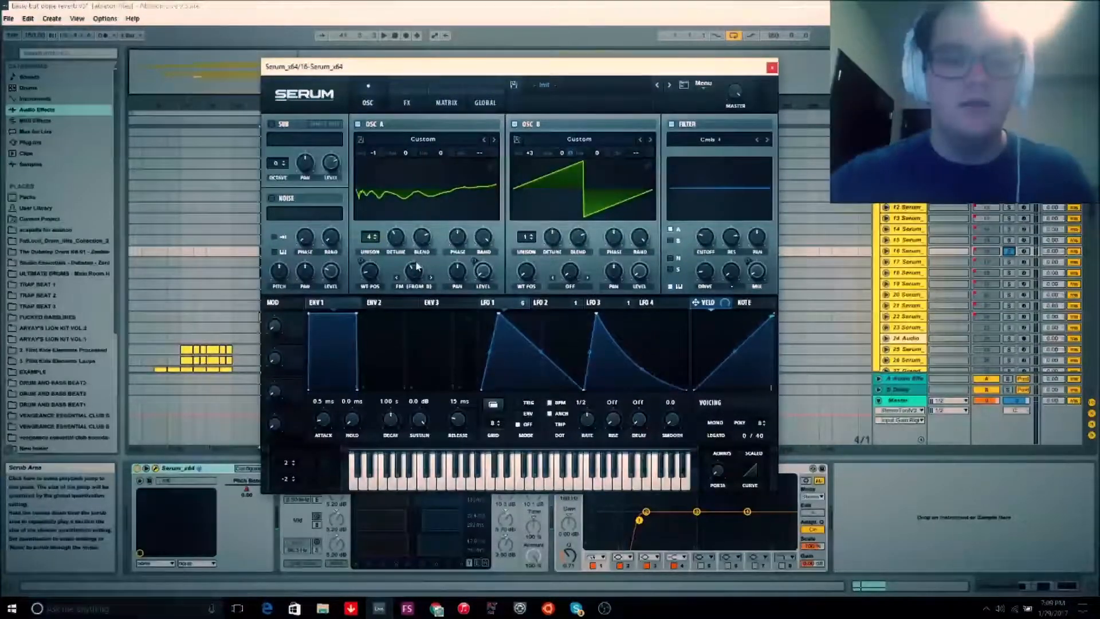
drag(393, 69, 632, 126)
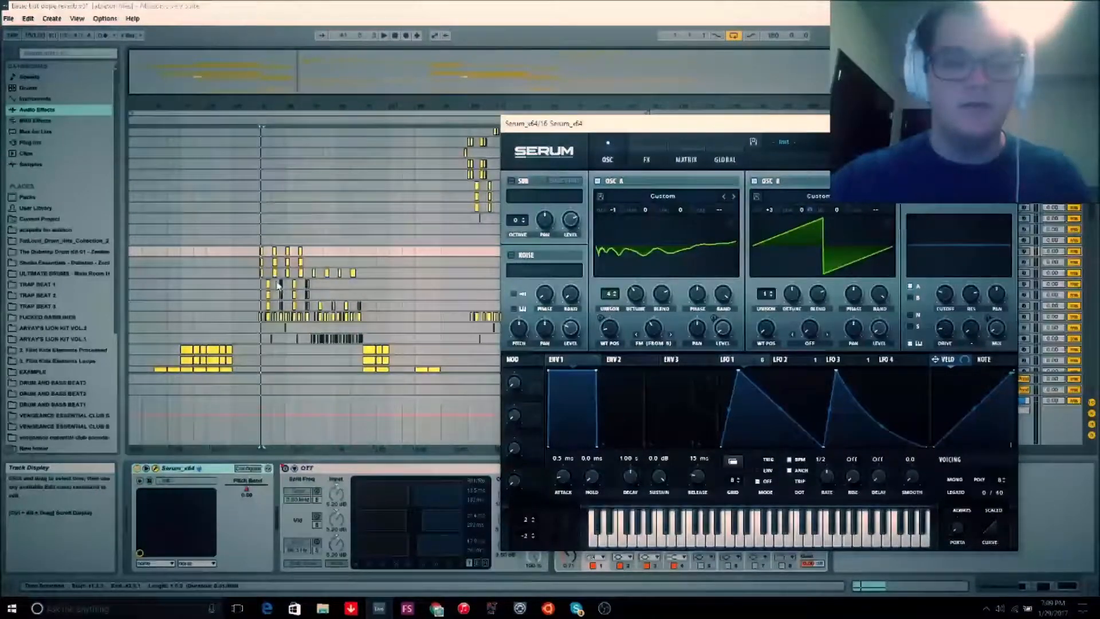
drag(700, 125, 646, 127)
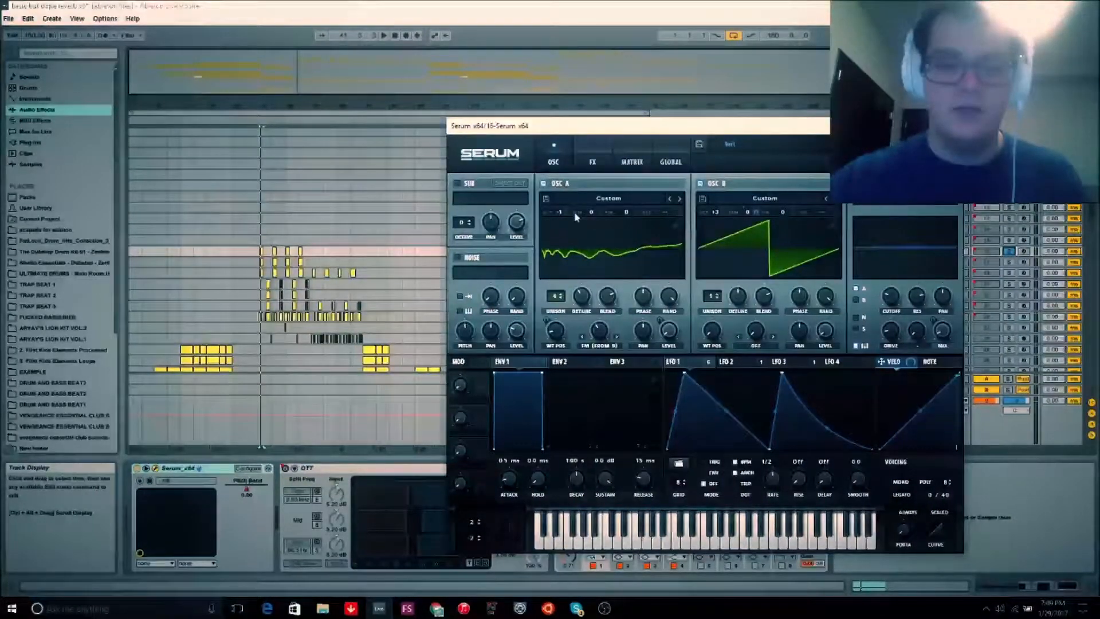
drag(624, 117, 389, 100)
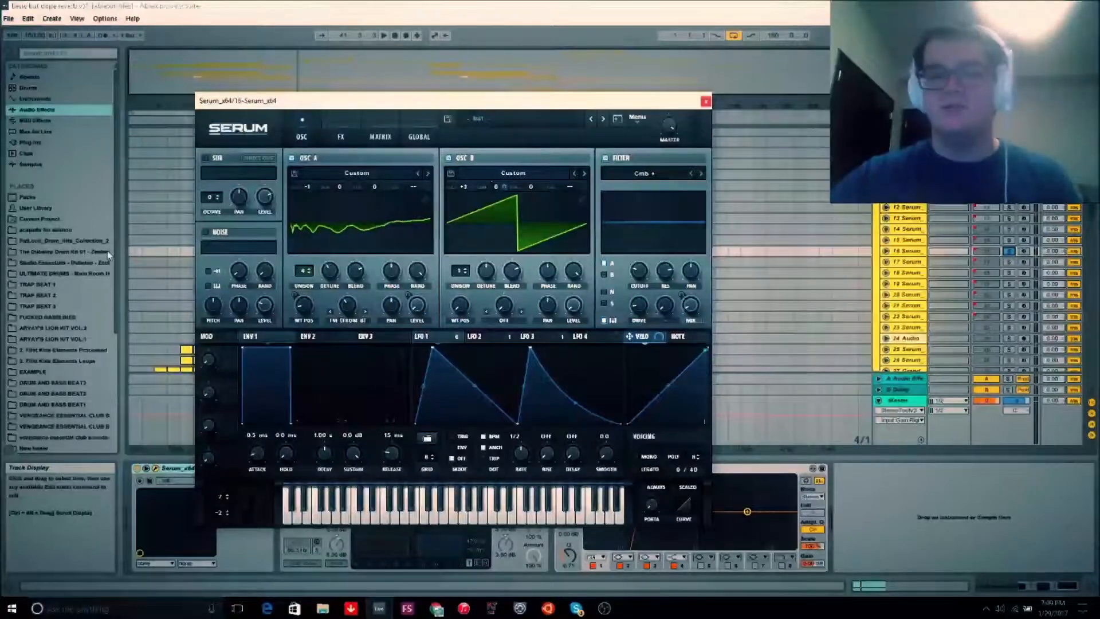
Step: Examine OSC A's wavetable in 3D and the curves of LFO 1, LFO 2 and LFO 3, then return the wavetable to 2D
click(369, 232)
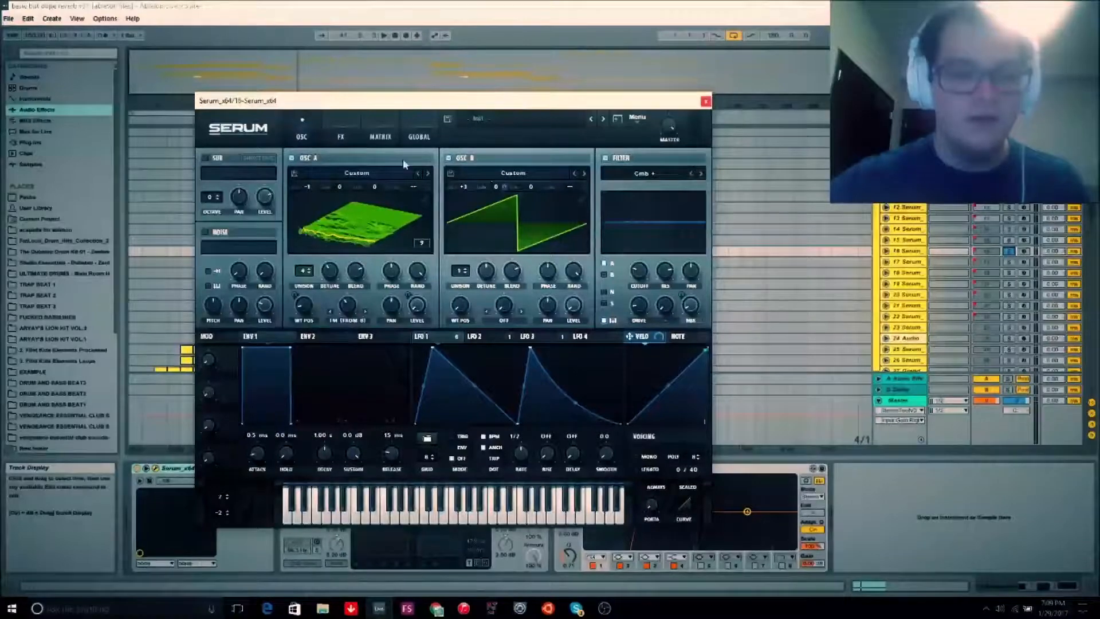
click(484, 336)
click(547, 335)
click(450, 340)
click(486, 338)
click(533, 337)
click(494, 336)
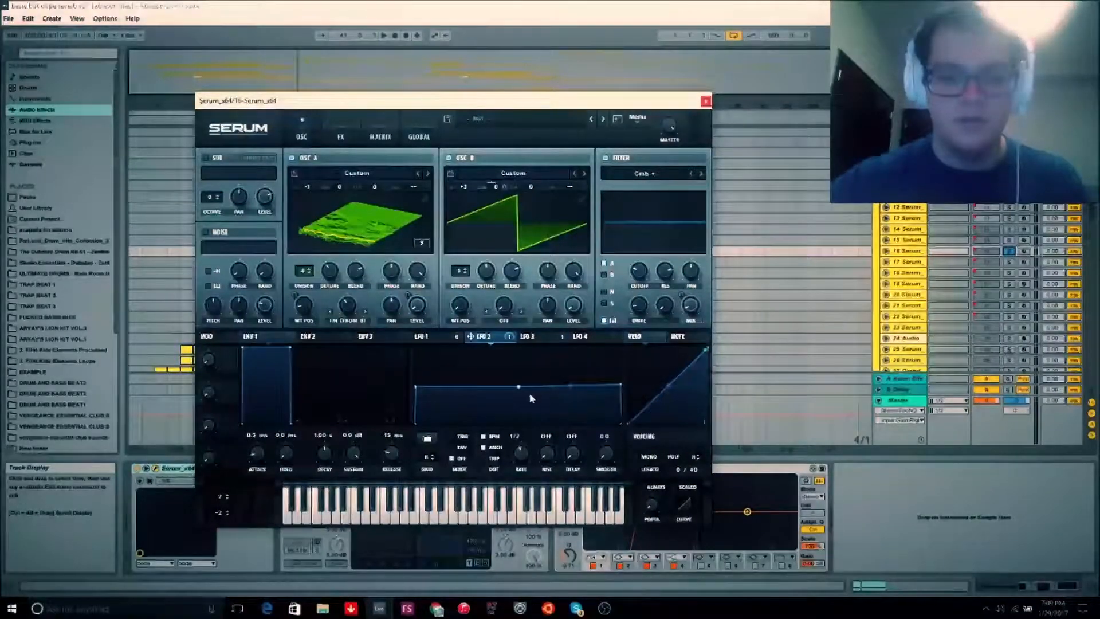
click(542, 337)
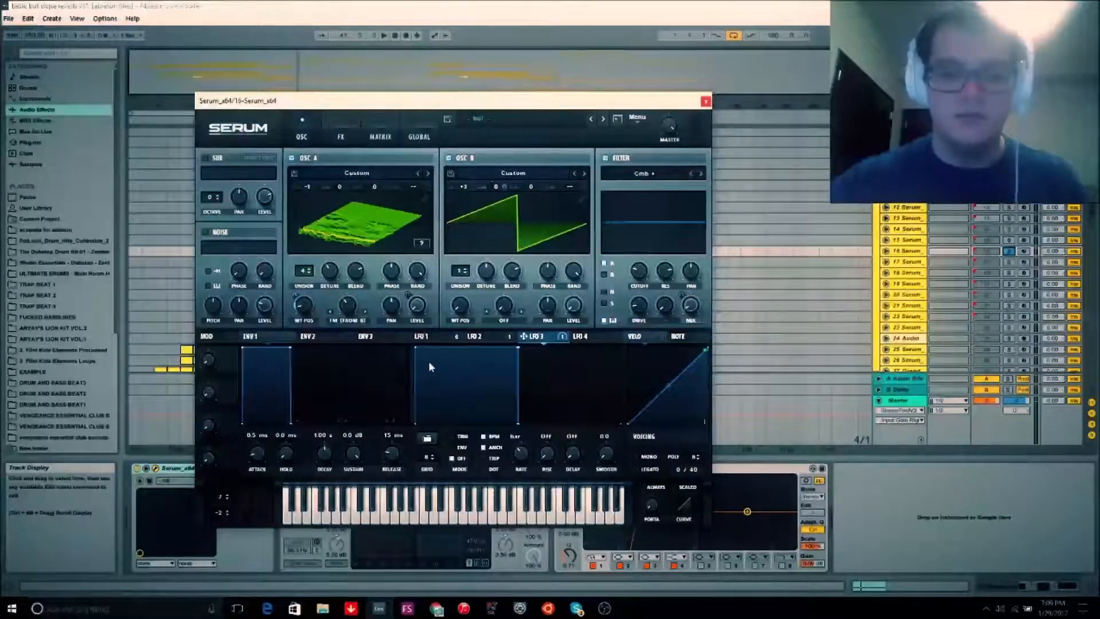
click(444, 338)
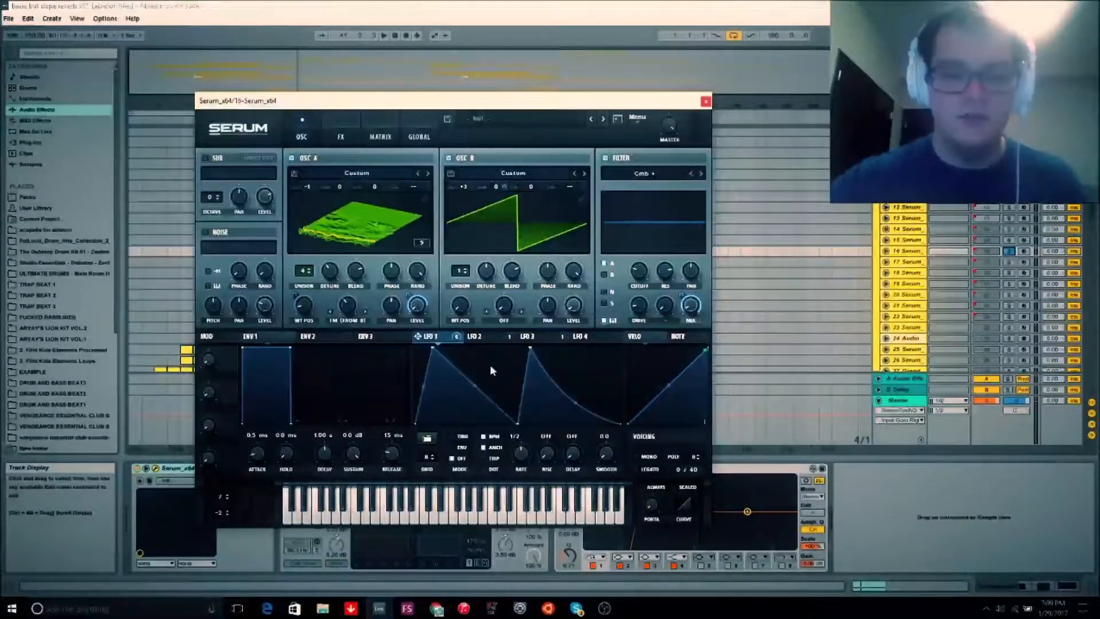
click(527, 338)
click(433, 339)
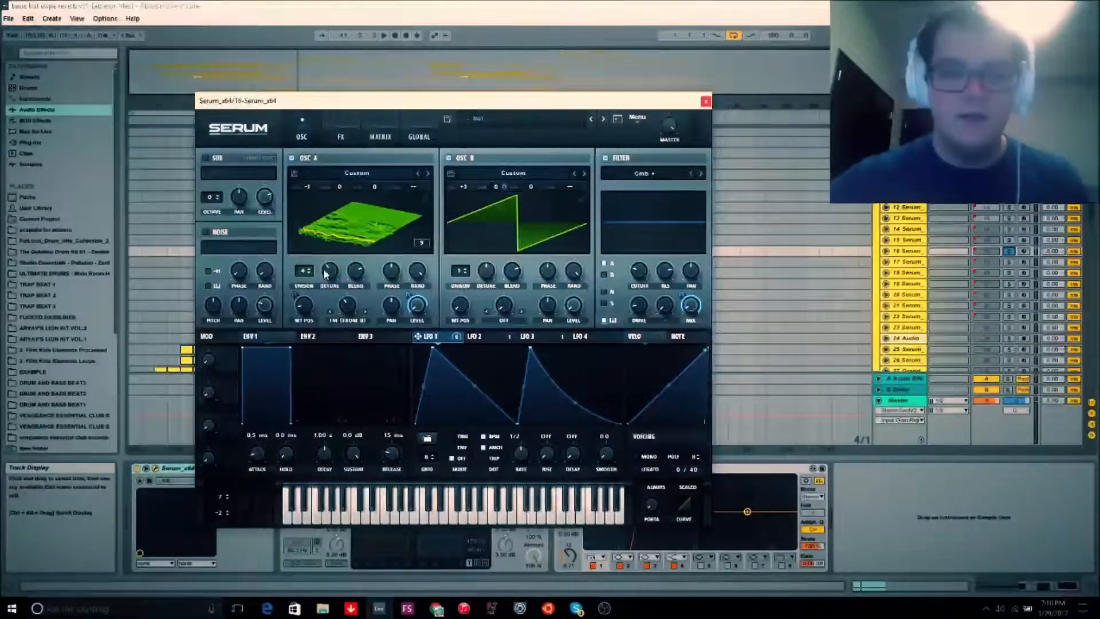
click(324, 230)
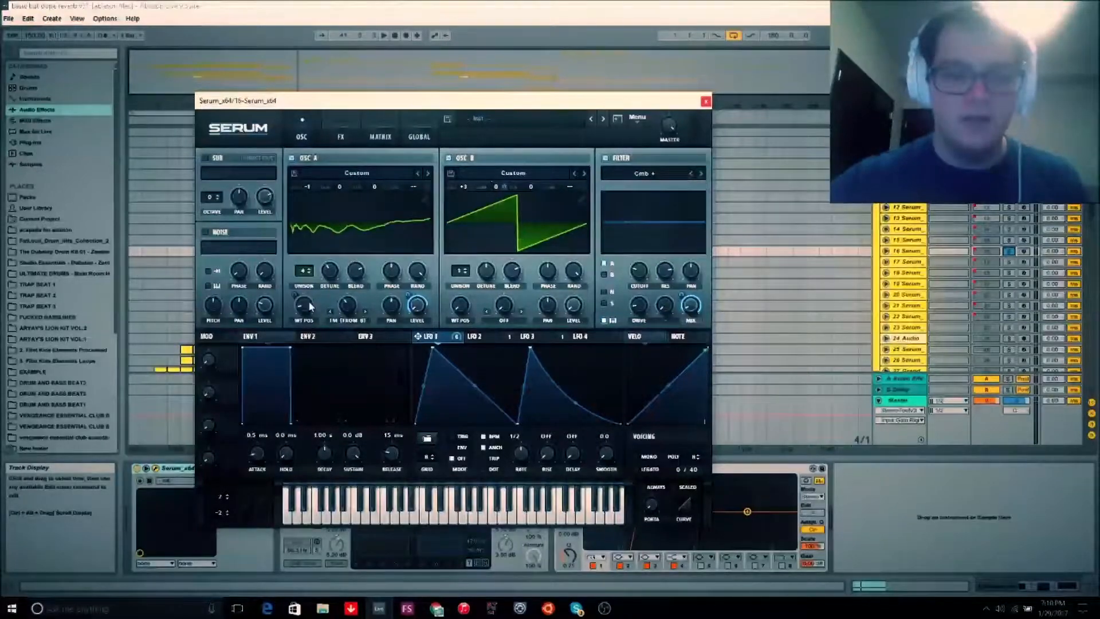
Step: Review the LFO 2 and LFO 3 shapes once more, ending on the LFO 1 curve
click(487, 341)
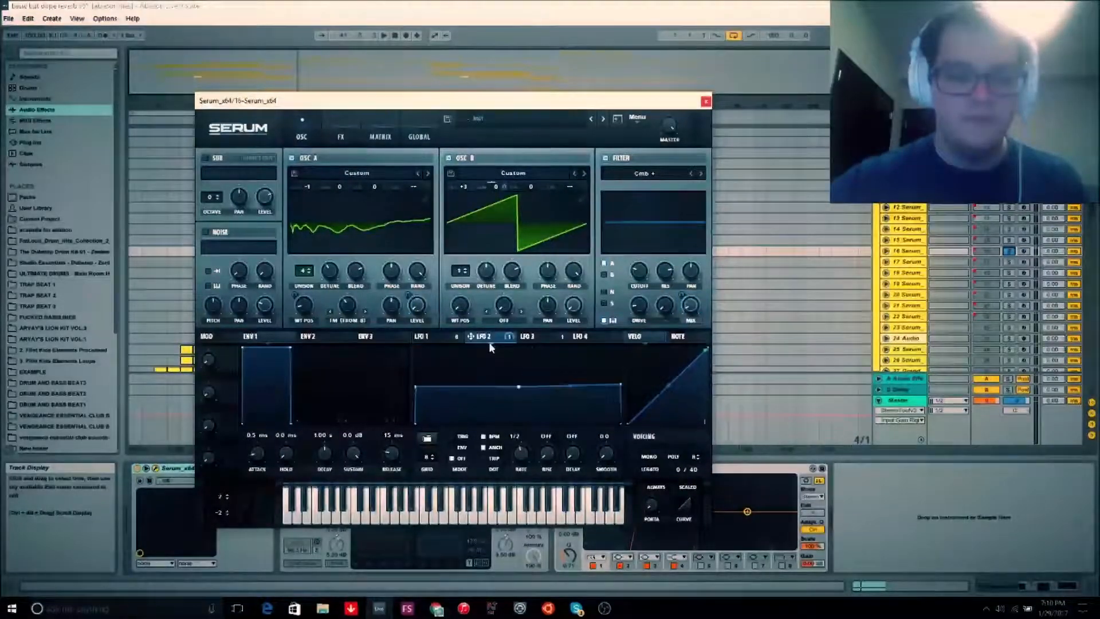
click(549, 341)
click(428, 336)
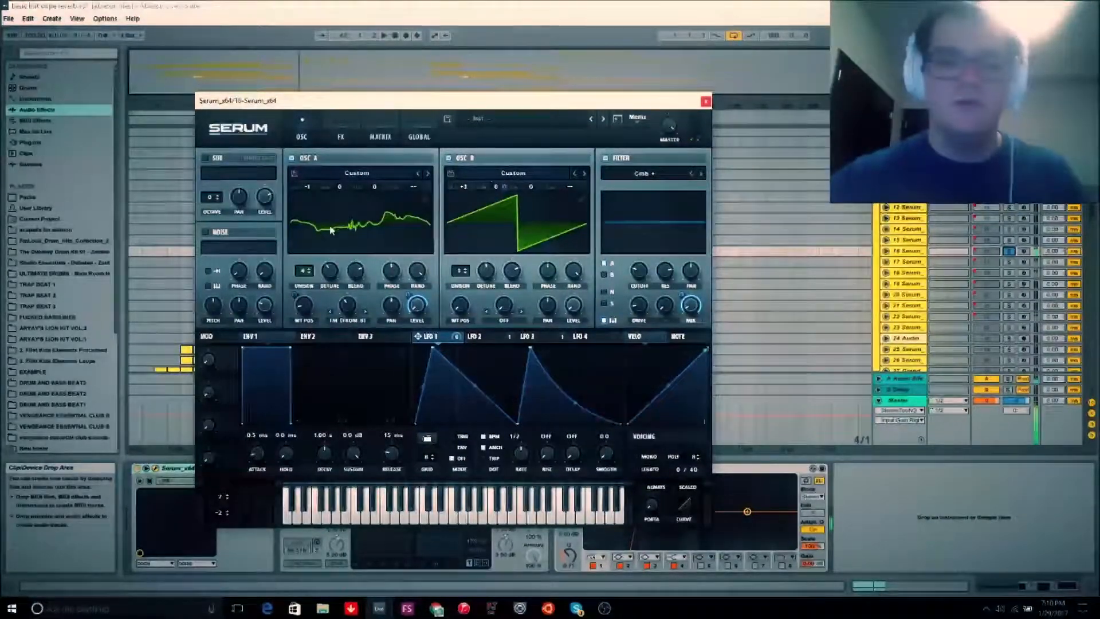
Step: Show Serum's effects and check which modulator is assigned to the compressor threshold
click(341, 137)
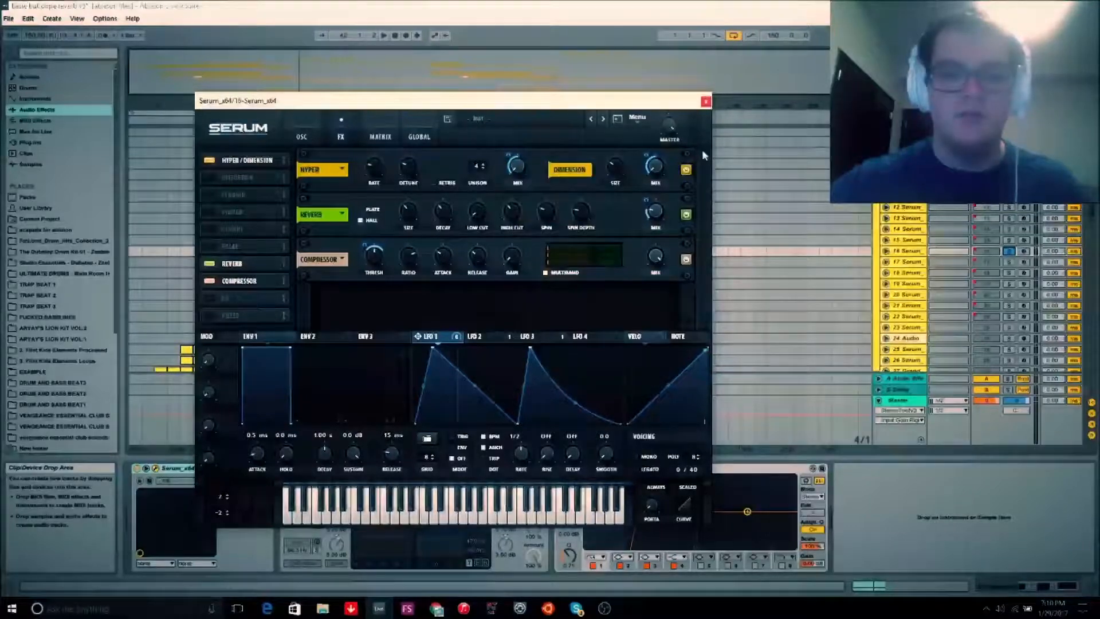
mouse_move(438, 334)
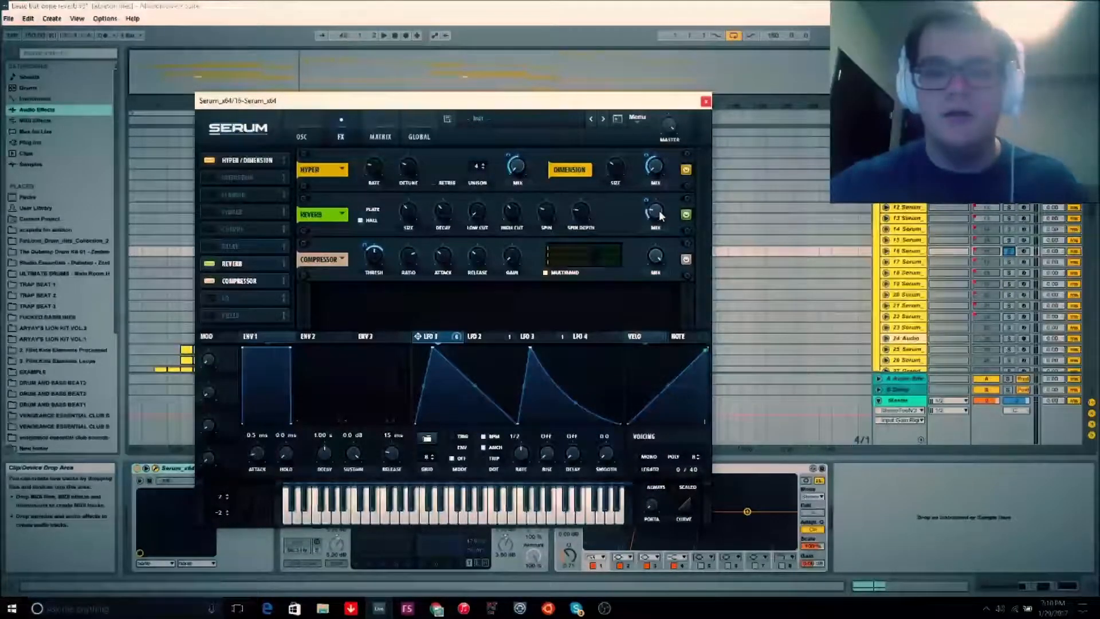
mouse_move(656, 219)
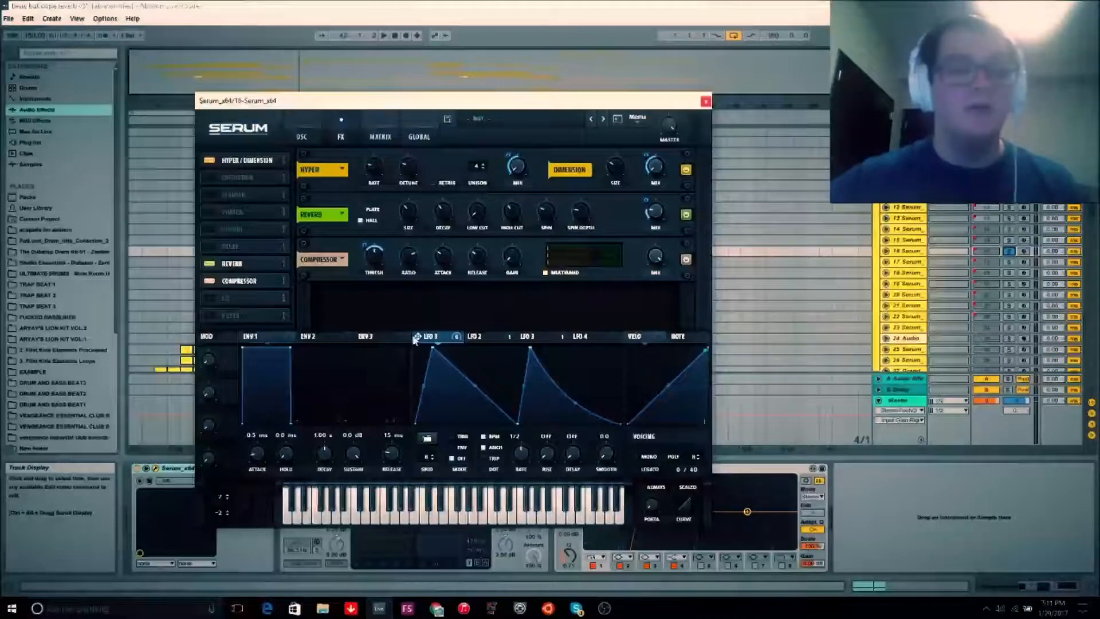
right_click(380, 257)
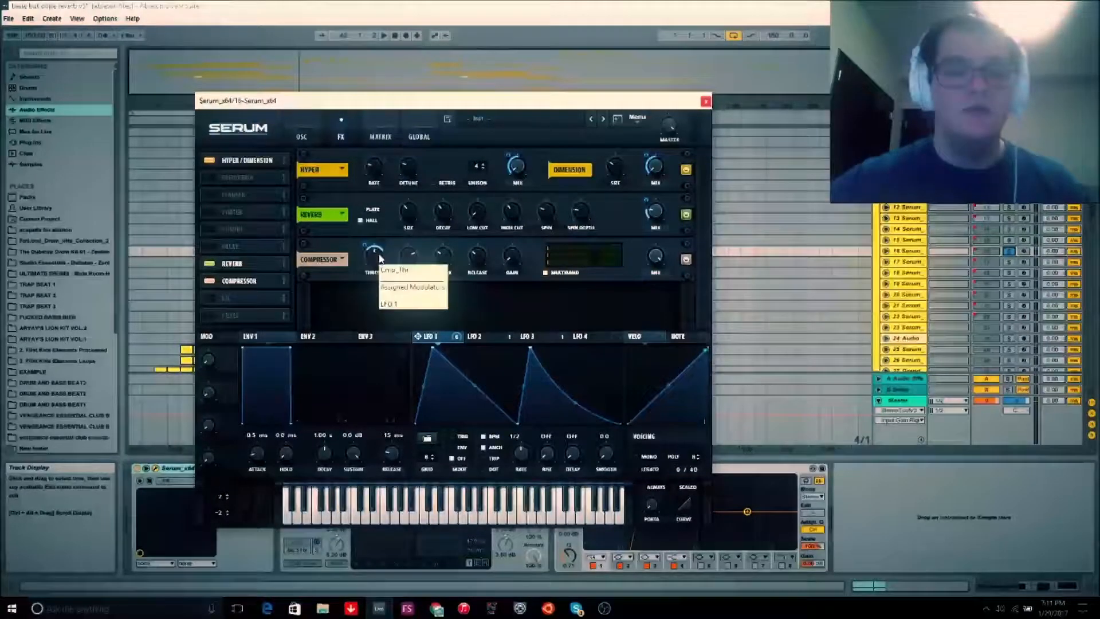
right_click(370, 266)
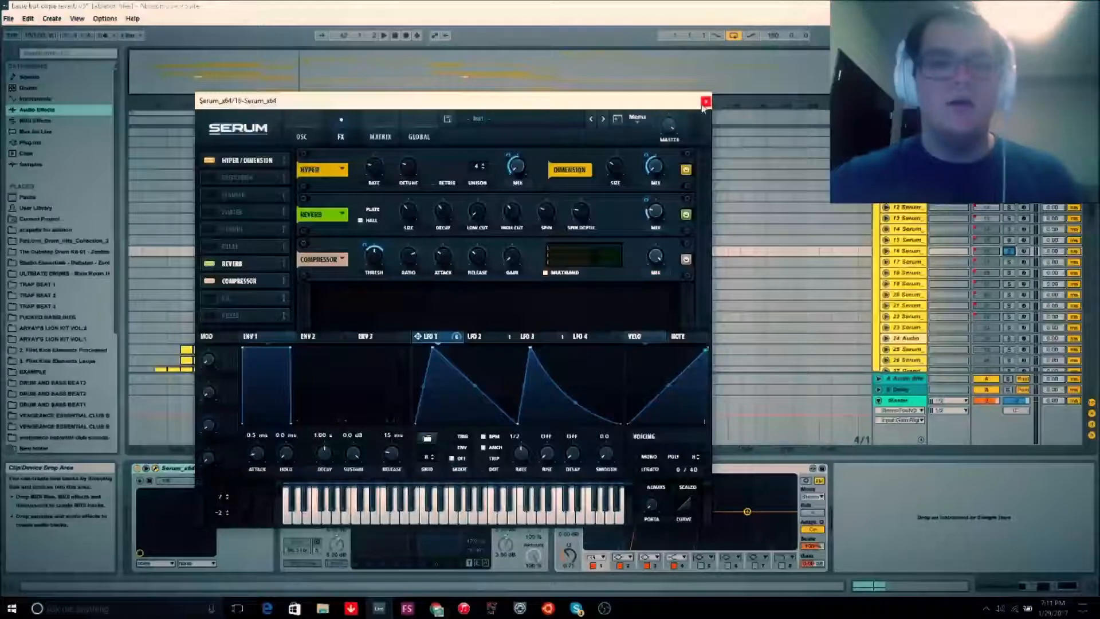
Step: Return track 16's Serum to its oscillators, then close the synth window and get back to the bass clips in the arrangement
click(302, 137)
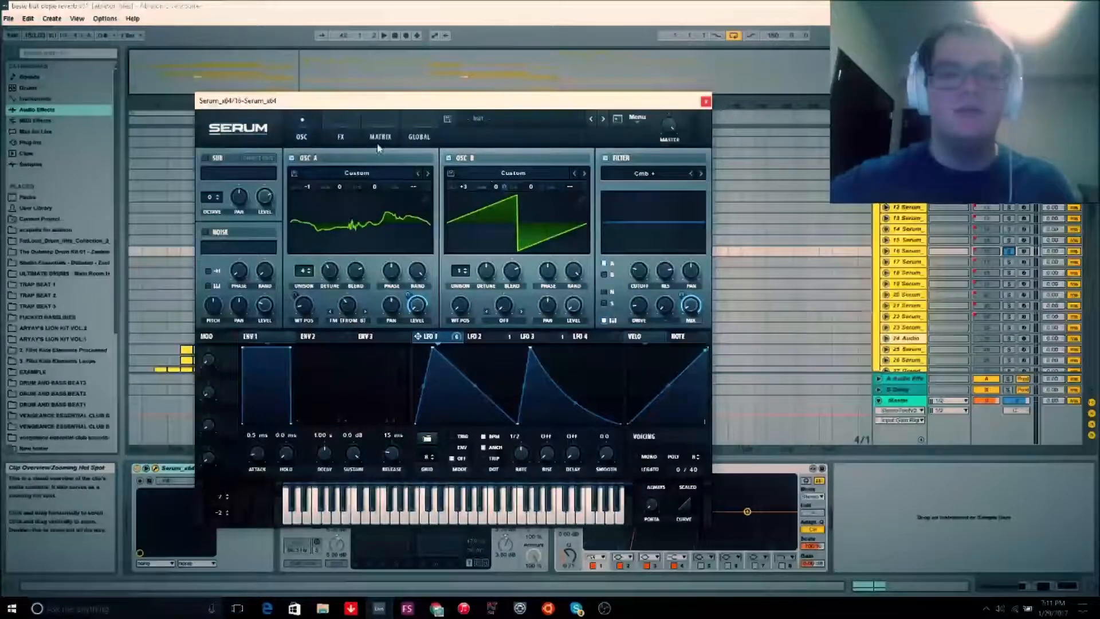
click(706, 102)
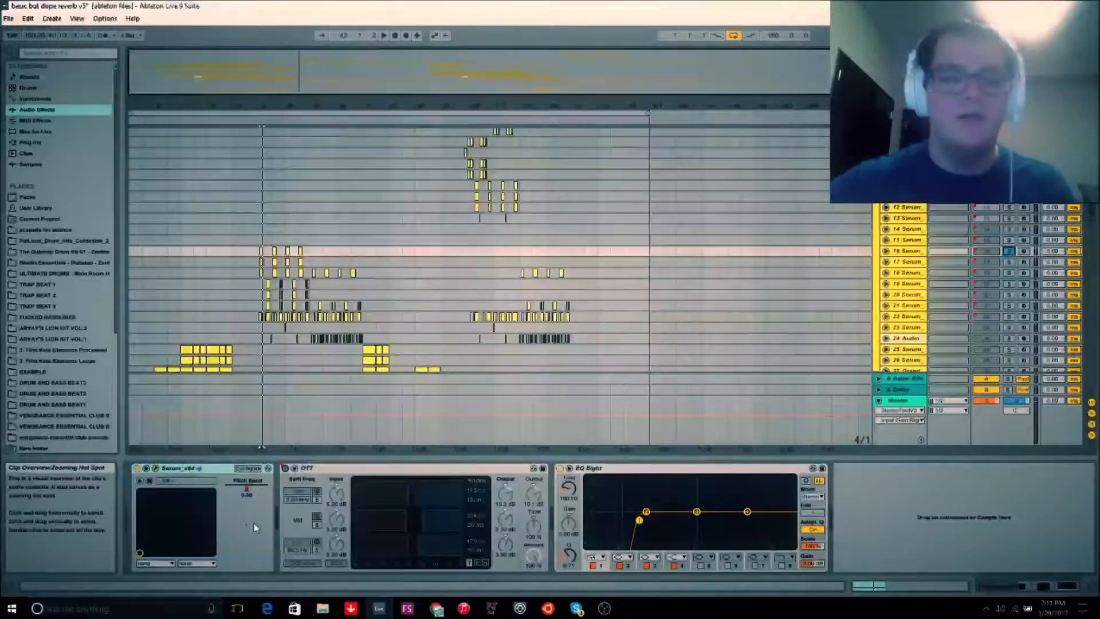
drag(339, 372, 467, 400)
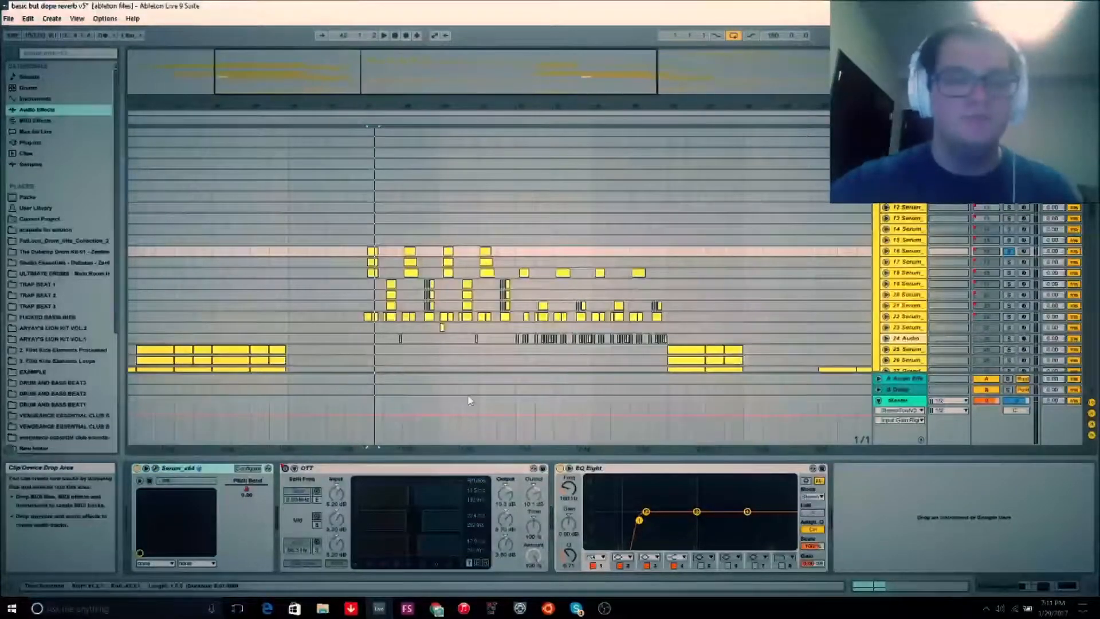
Step: Play the bass section, then select track 18's first clip and its OTT device
key(space)
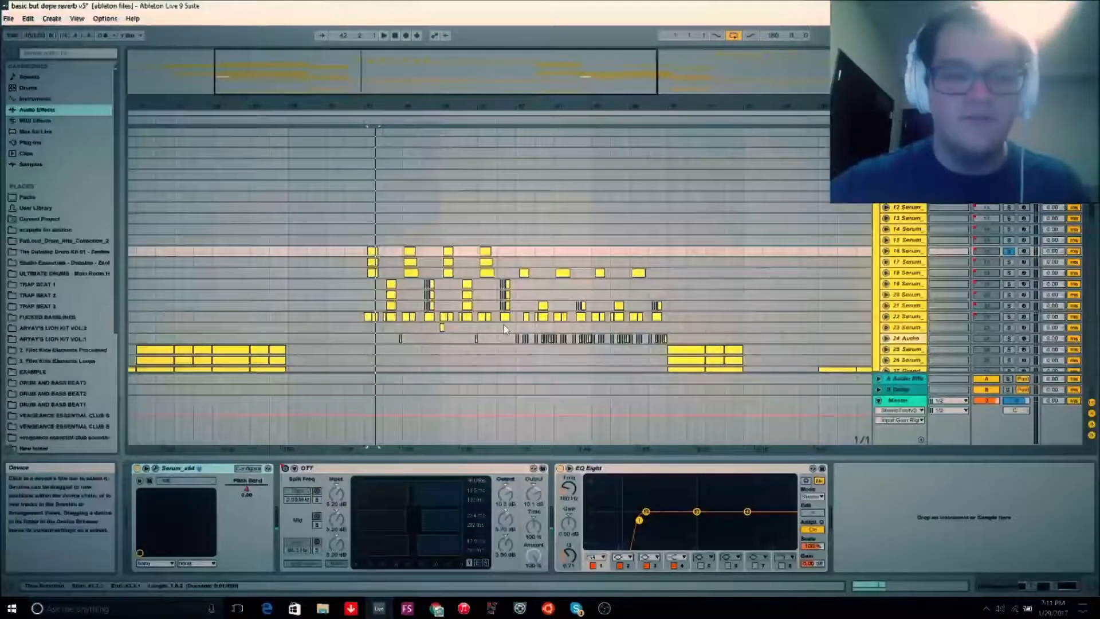
click(385, 273)
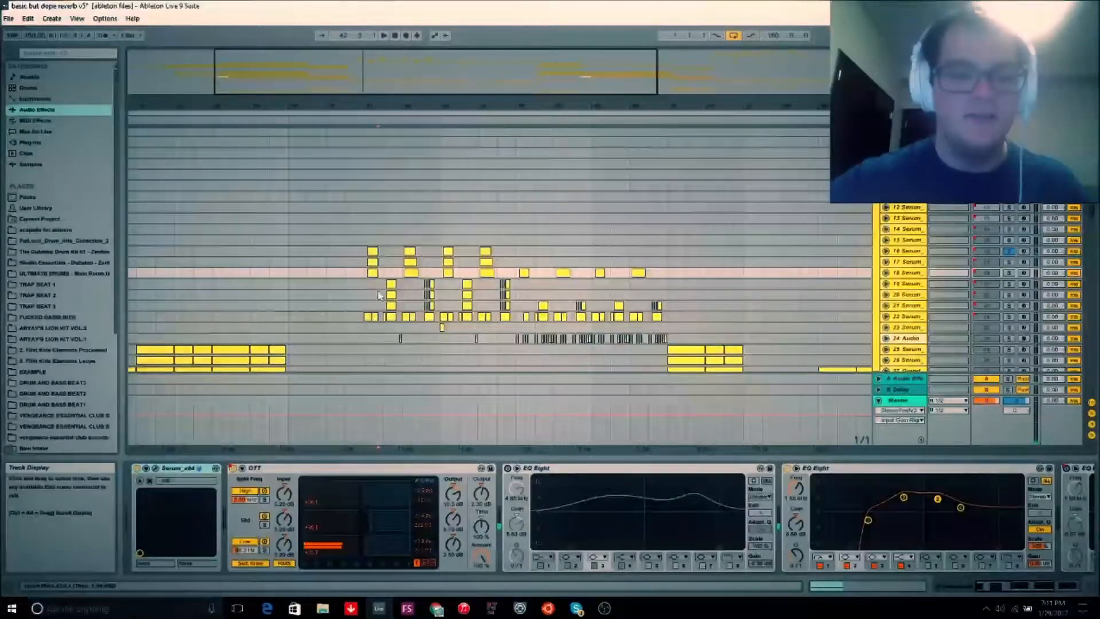
click(373, 272)
click(318, 486)
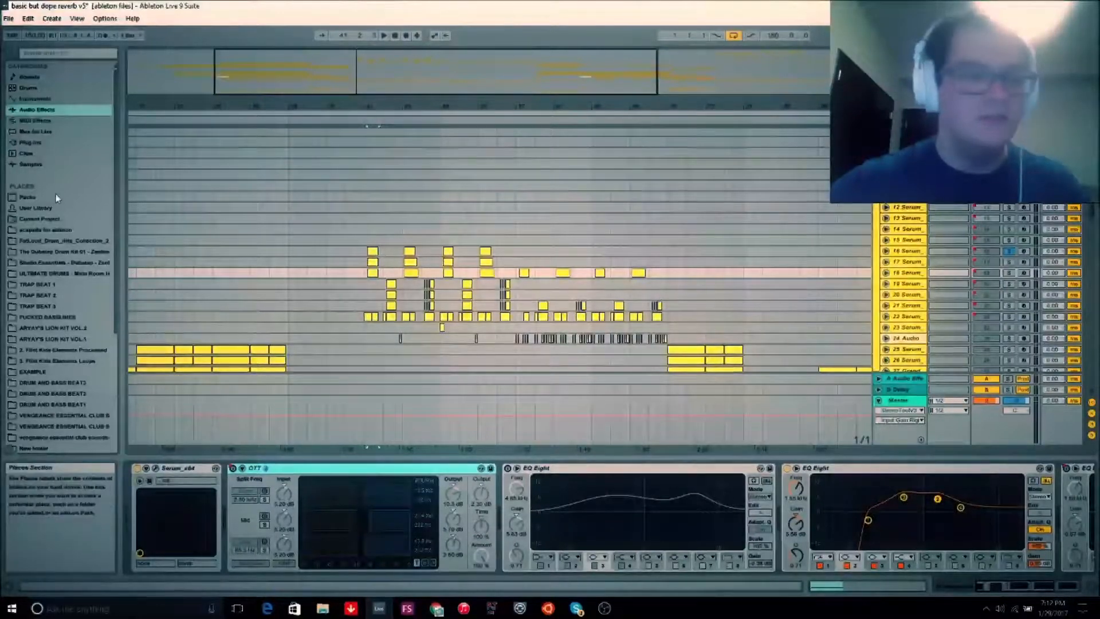
Step: Locate the OTT preset under Multiband Dynamics in the audio effects, then collapse the browser's content list
click(44, 111)
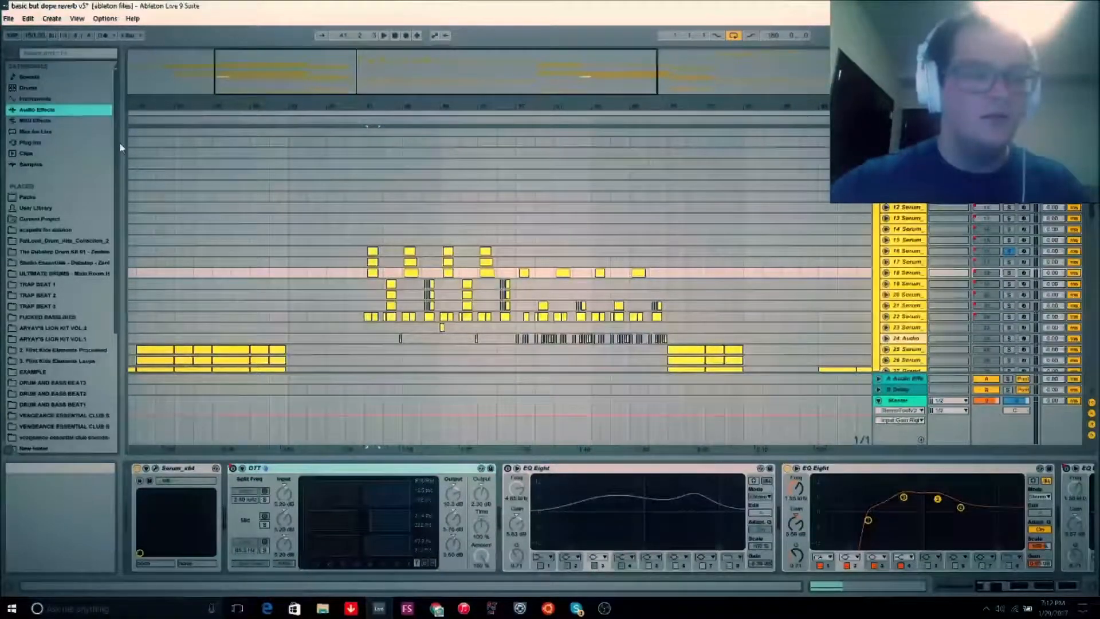
drag(118, 143, 247, 142)
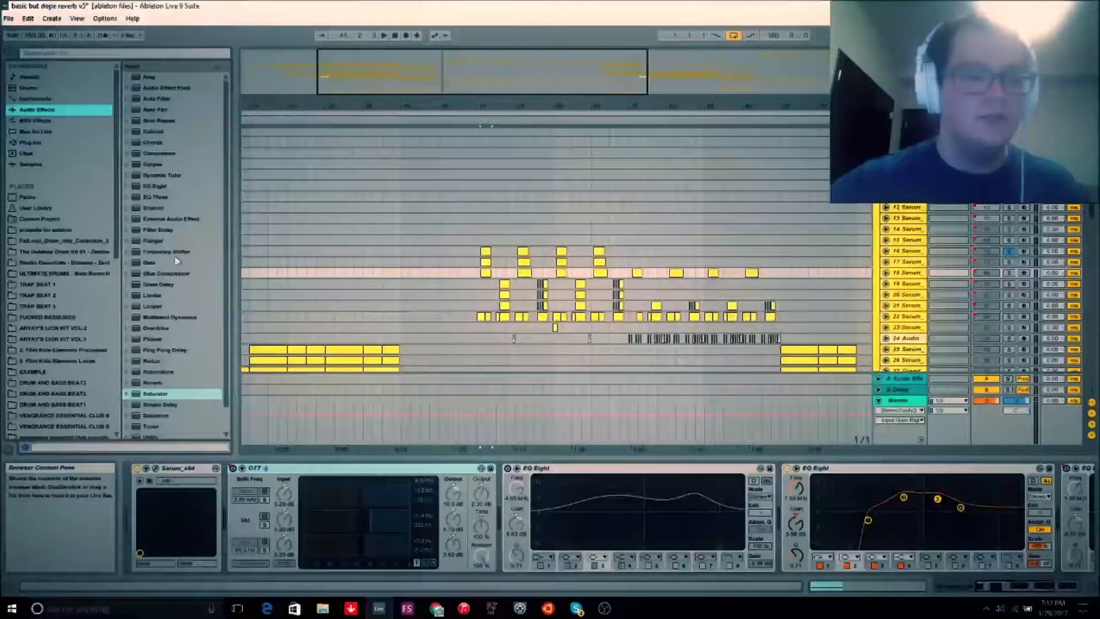
click(167, 316)
click(128, 317)
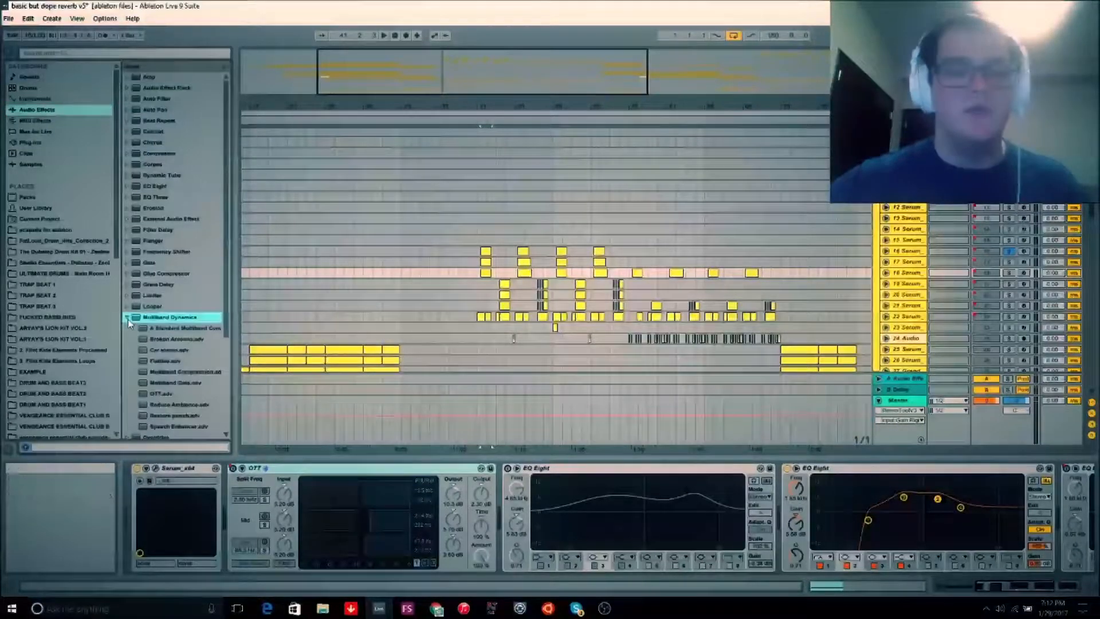
click(160, 382)
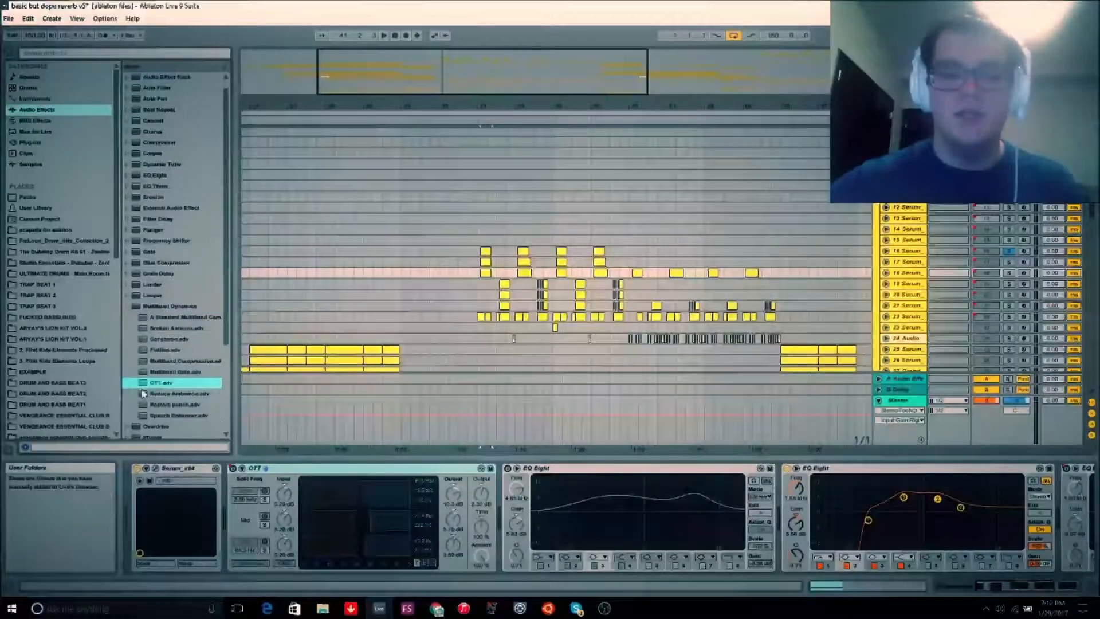
drag(232, 251, 126, 251)
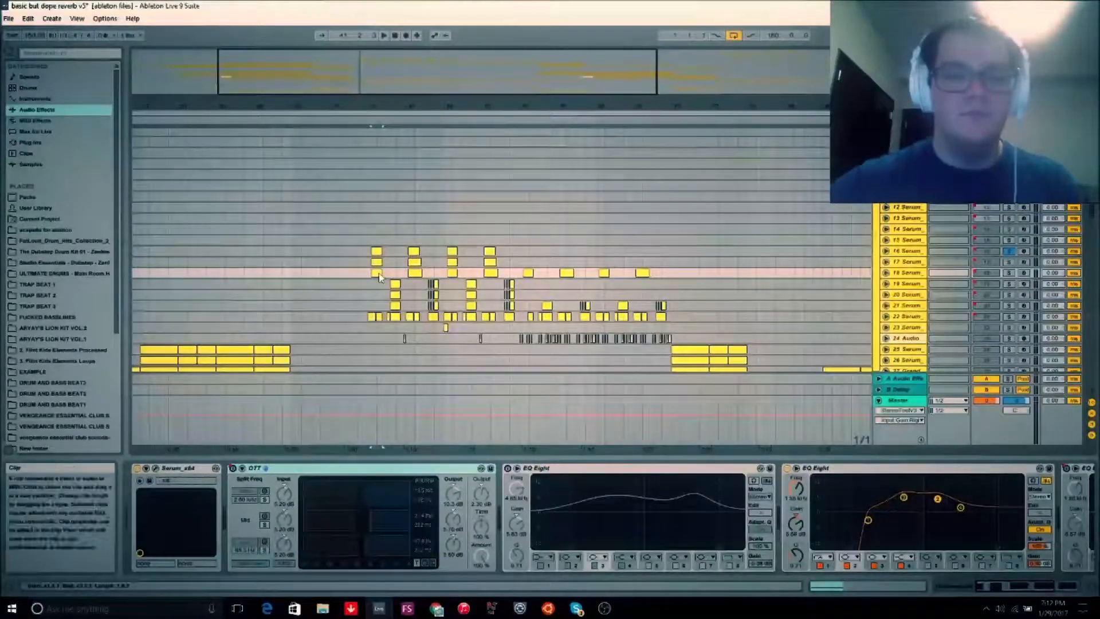
Step: Go to track 17 and examine its device chain, including OTT, EQ Eight and Vocoder
scroll(381, 309, down, 3)
scroll(381, 309, down, 1)
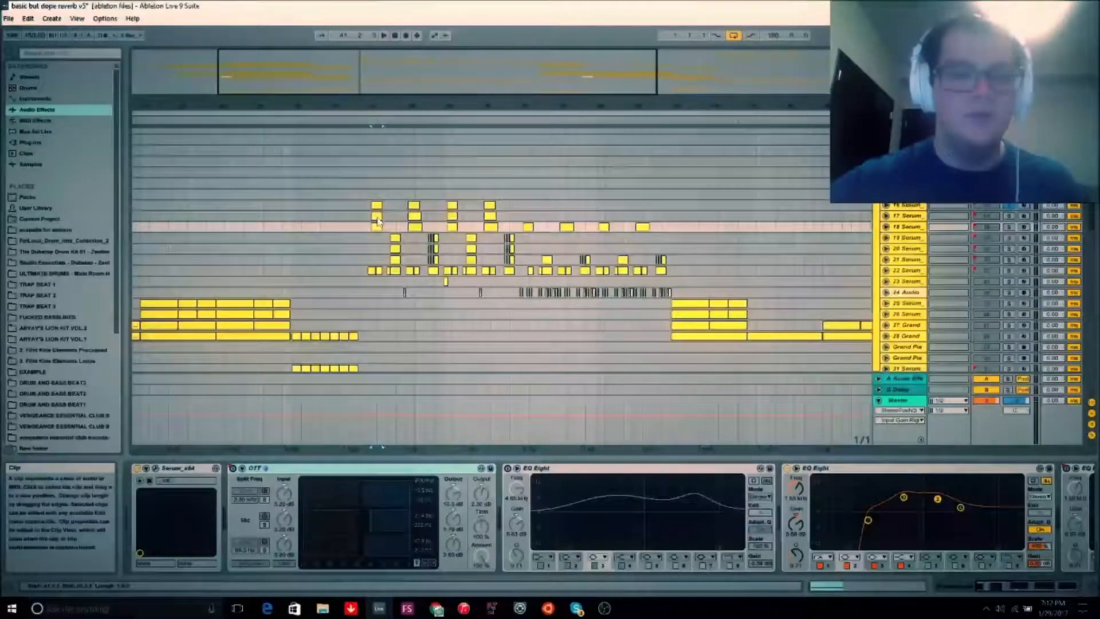
key(Up)
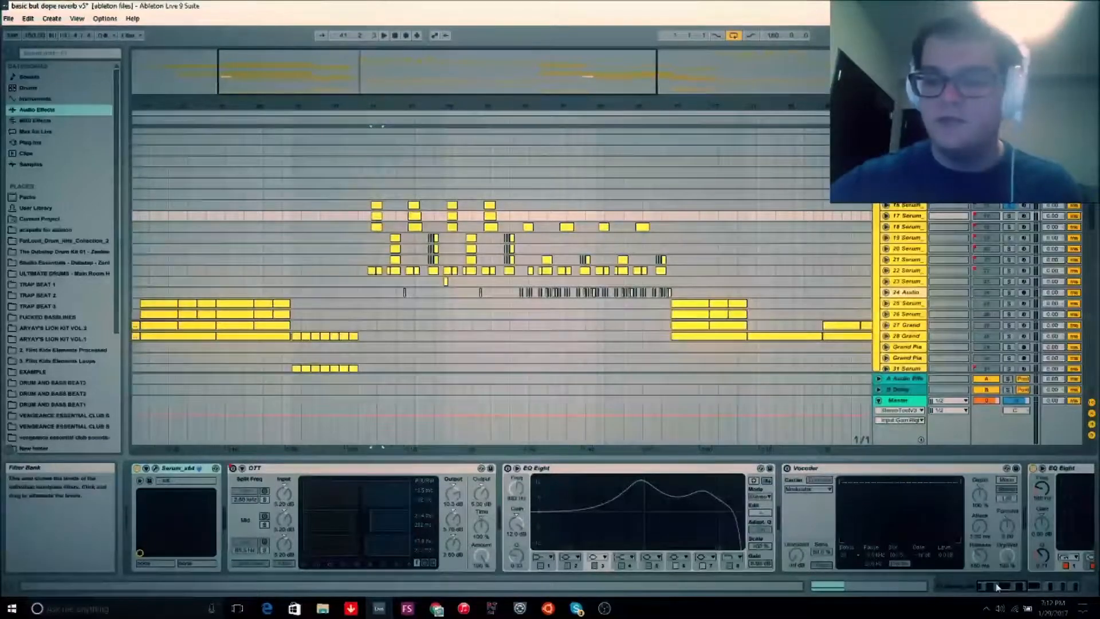
mouse_move(1014, 591)
mouse_down()
mouse_move(1030, 590)
mouse_move(995, 587)
mouse_up()
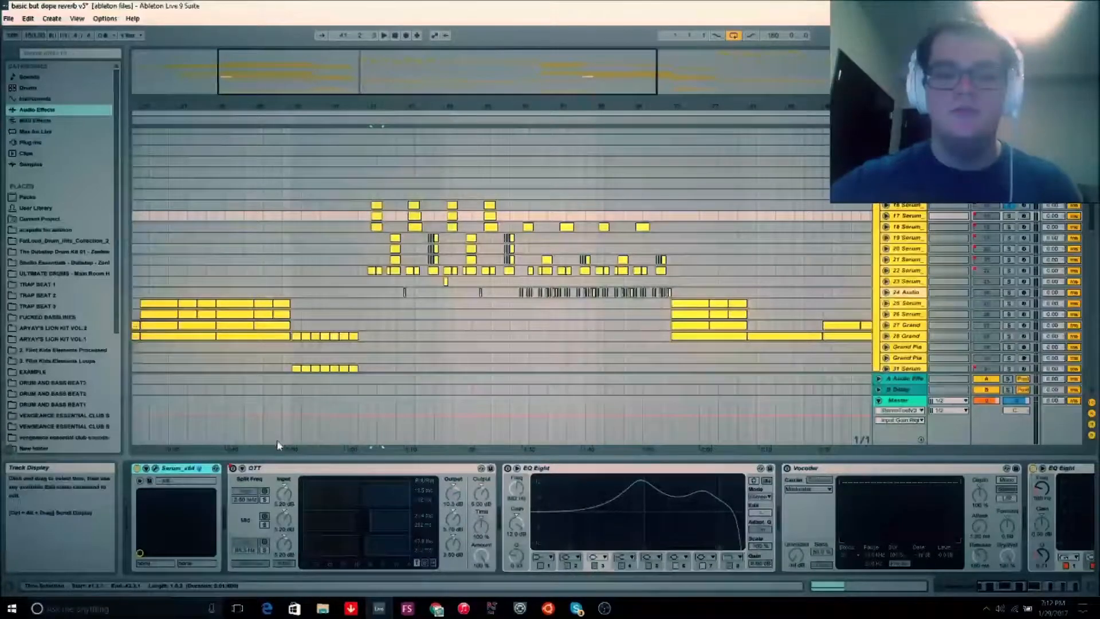
click(280, 470)
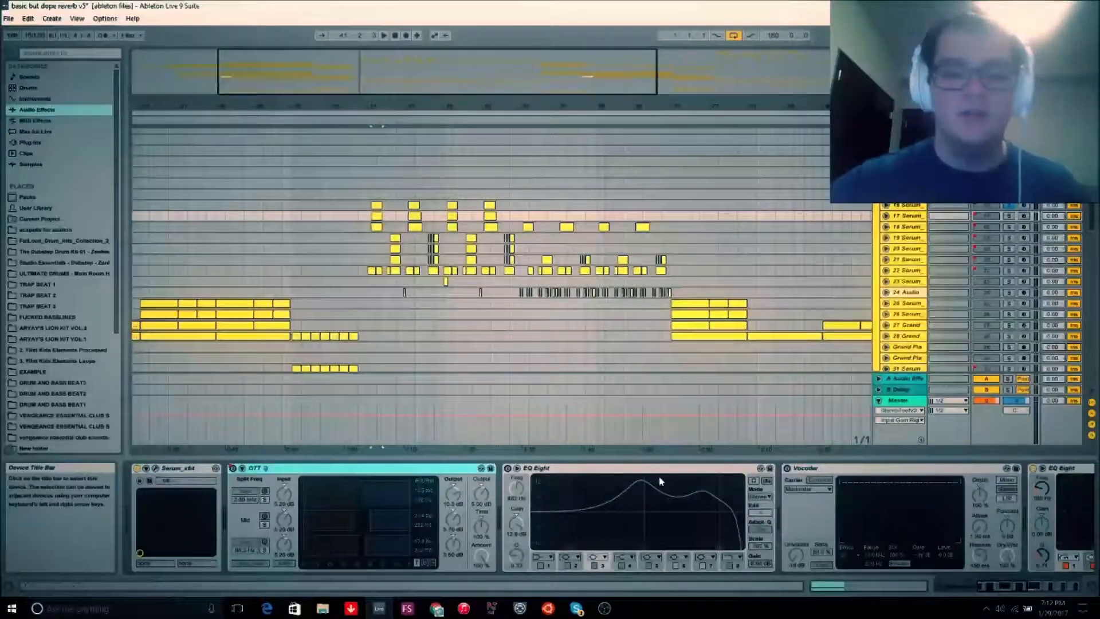
drag(1004, 587, 973, 592)
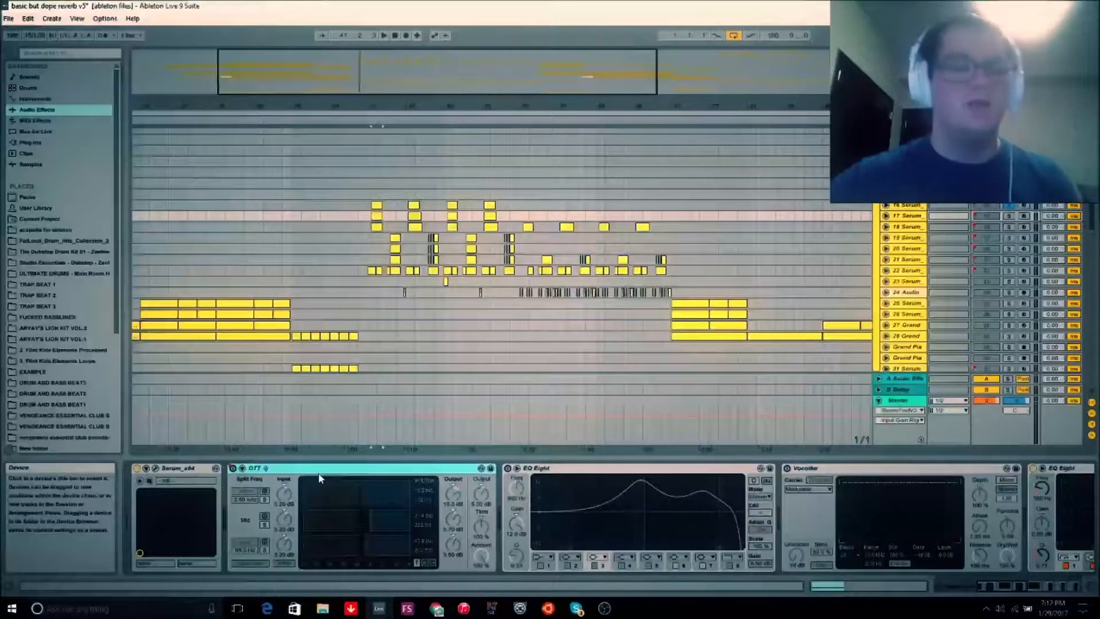
Step: Select track 17's first clip, unfold the track and show its OTT Device On automation
click(369, 217)
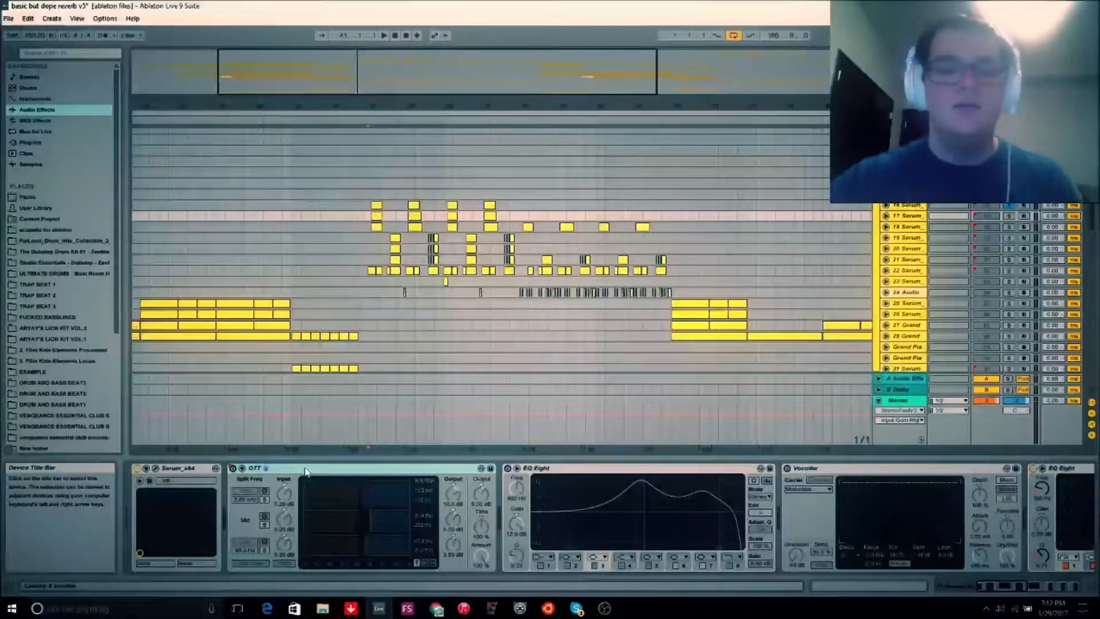
click(376, 216)
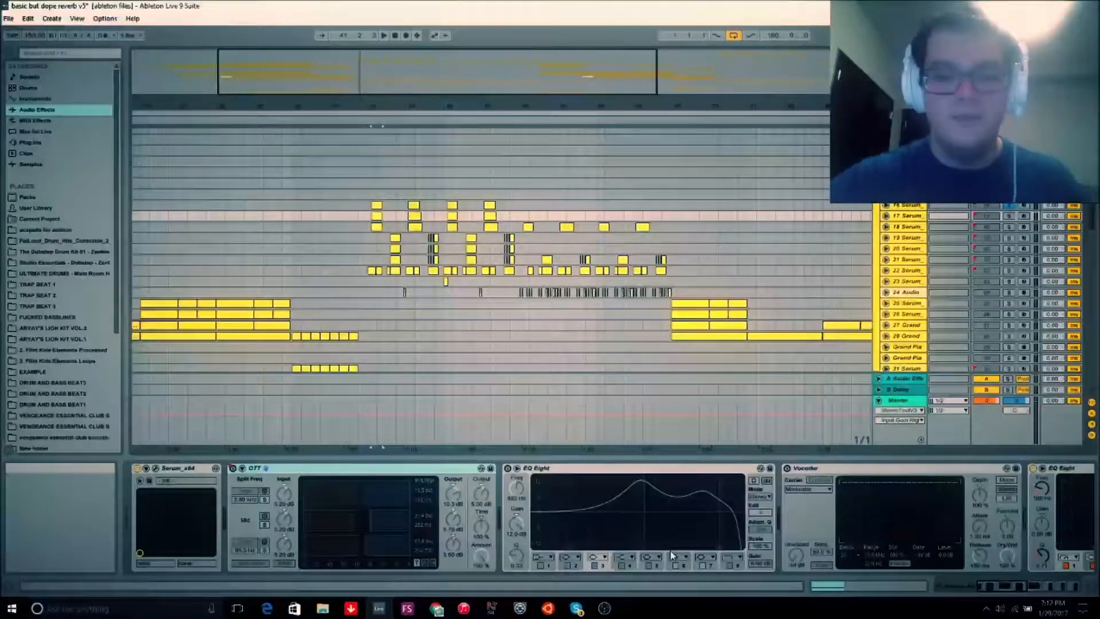
click(886, 218)
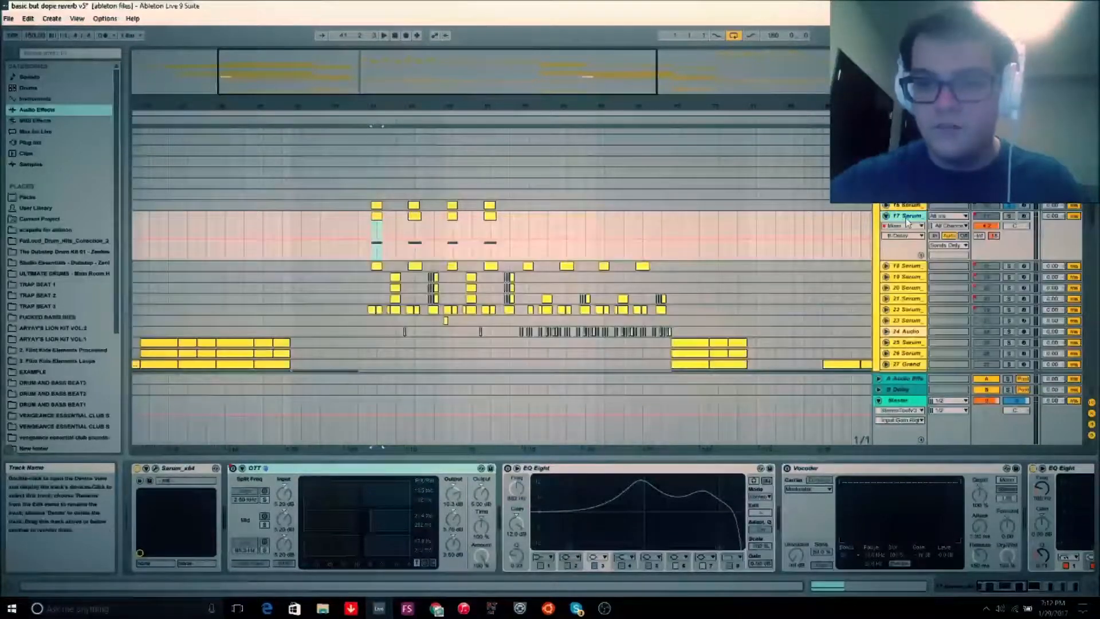
click(912, 226)
click(898, 241)
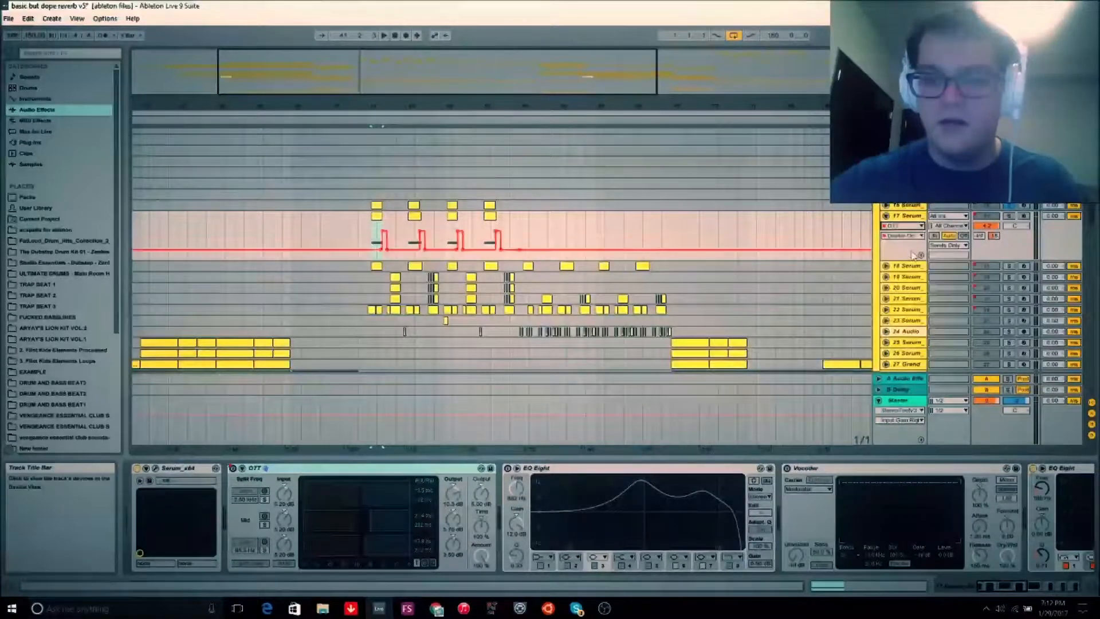
Step: Play track 17's first bass hit, then mark the raised OTT automation segment directly after its clip
drag(359, 106, 359, 186)
click(425, 232)
key(space)
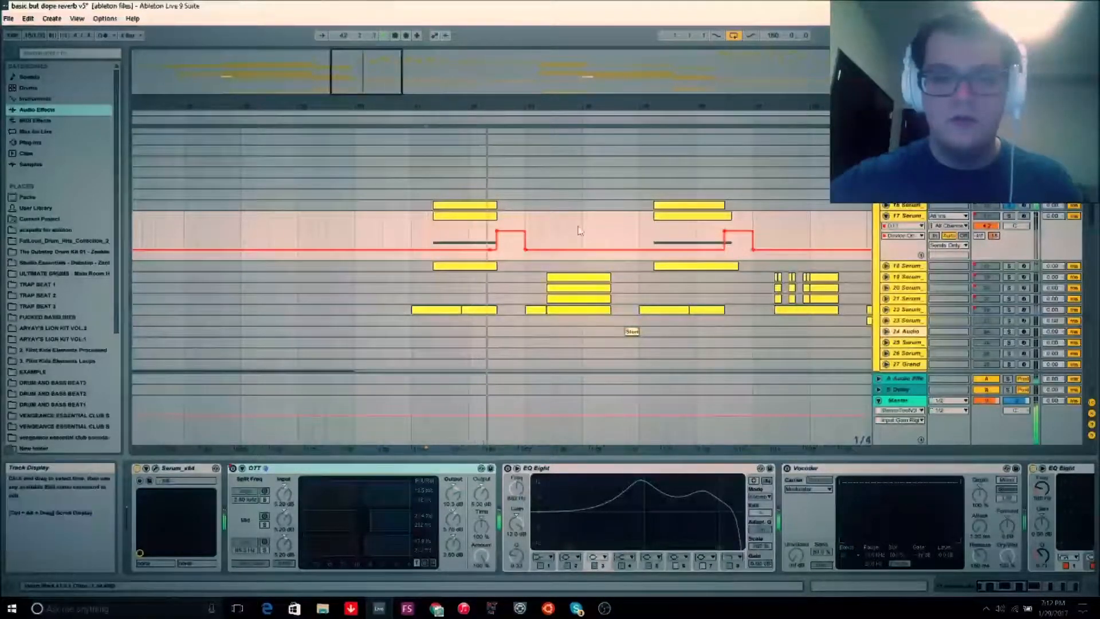
click(528, 223)
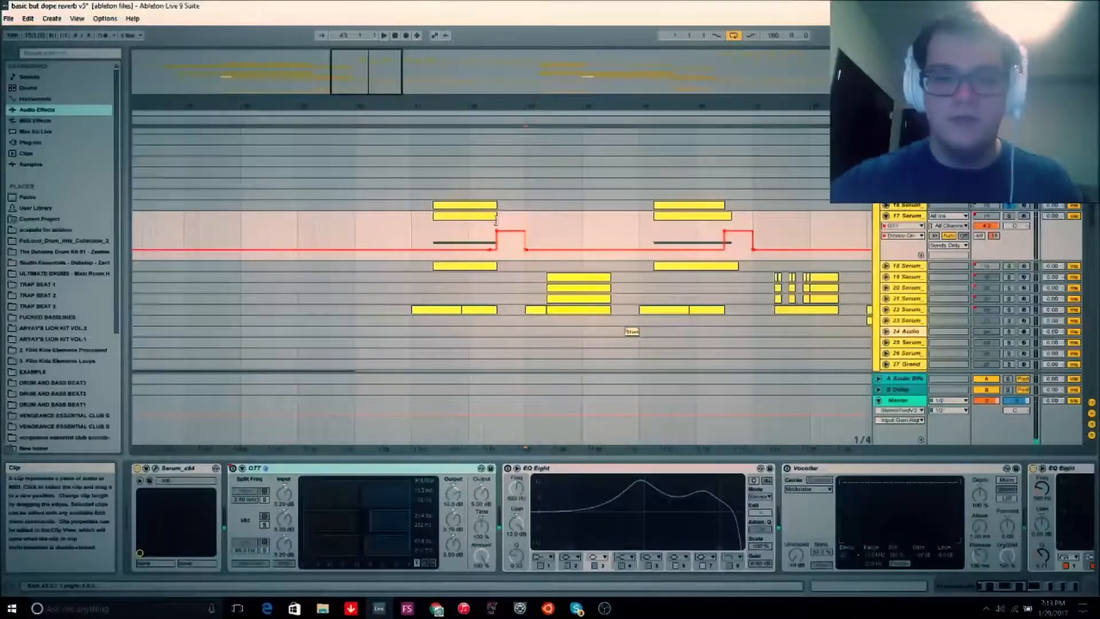
drag(498, 227, 530, 230)
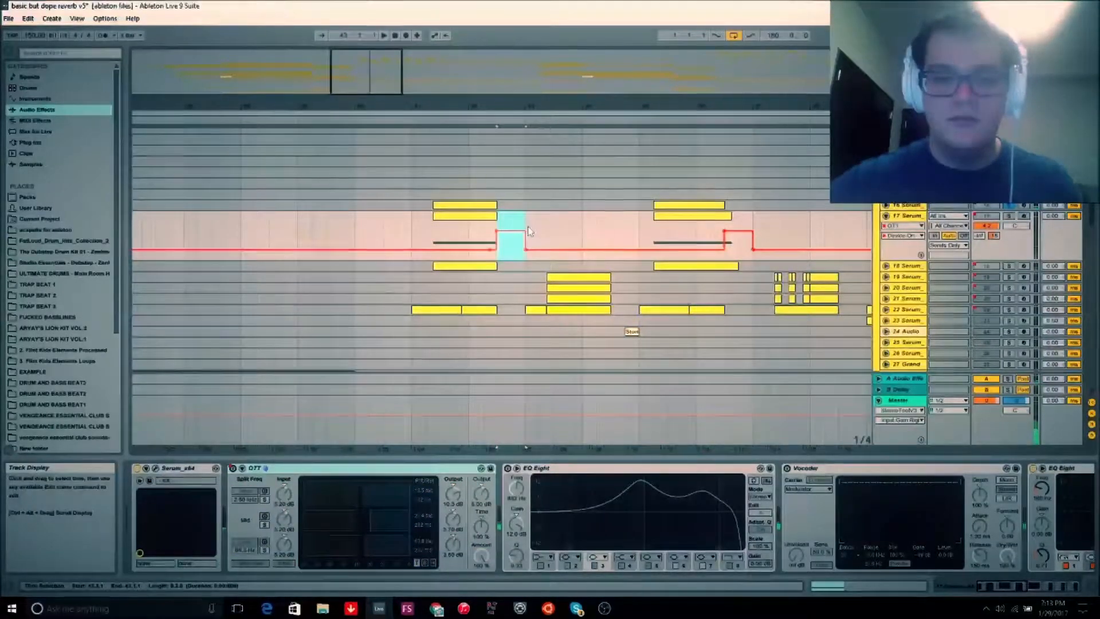
Step: Place the playhead just before track 17's second clip and play that passage
drag(363, 63, 382, 166)
click(377, 239)
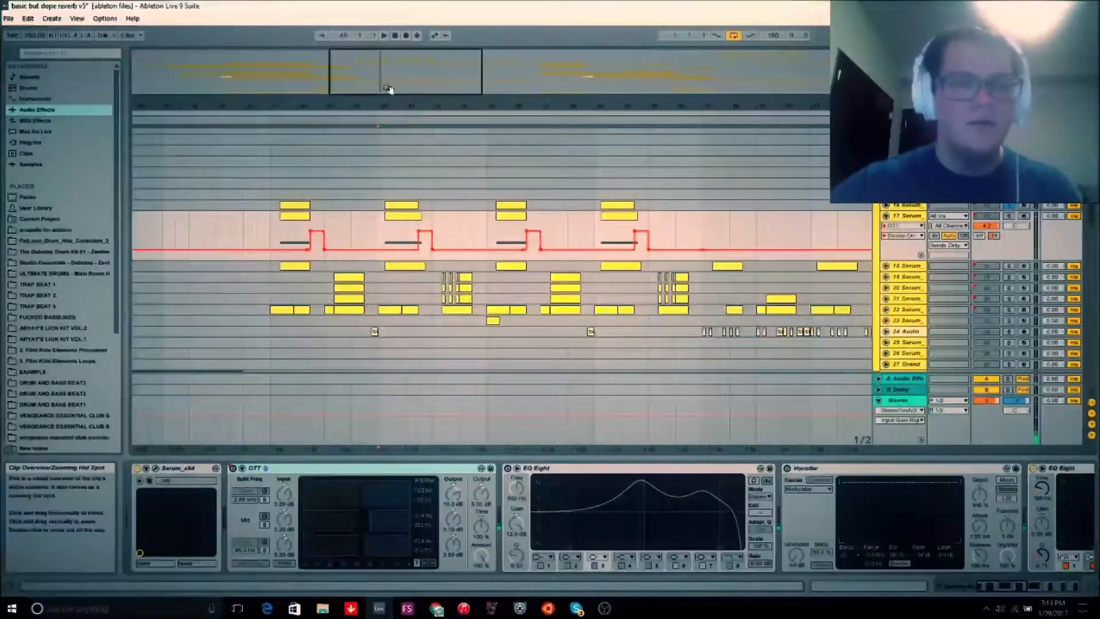
drag(391, 95, 394, 70)
mouse_move(1007, 586)
mouse_down()
mouse_move(1068, 587)
mouse_move(1005, 589)
mouse_up()
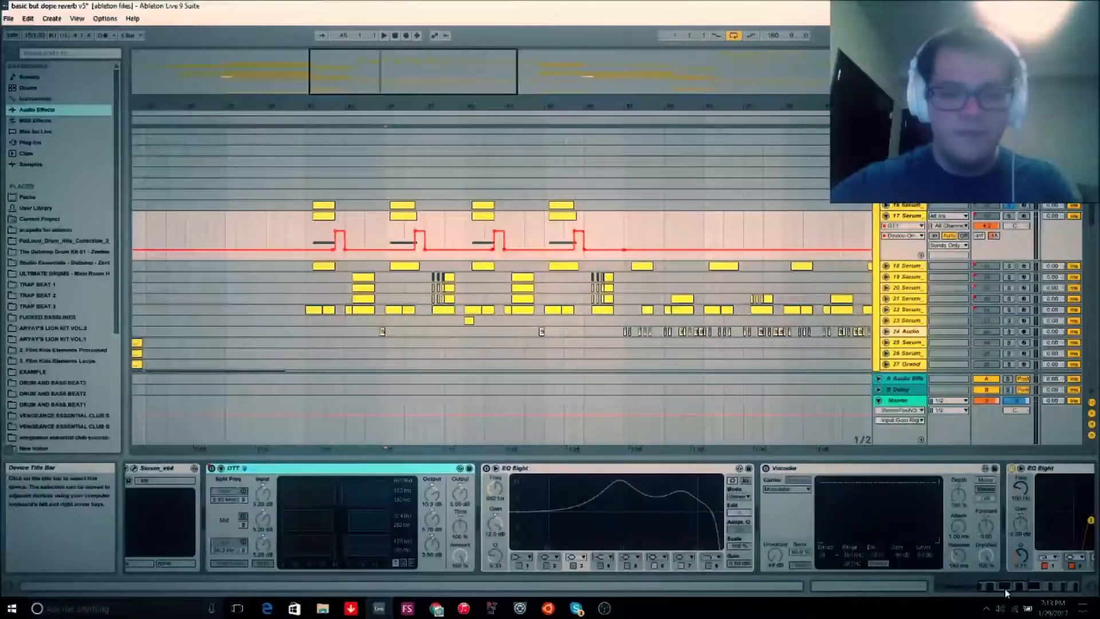
key(space)
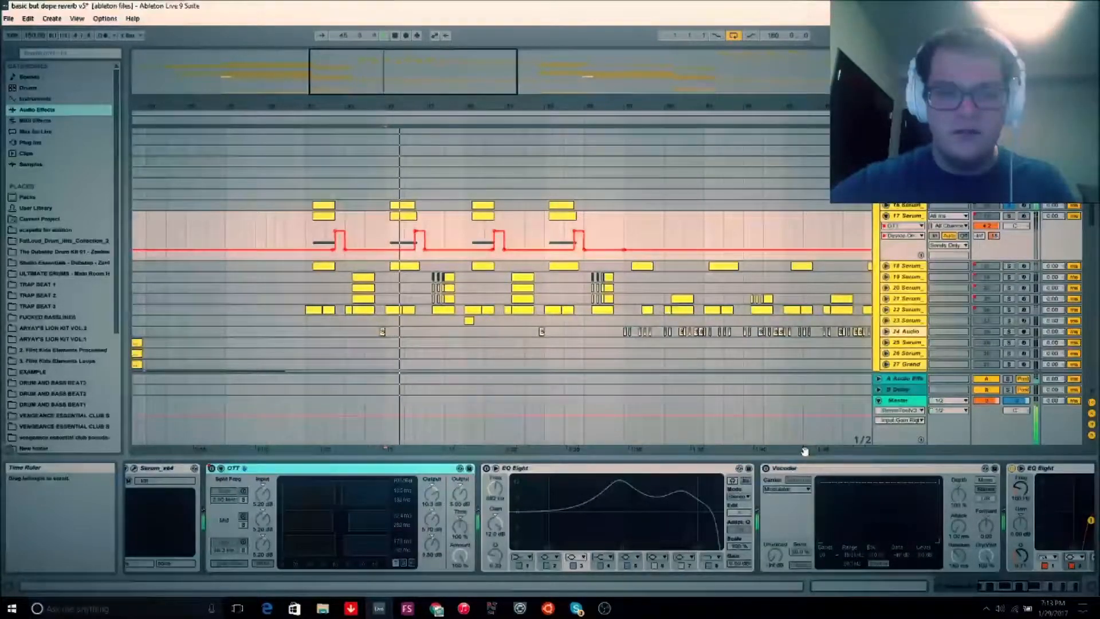
Step: Select track 19's clips, unfold the track and show the automation of its Serum VerbSize parameter
click(433, 280)
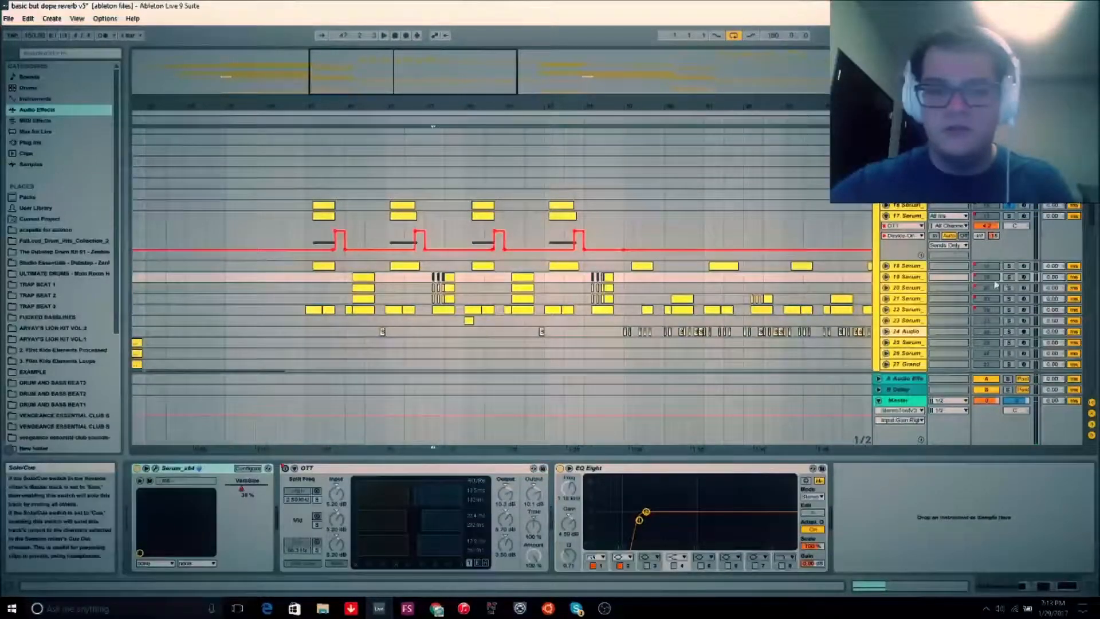
click(885, 278)
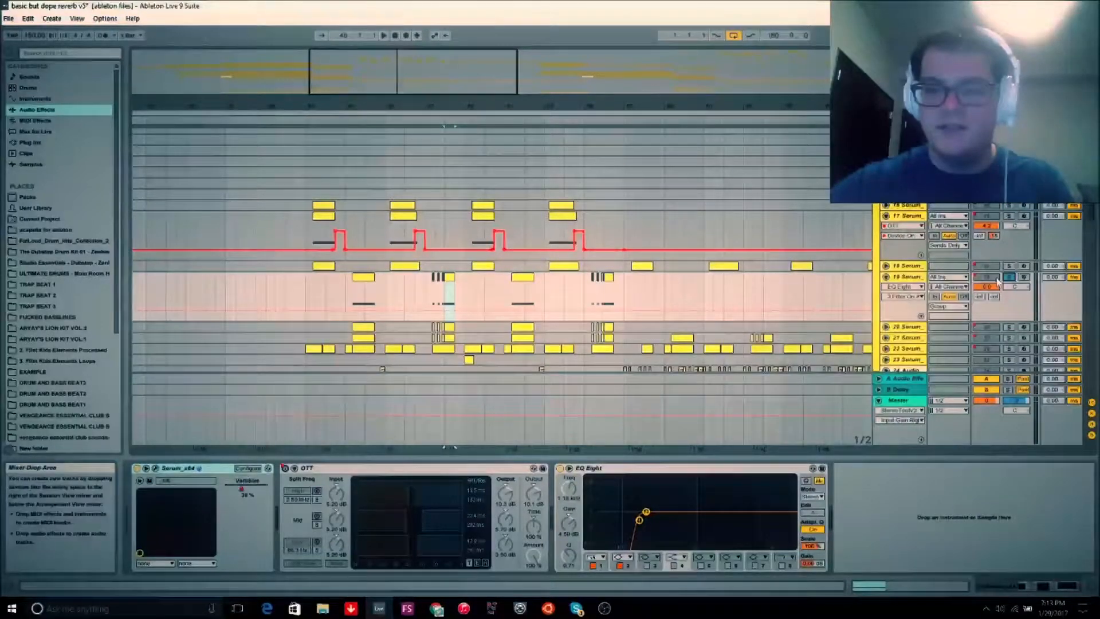
click(886, 277)
click(886, 277)
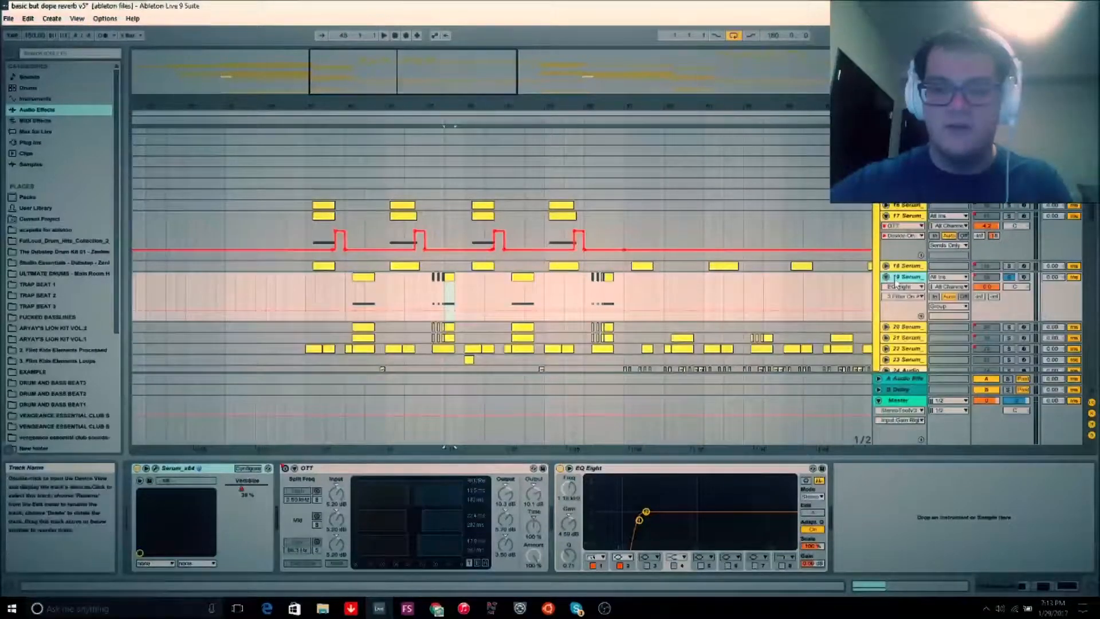
click(246, 483)
Step: Play track 19's short clips and the VerbSize ramp that follows, restarting from just before the clips
drag(401, 56, 401, 70)
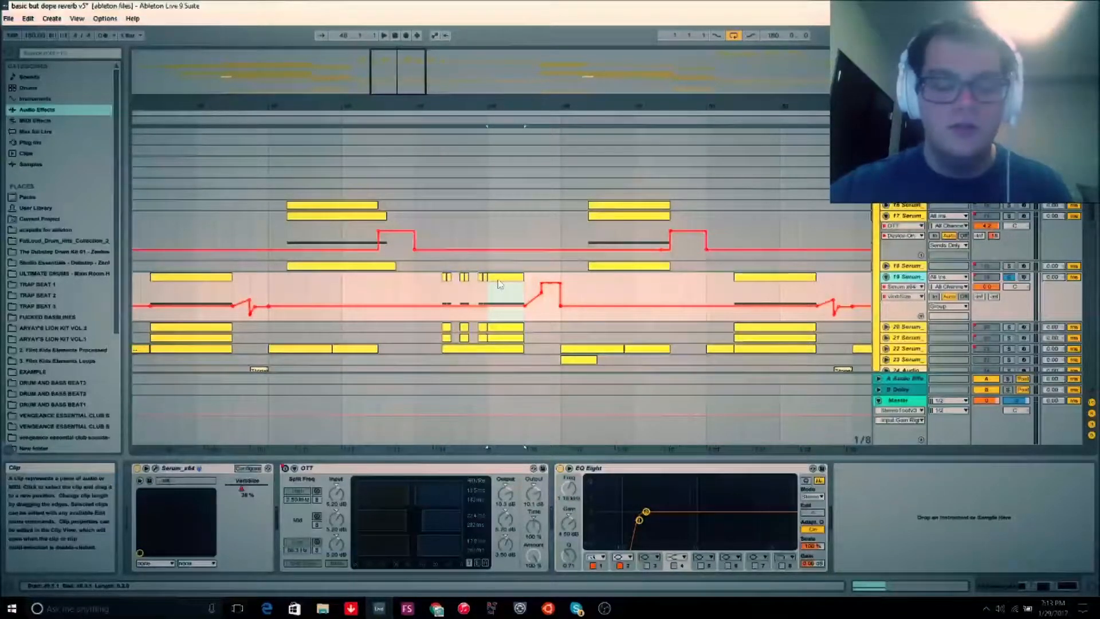
key(space)
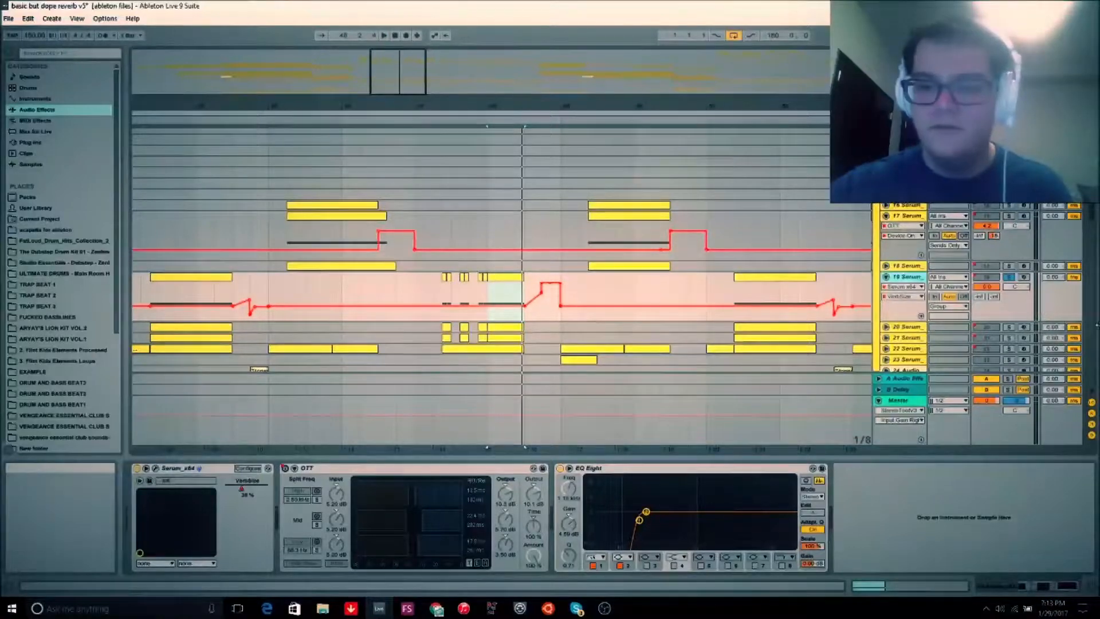
click(435, 291)
key(space)
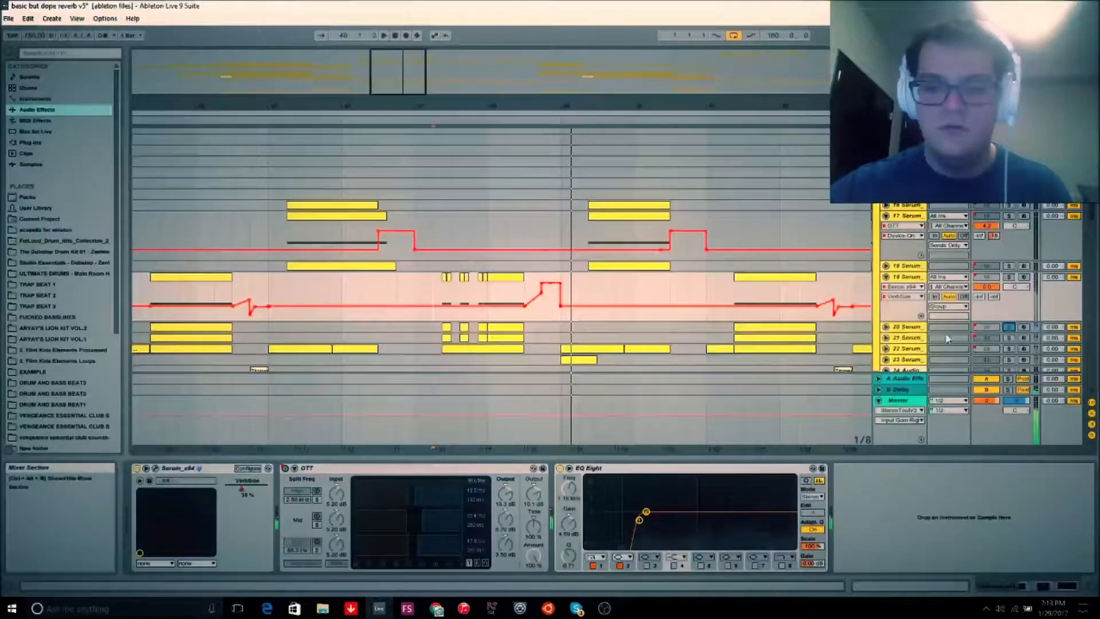
Step: Unfold track 20 and show the Device On automation of its OTT
click(886, 327)
scroll(894, 326, down, 3)
click(909, 247)
click(909, 246)
click(910, 246)
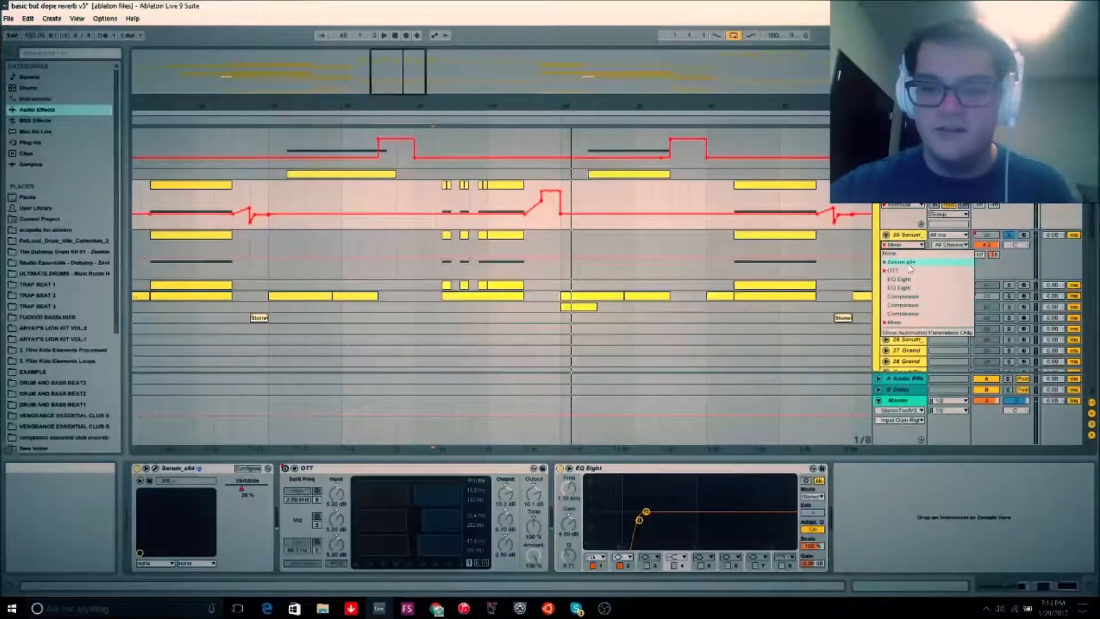
click(911, 270)
click(905, 255)
click(914, 265)
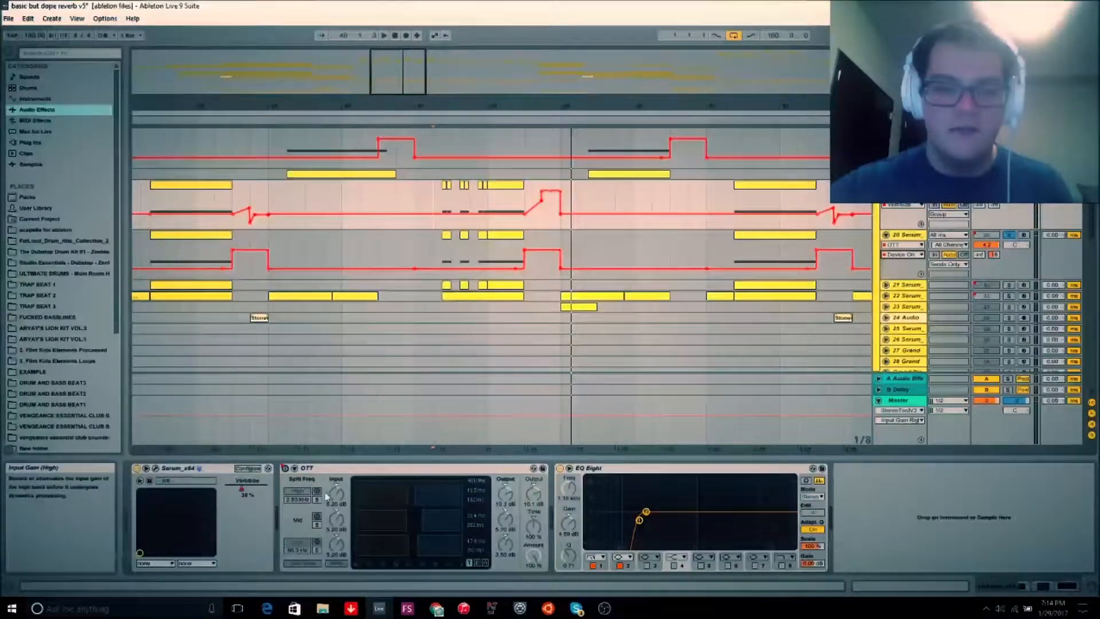
Step: Open track 19's Serum, show its effects page with the reverb size during playback, and close the synth
click(156, 468)
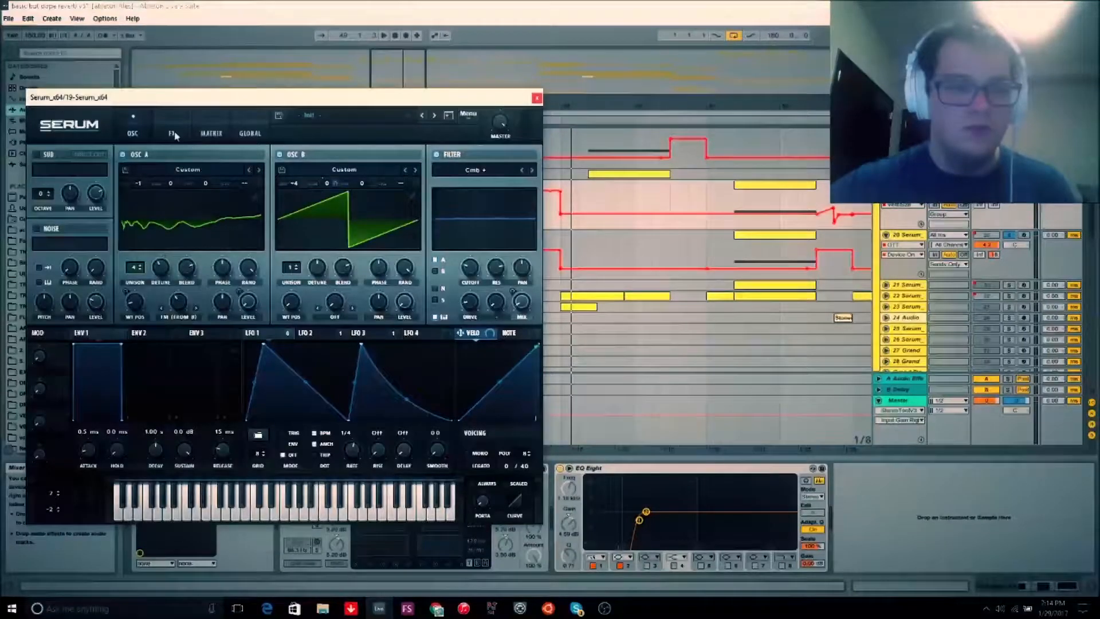
click(173, 135)
key(space)
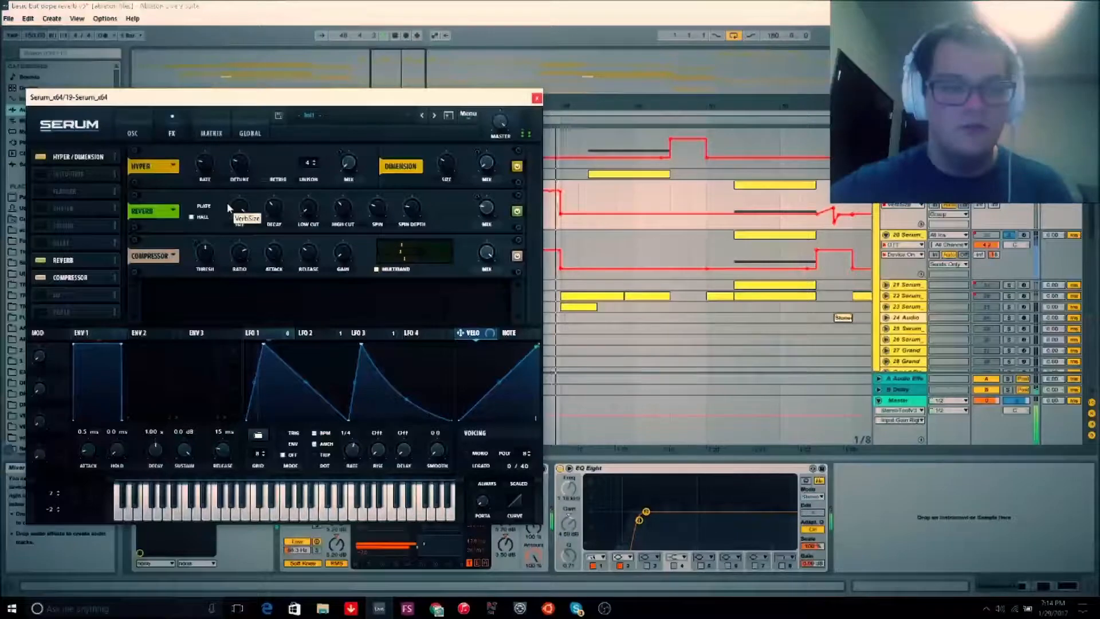
click(537, 99)
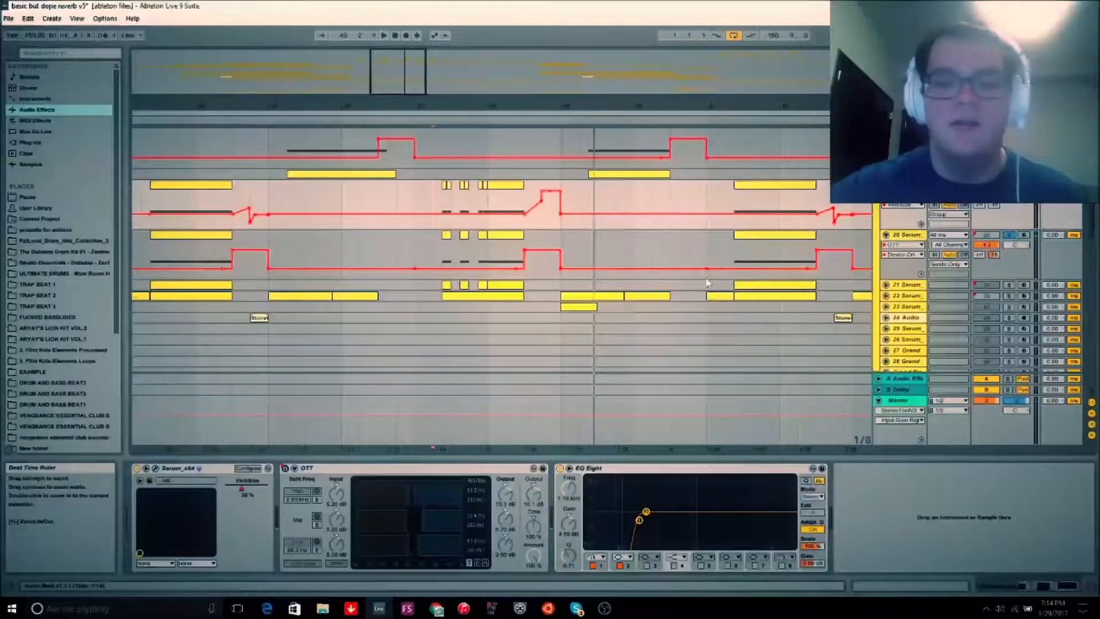
Step: Play track 20's first clip and show the automation of its Serum VerbSize parameter
click(225, 235)
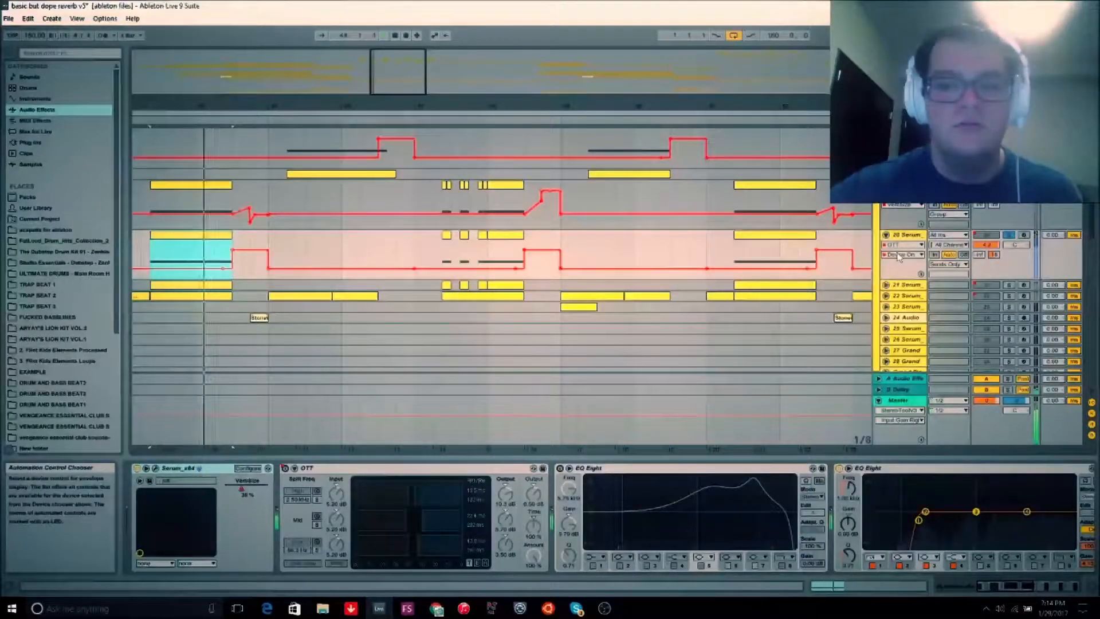
click(475, 223)
click(247, 487)
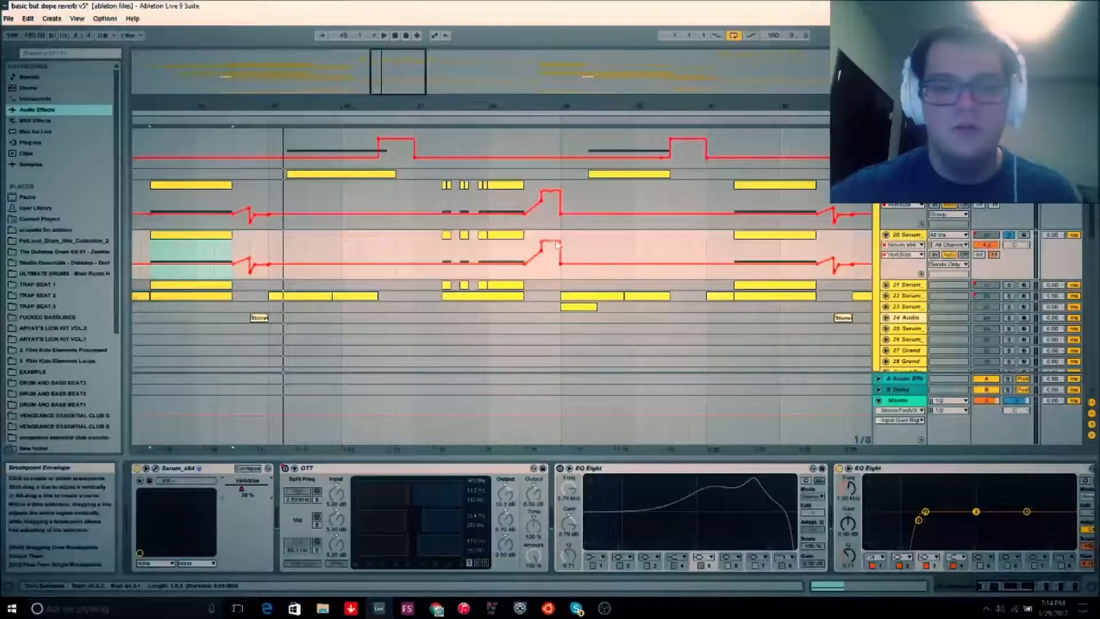
Step: Unfold track 22 to show its Serum Pitch Bend automation and select the track's first clip
drag(407, 82, 381, 77)
scroll(583, 277, down, 5)
scroll(573, 292, up, 7)
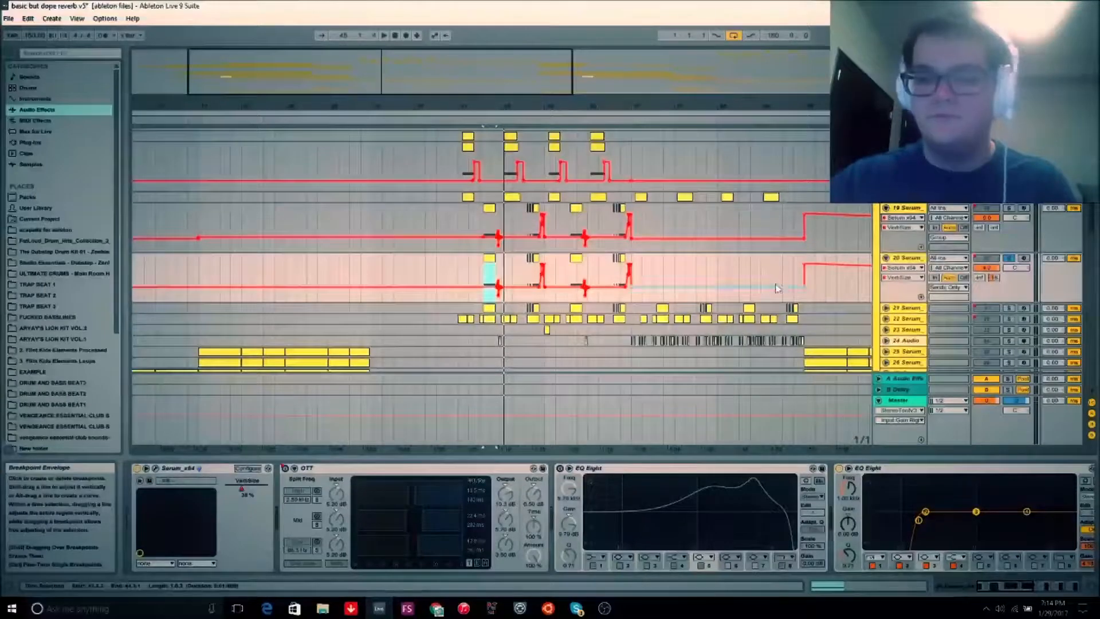
scroll(777, 288, down, 3)
click(887, 250)
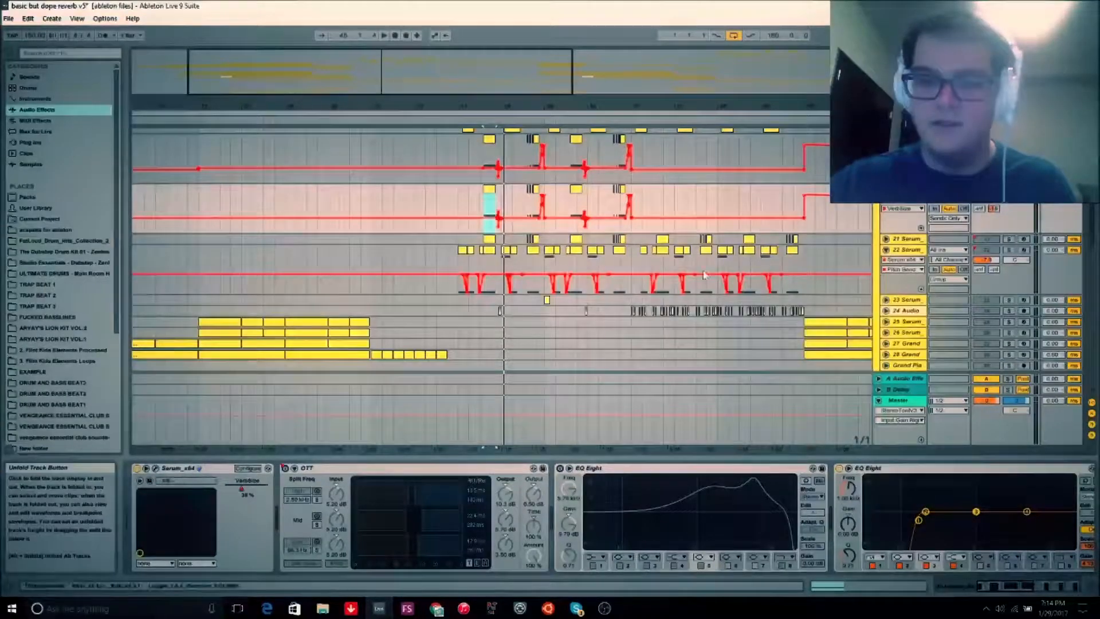
click(471, 257)
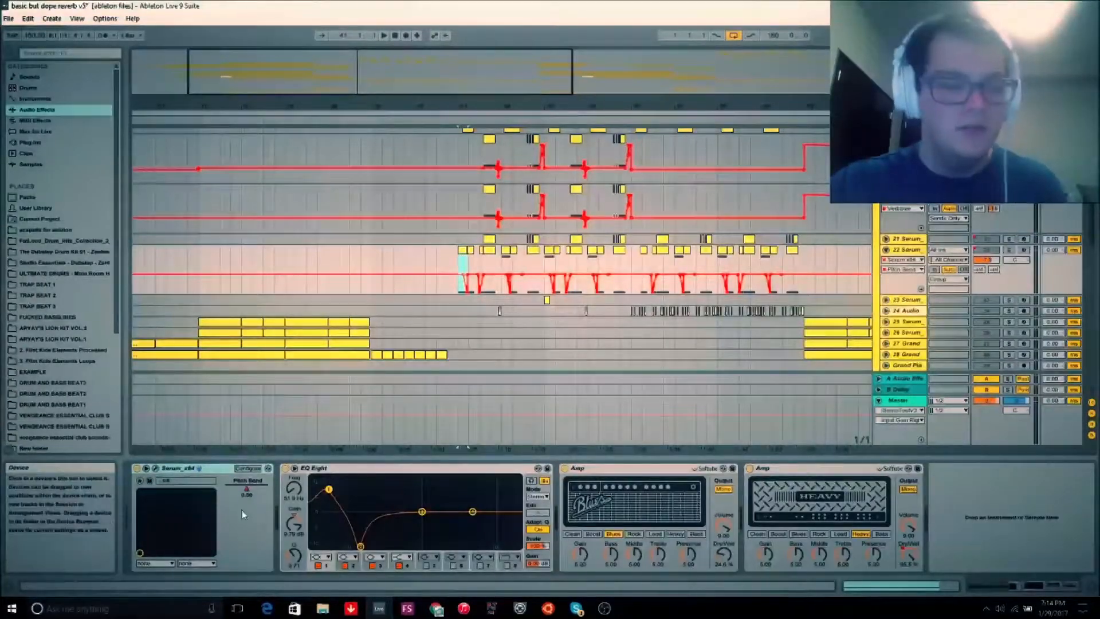
Step: Go through track 22's effect chain, selecting the EQ Eight and the Blues and Heavy Amps, and reselect its first clip
click(383, 470)
click(657, 481)
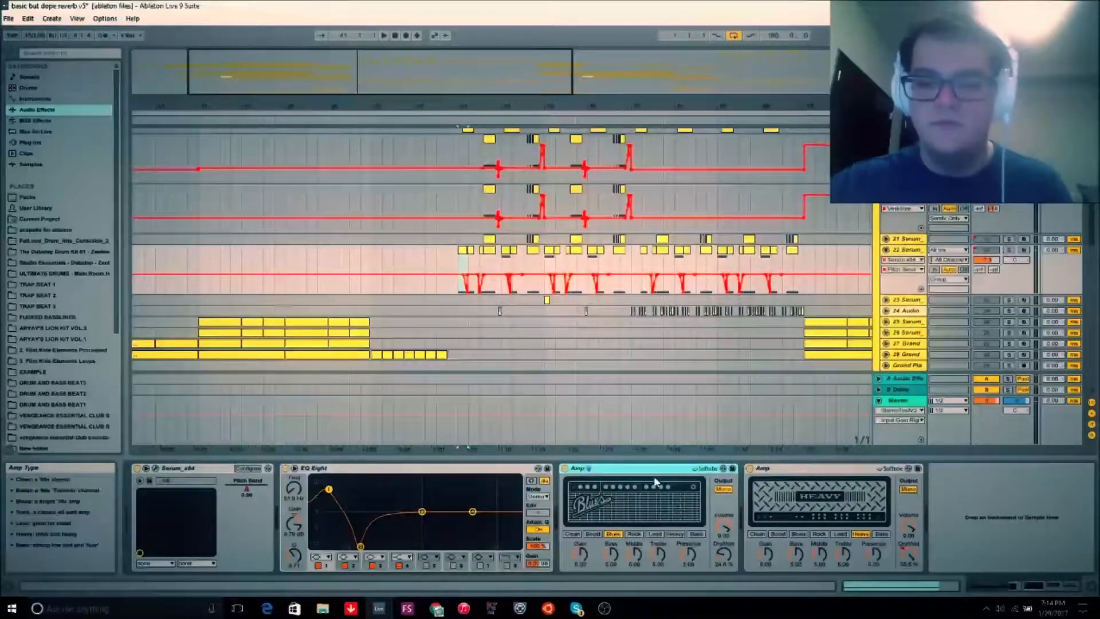
click(772, 471)
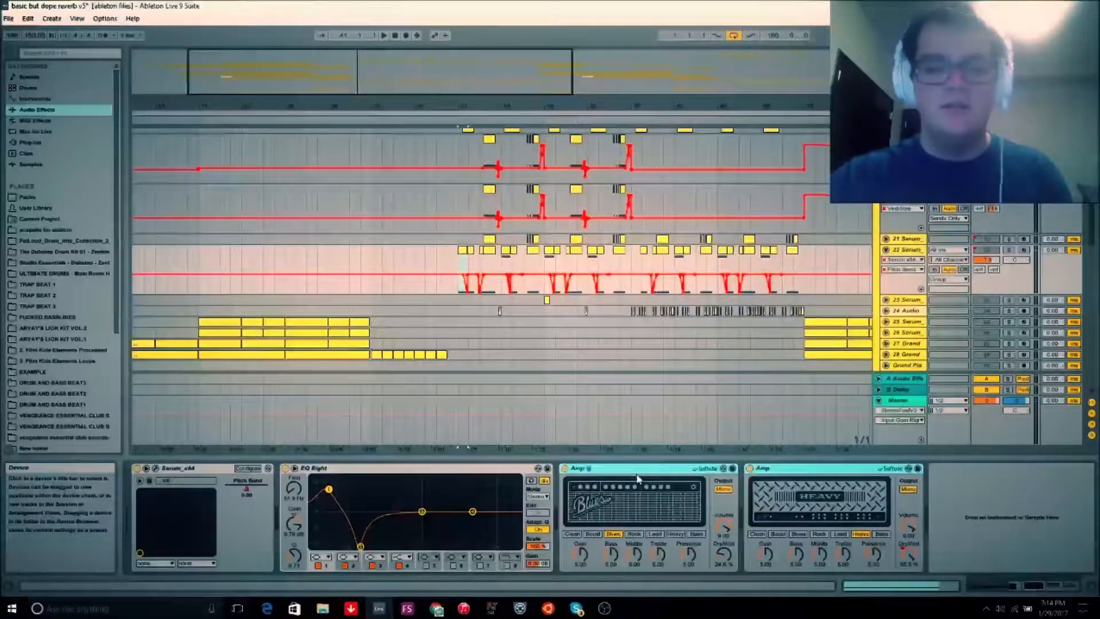
click(356, 470)
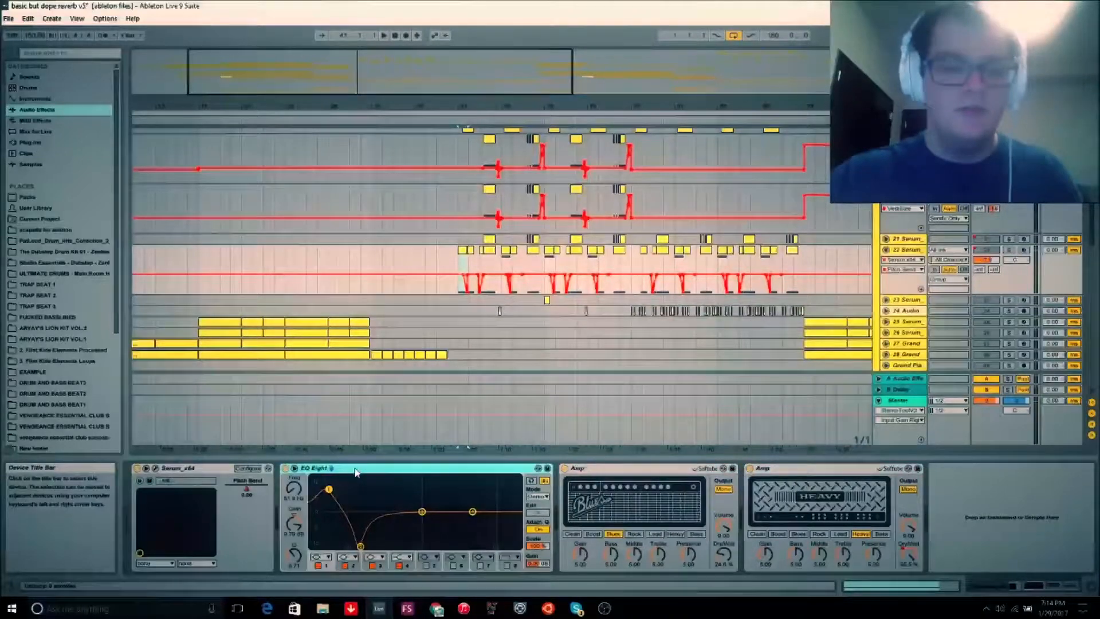
click(463, 252)
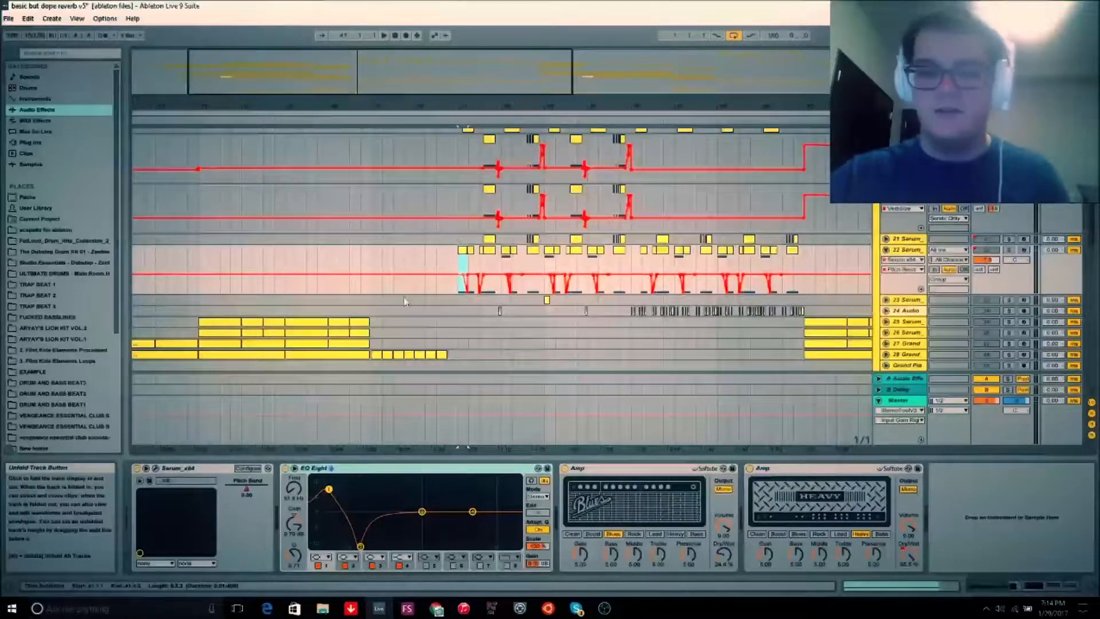
Step: Compare track 22's first clips in playback with both Amps bypassed and with both Amps switched back on
click(565, 469)
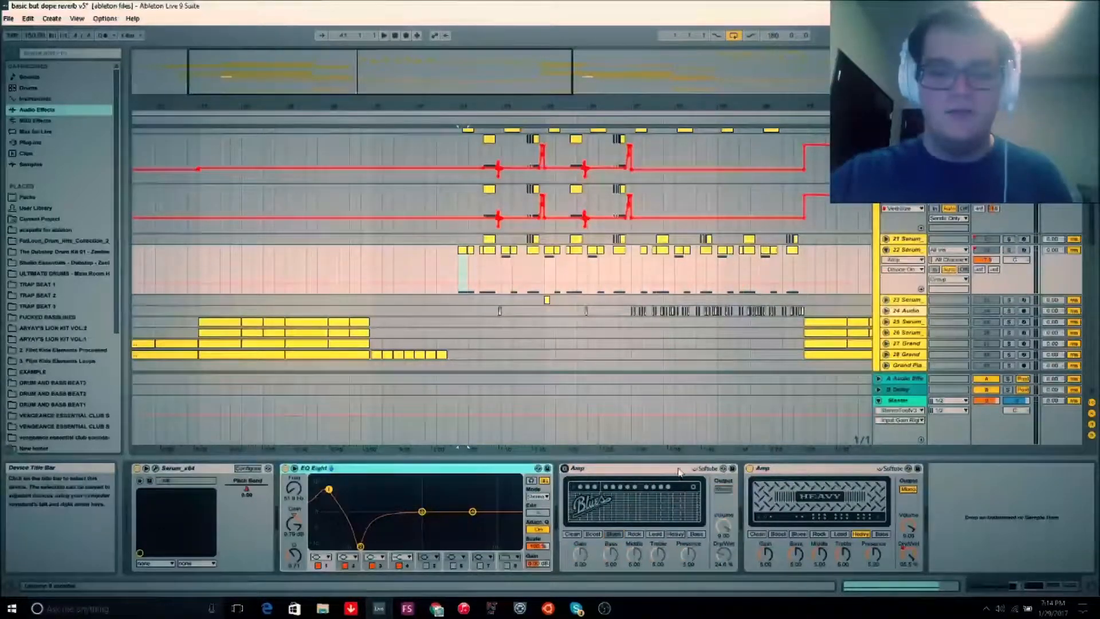
click(752, 470)
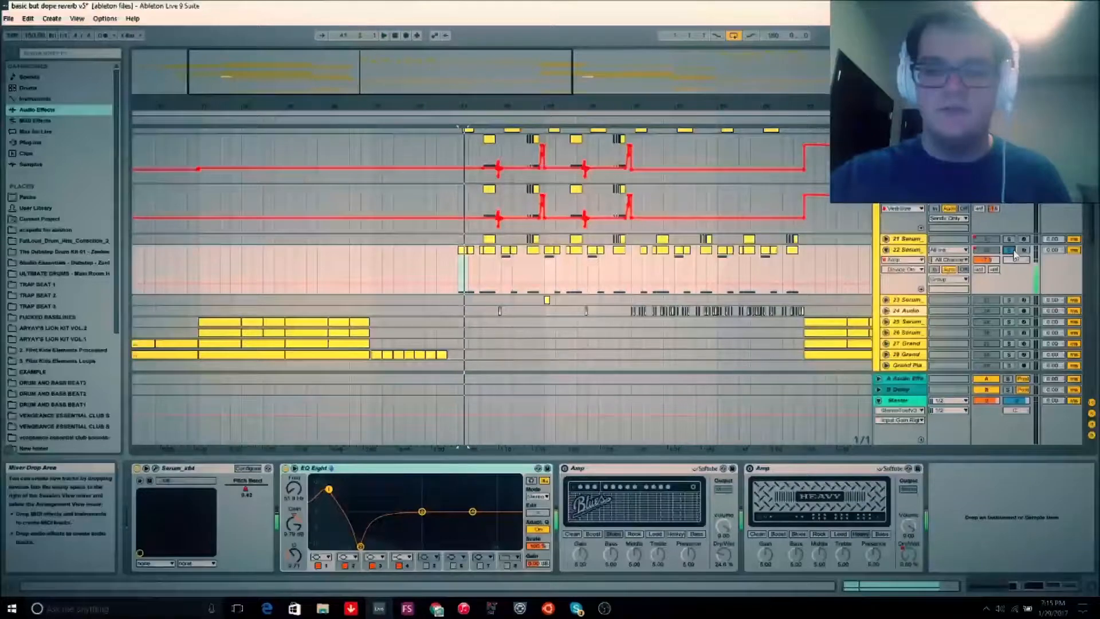
click(565, 469)
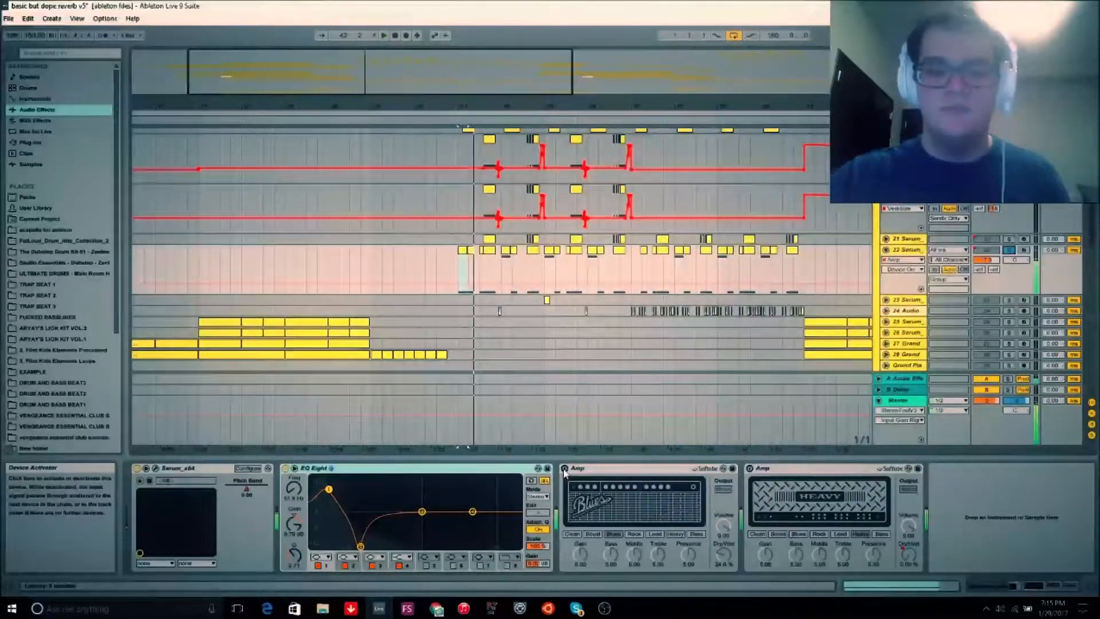
click(750, 468)
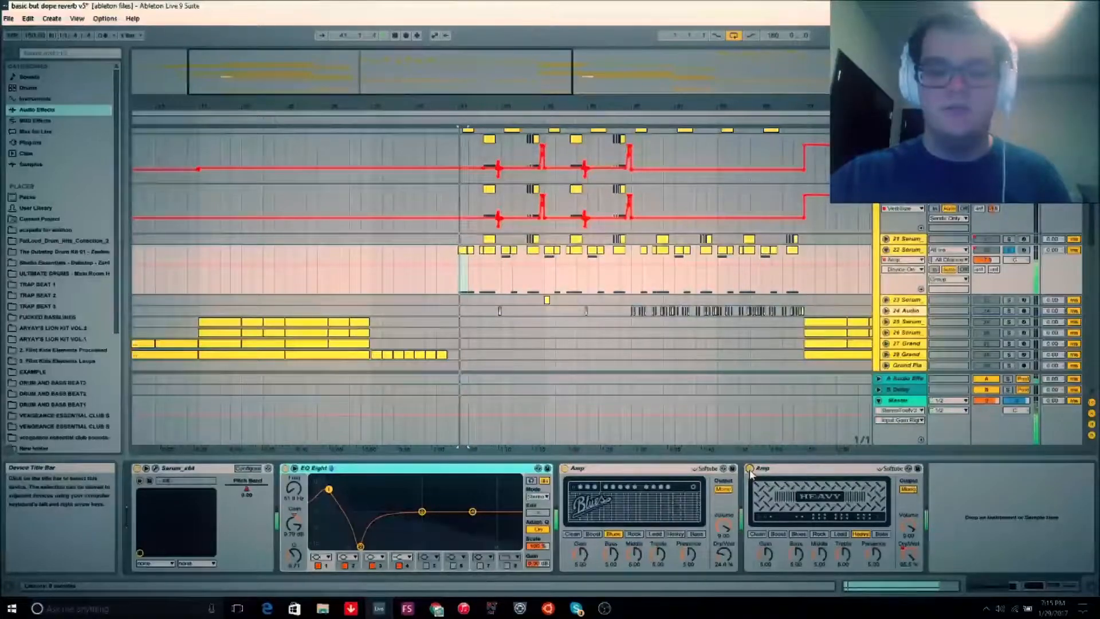
key(space)
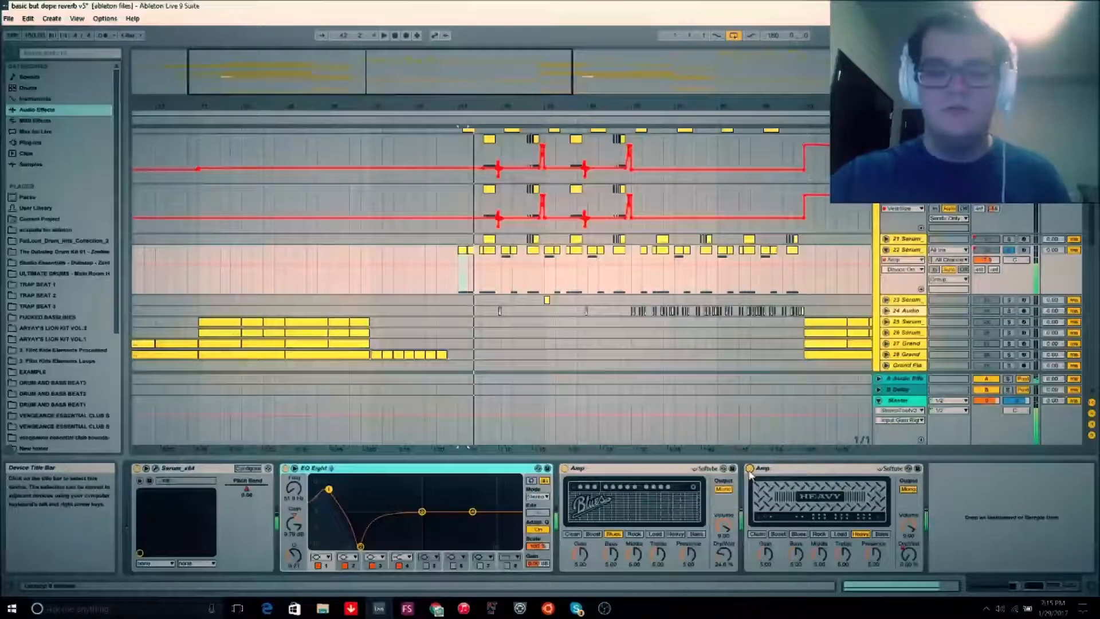
Step: Show track 22's Pitch Bend automation, inspect its Serum sub oscillator and pitch wheel, close the synth and re-enable the overridden automation
click(248, 490)
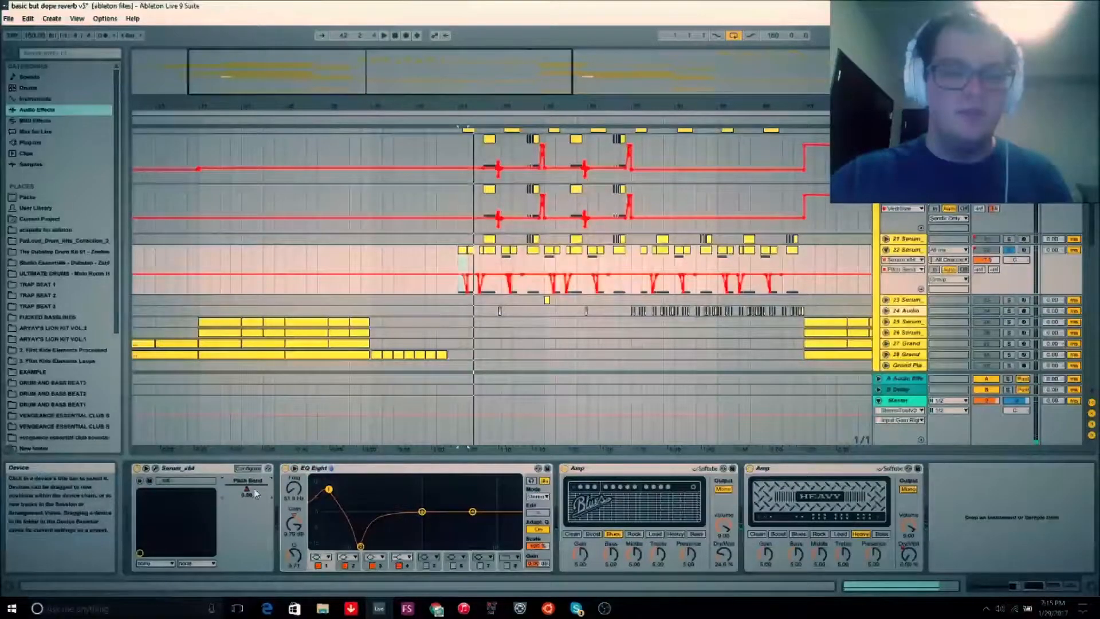
click(155, 468)
drag(618, 82, 435, 119)
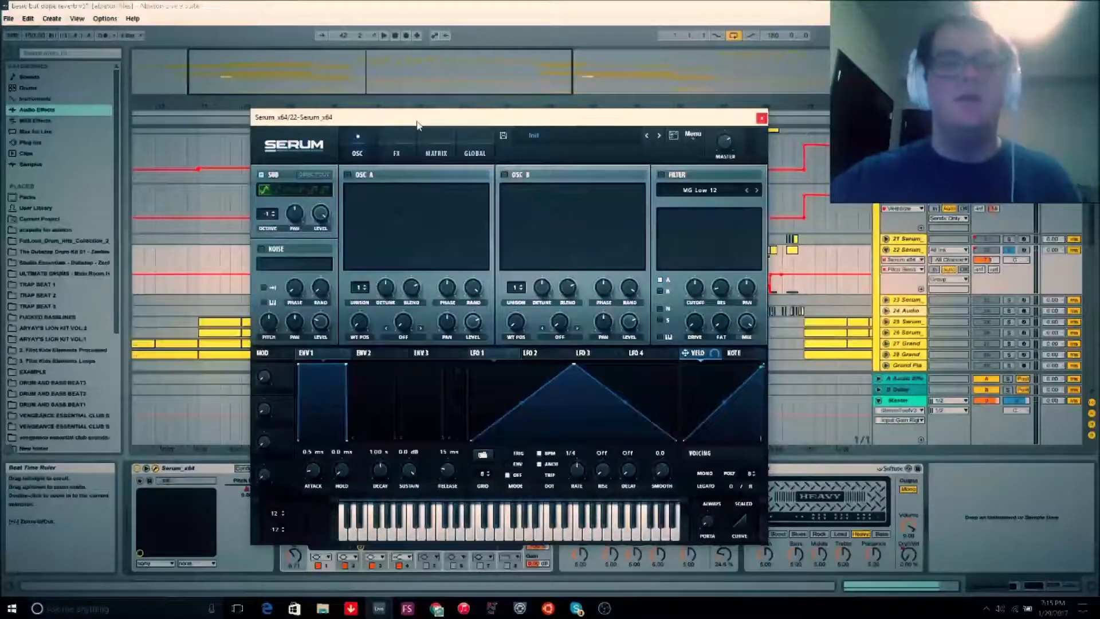
drag(417, 125, 301, 126)
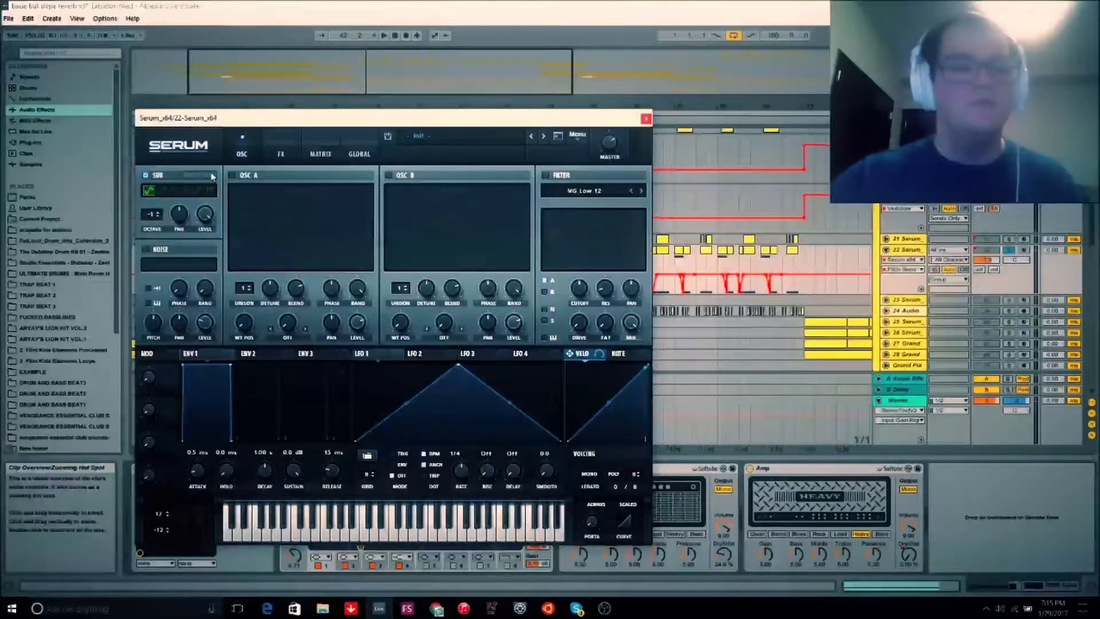
drag(184, 523, 187, 528)
click(645, 119)
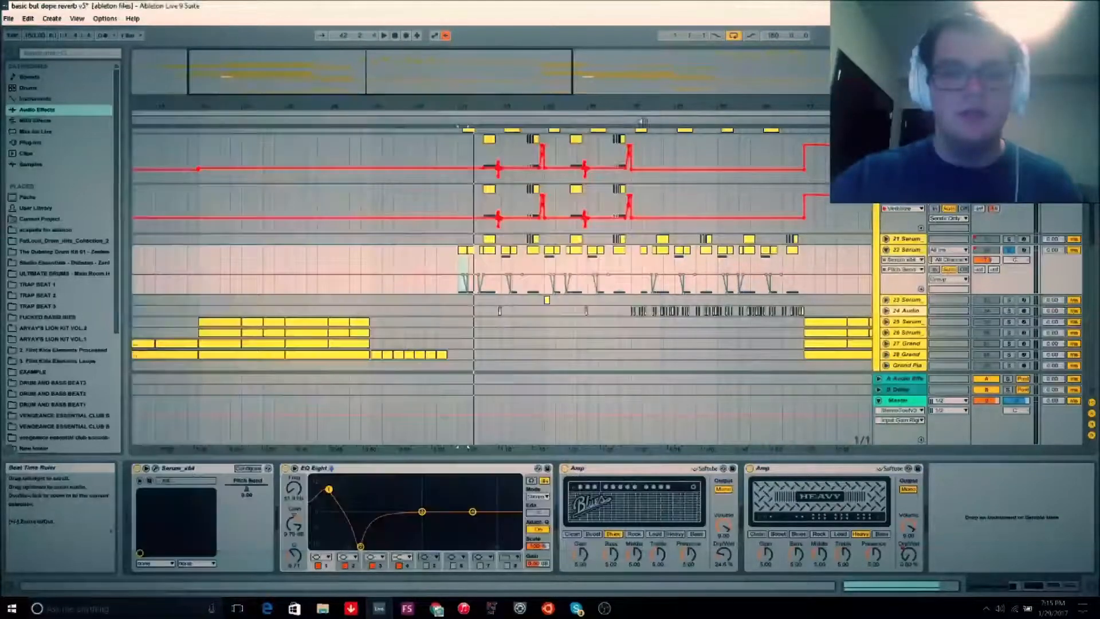
click(446, 35)
Step: Play track 22 from the start of its first clip through the first two pitch bend dips
drag(443, 84, 399, 258)
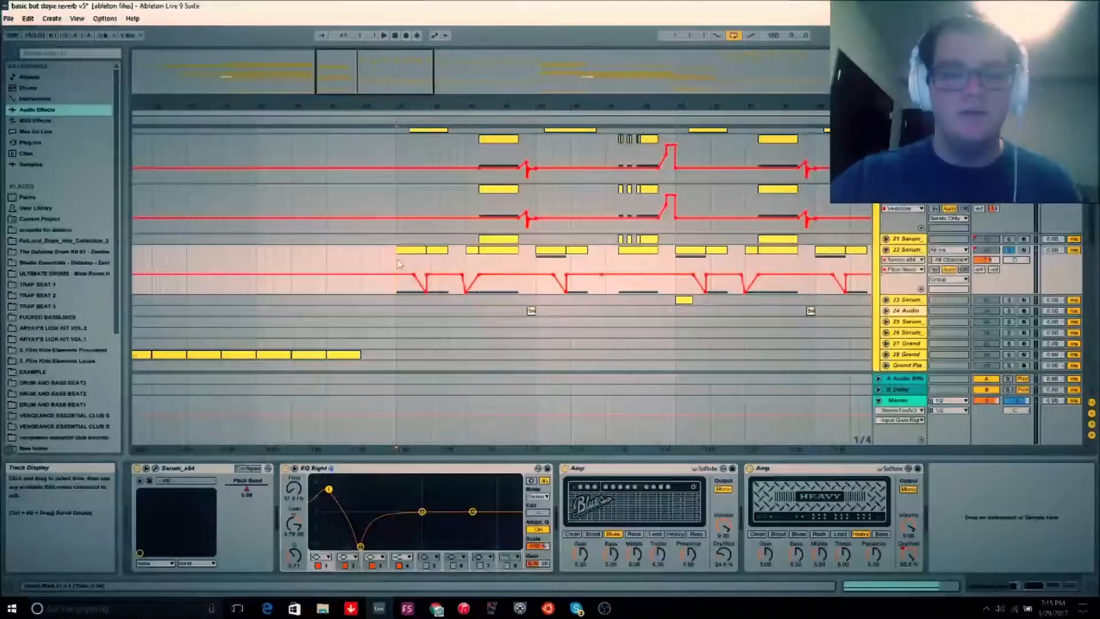
key(space)
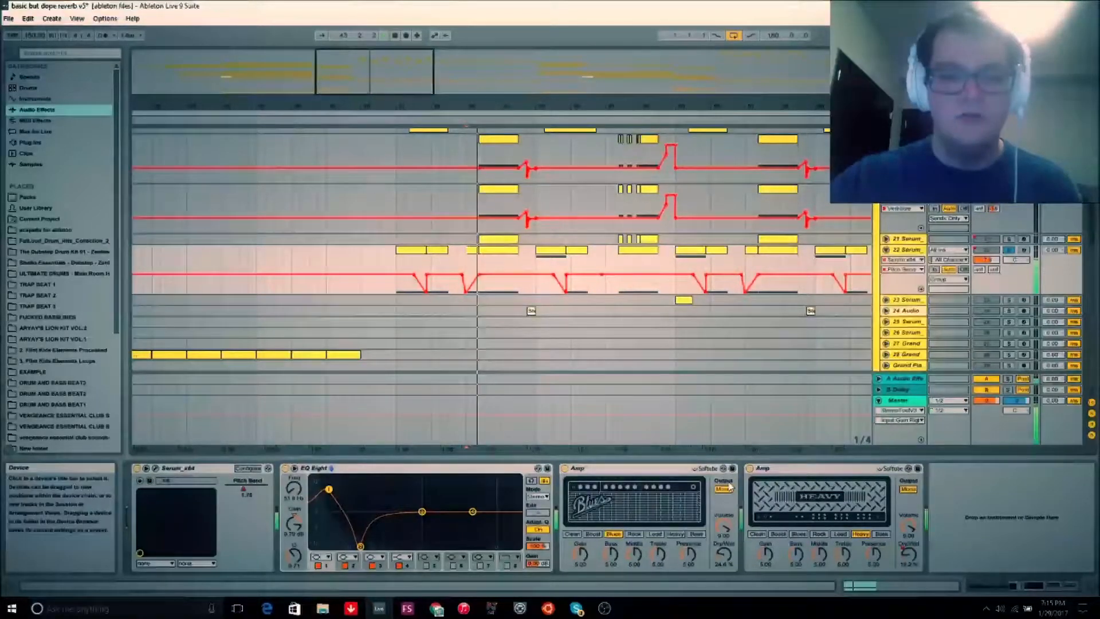
key(space)
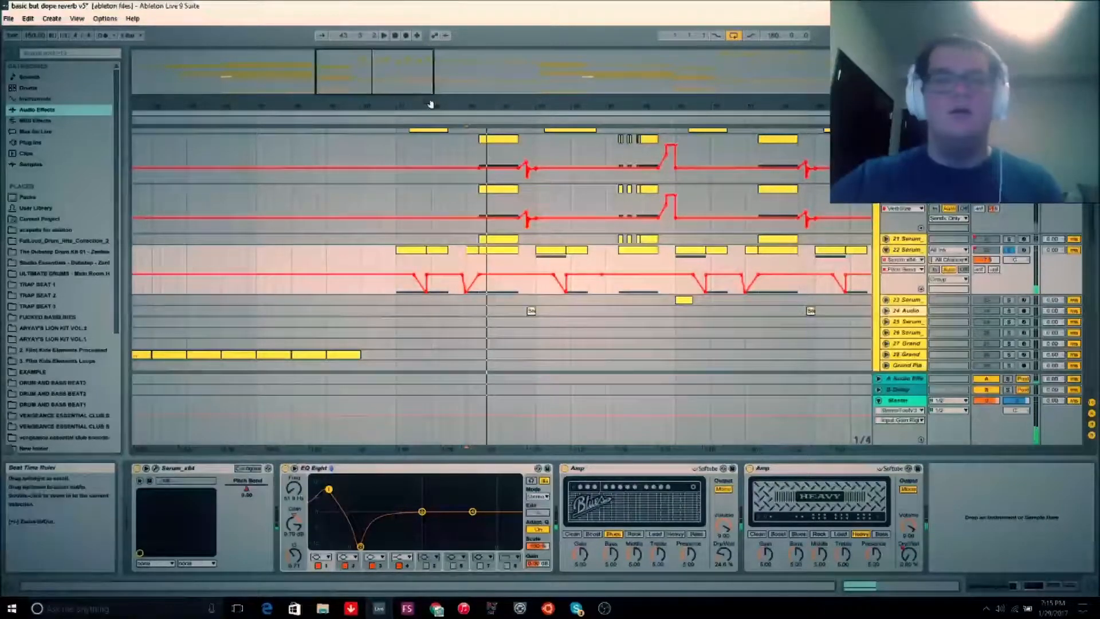
Step: Fold track 22, select audio track 24's first short clip, and play it with the track soloed
key(minus)
key(minus)
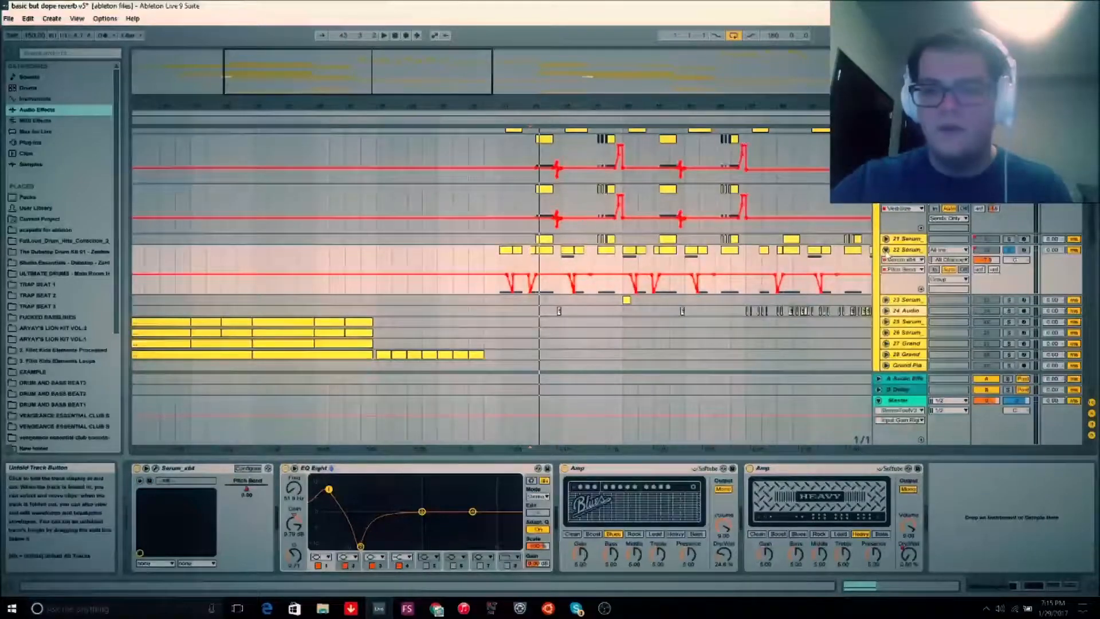
click(886, 250)
click(559, 274)
key(space)
key(space)
click(1011, 274)
key(space)
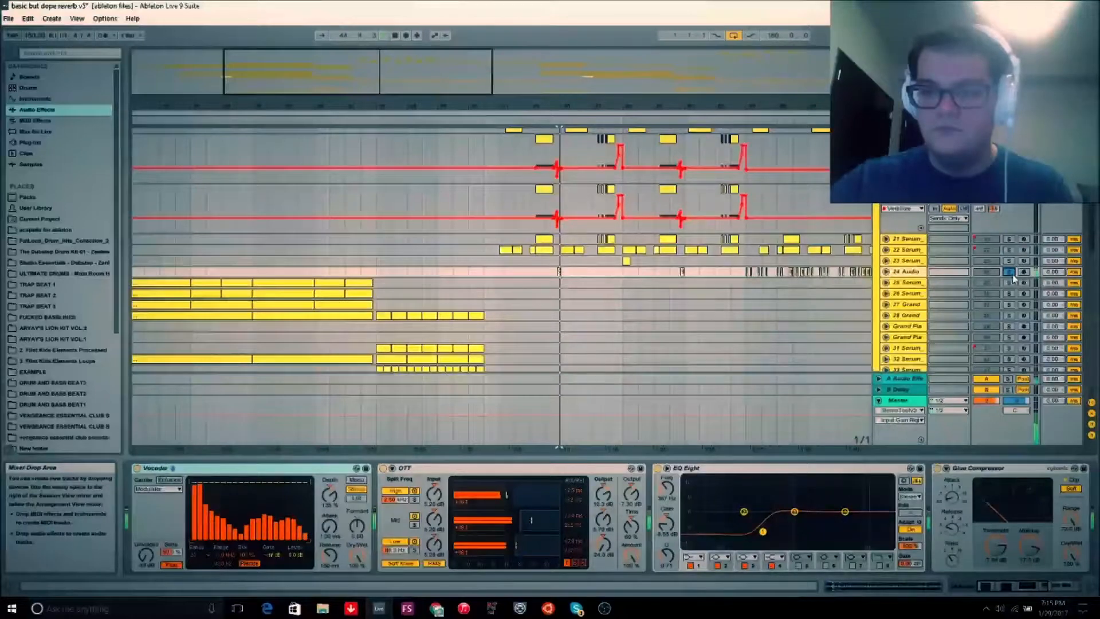
key(space)
Step: Play the start of track 24's later run of chopped clips, first soloed and next with all tracks audible
drag(442, 81, 572, 282)
click(558, 274)
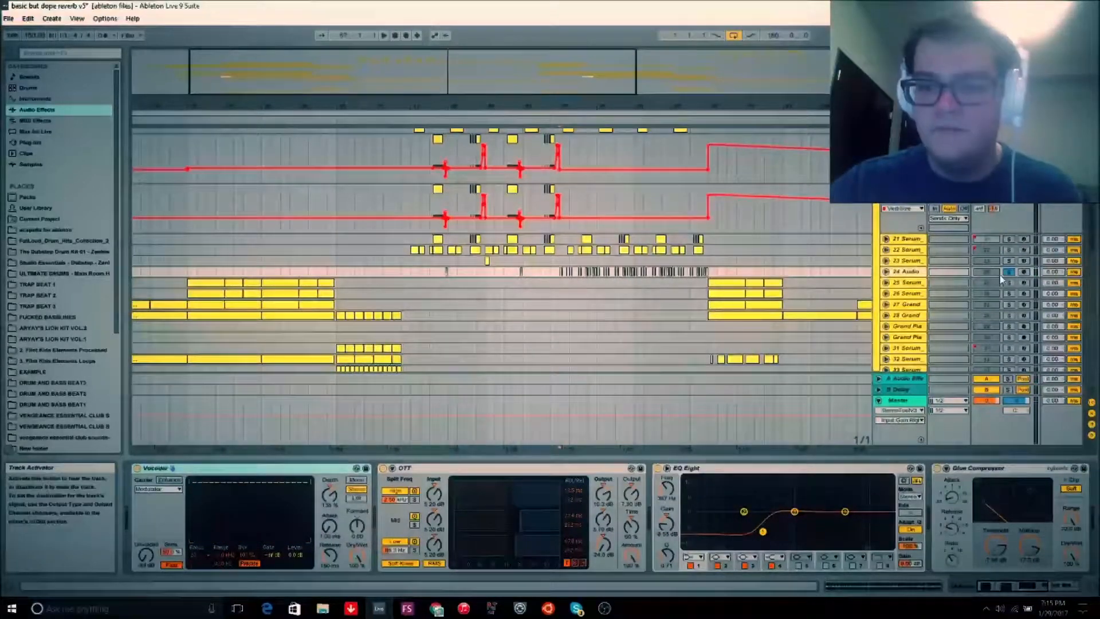
click(562, 262)
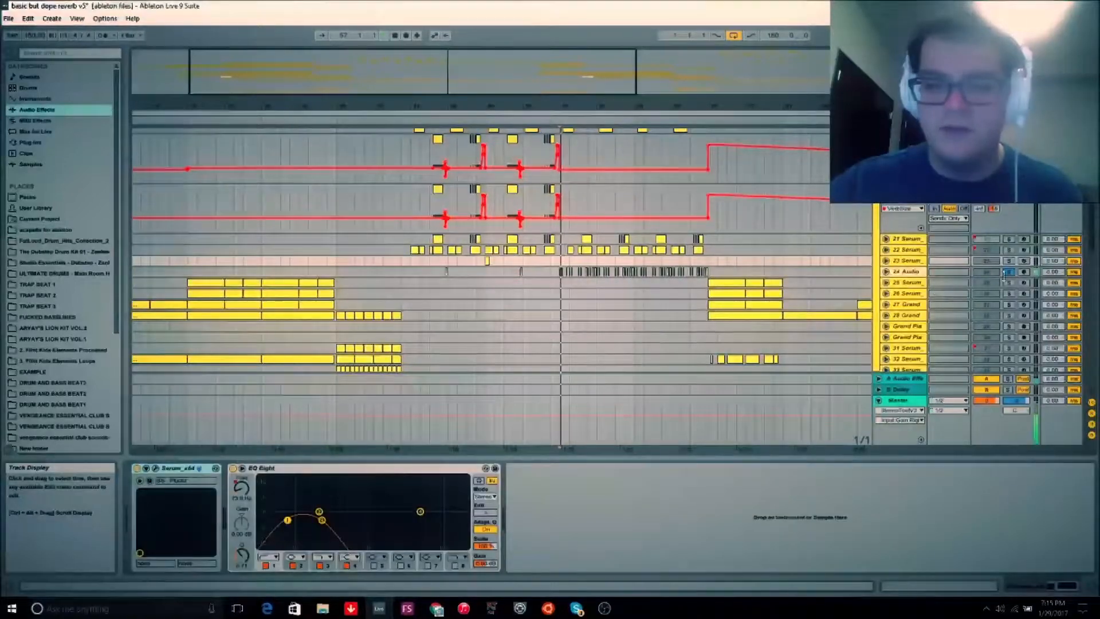
key(space)
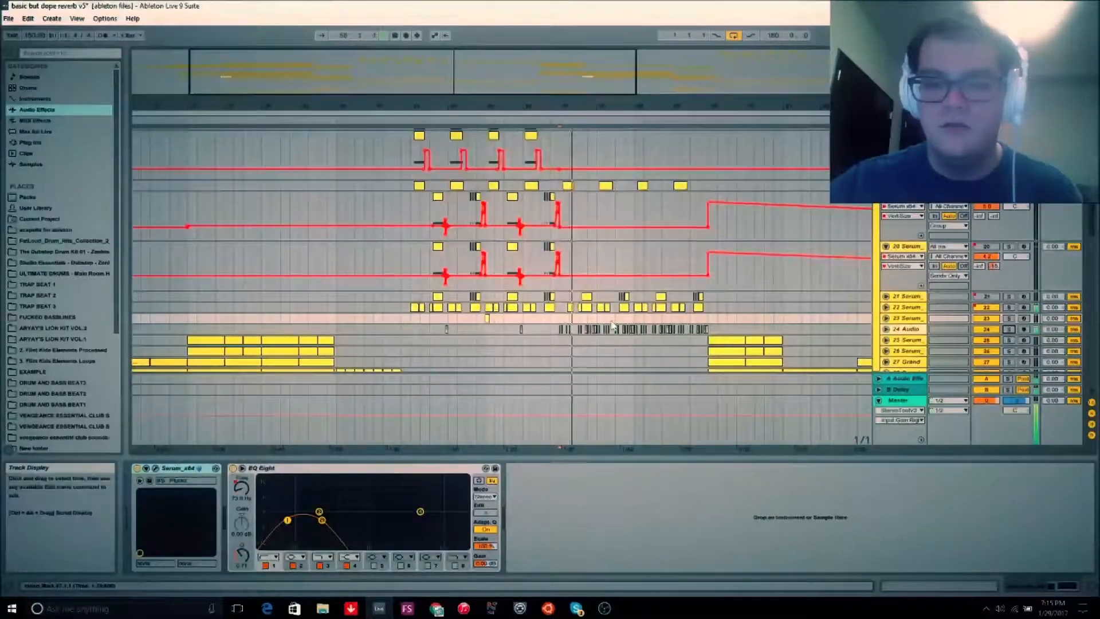
scroll(613, 325, up, 3)
key(space)
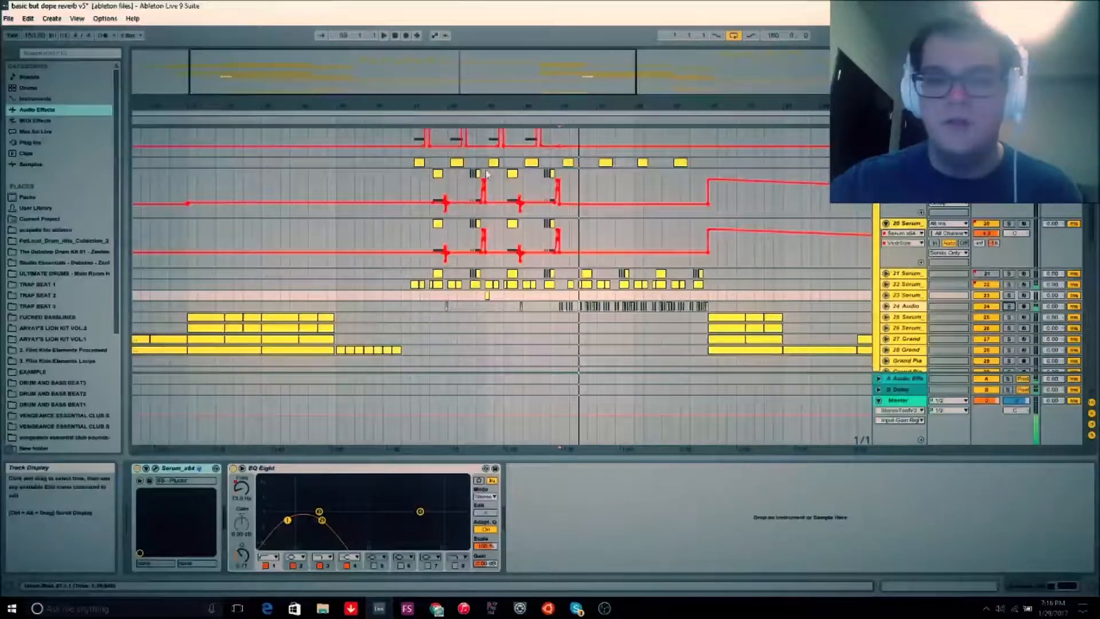
Step: Place the selection on track 18's clip at bar 57, and select track 24's second short clip
click(568, 164)
scroll(569, 194, up, 6)
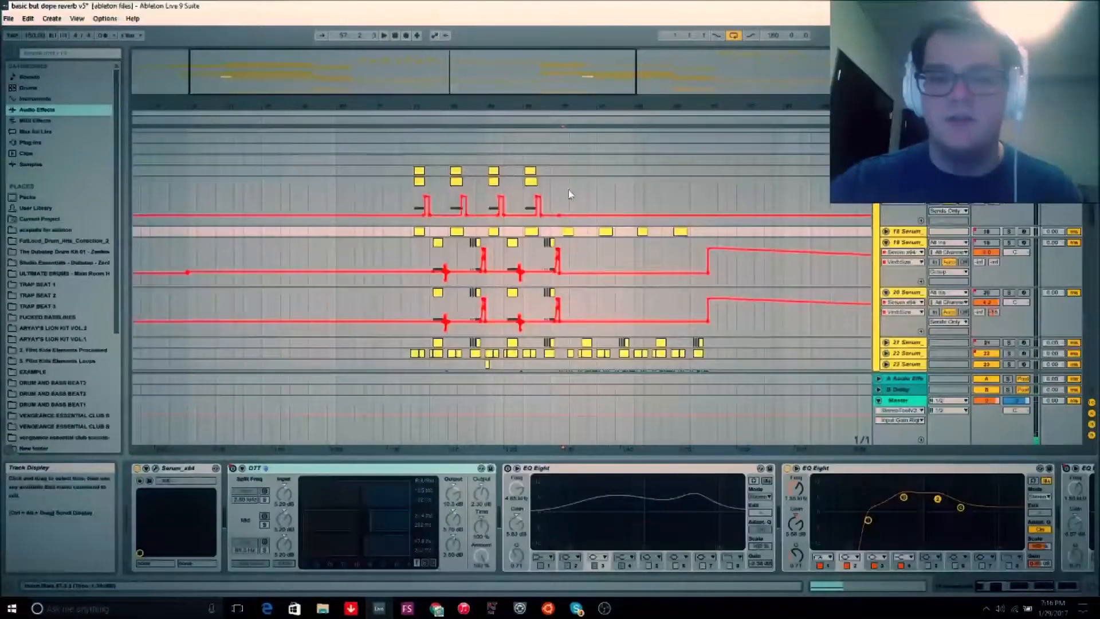
click(569, 234)
scroll(610, 242, down, 4)
click(522, 332)
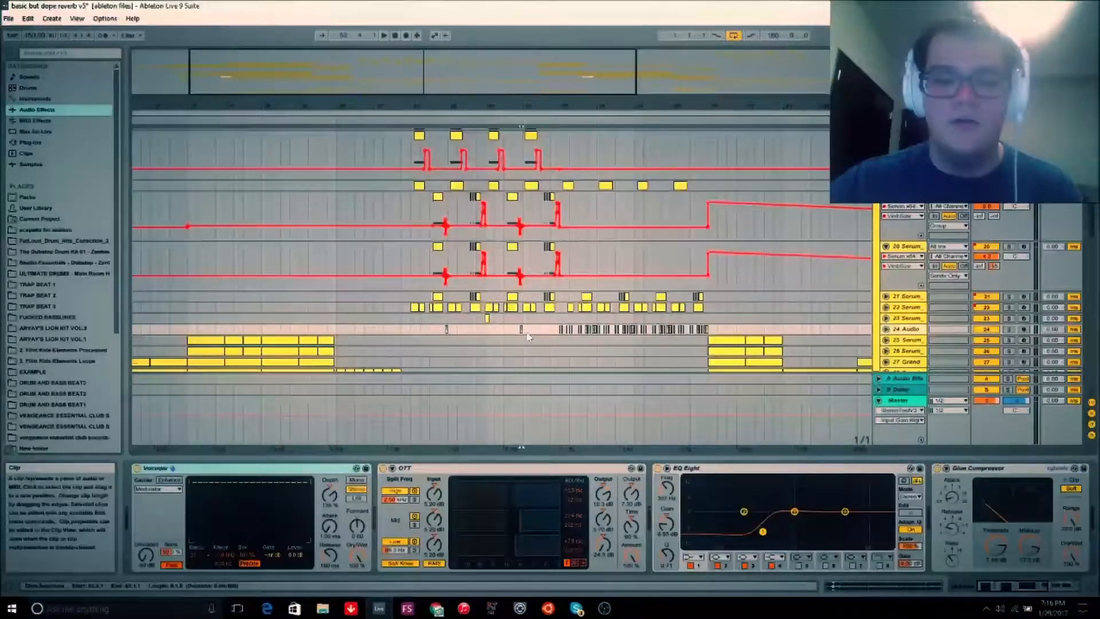
Step: Look over the drum and audio tracks further down, return to track 24 and show its chopped clips from bar 57 up close
scroll(533, 332, down, 10)
scroll(545, 325, down, 8)
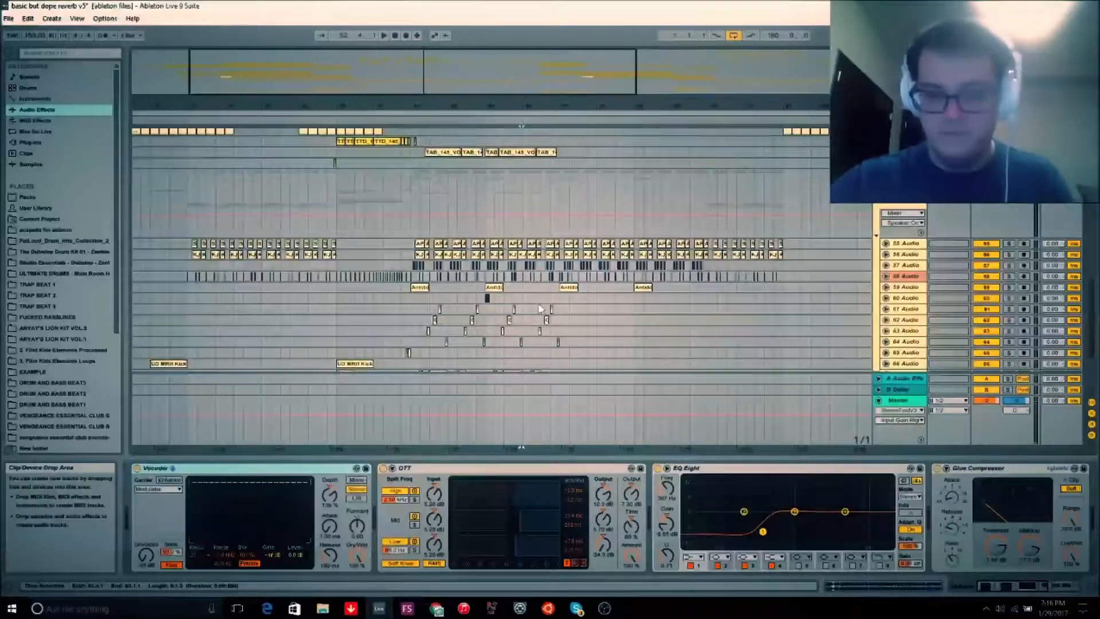
scroll(544, 308, up, 15)
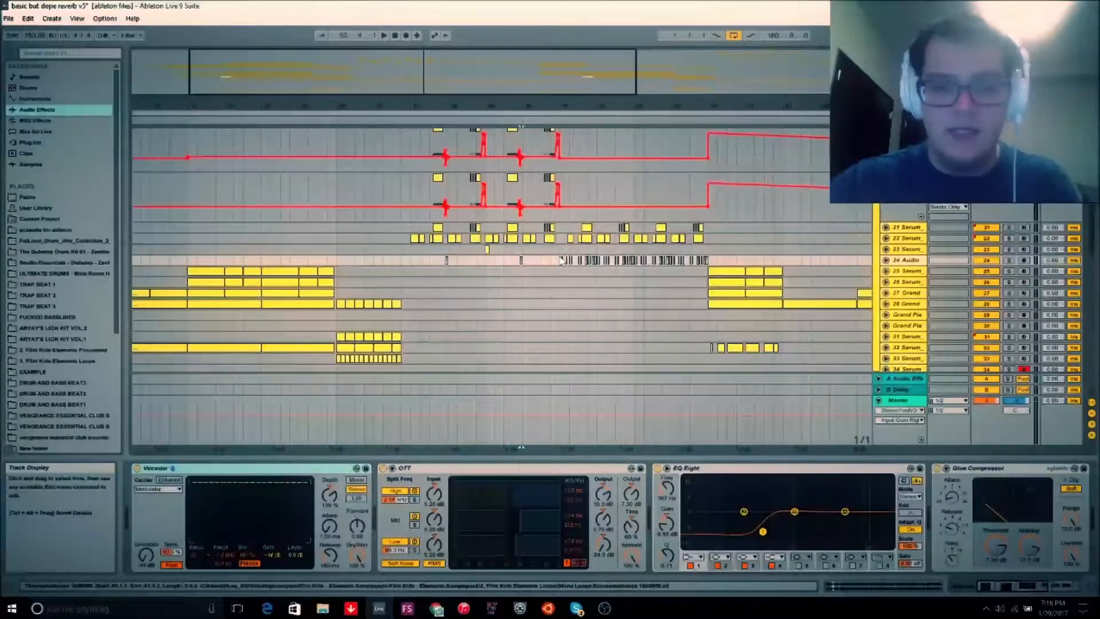
drag(533, 77, 537, 87)
drag(448, 83, 449, 95)
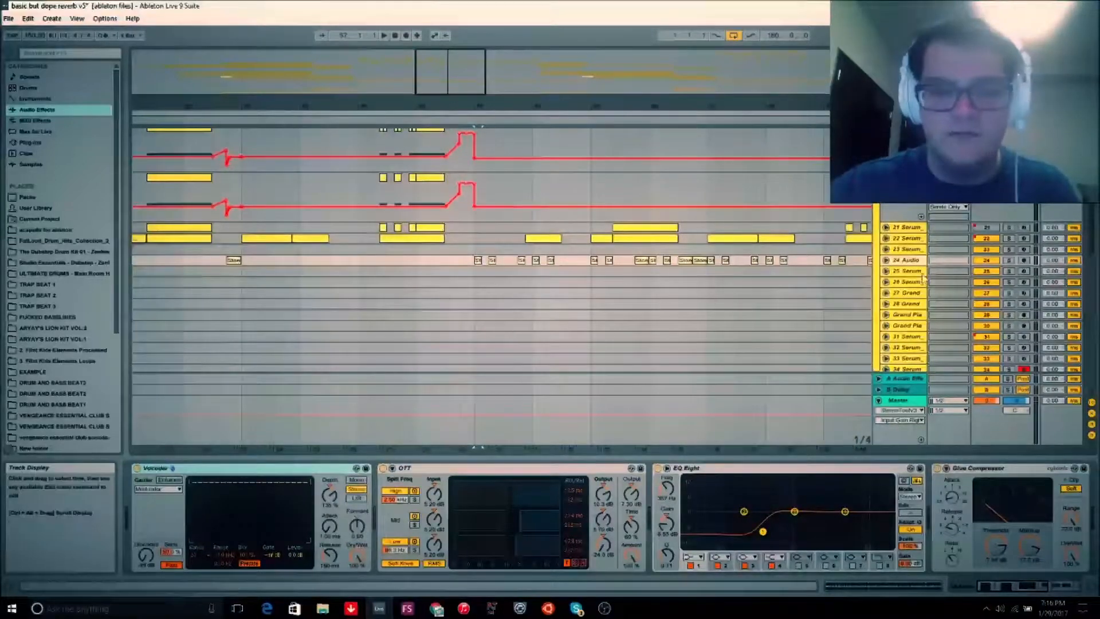
Step: Solo audio track 24 and play its chopped clips from bar 57
click(1009, 262)
key(space)
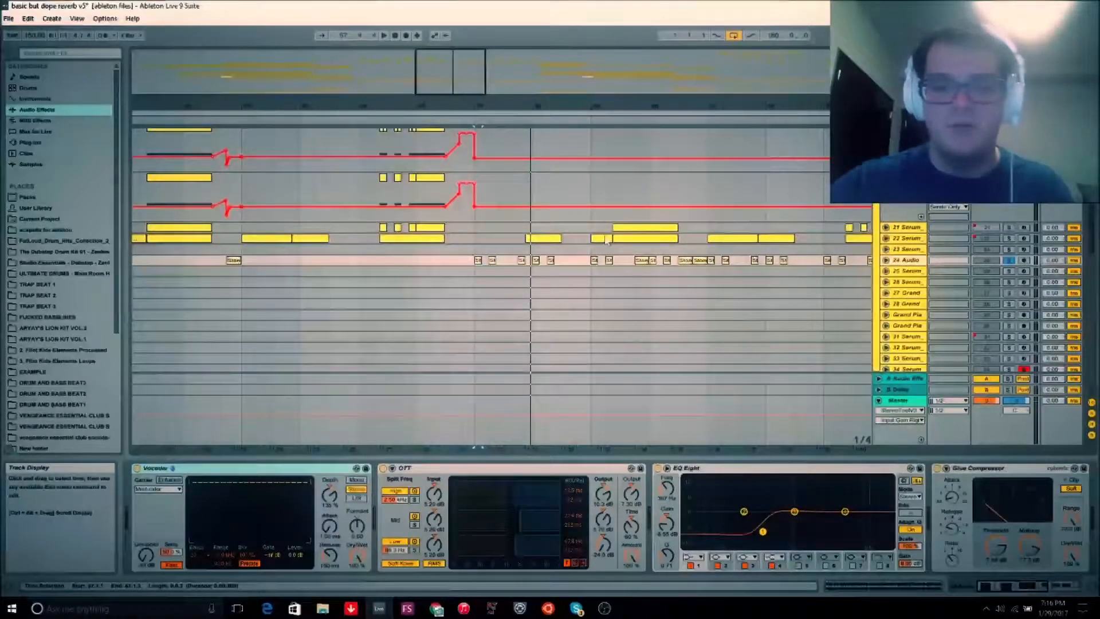
key(minus)
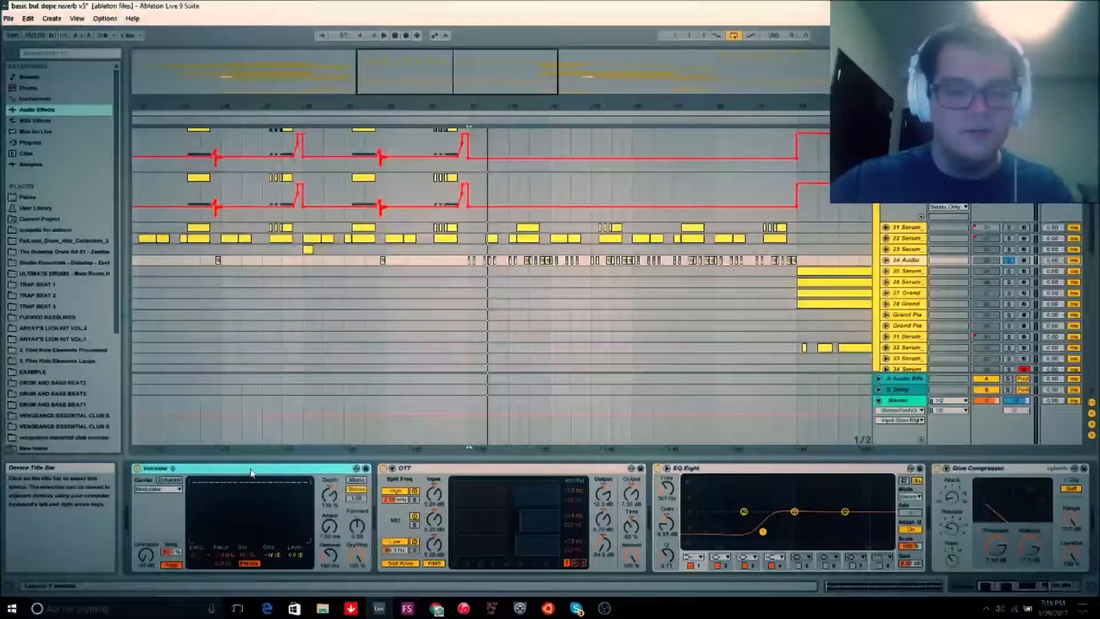
Step: Show the Vocoder's carrier type options on track 24, and look over the remaining devices of its effect chain through Simple Delay
click(167, 490)
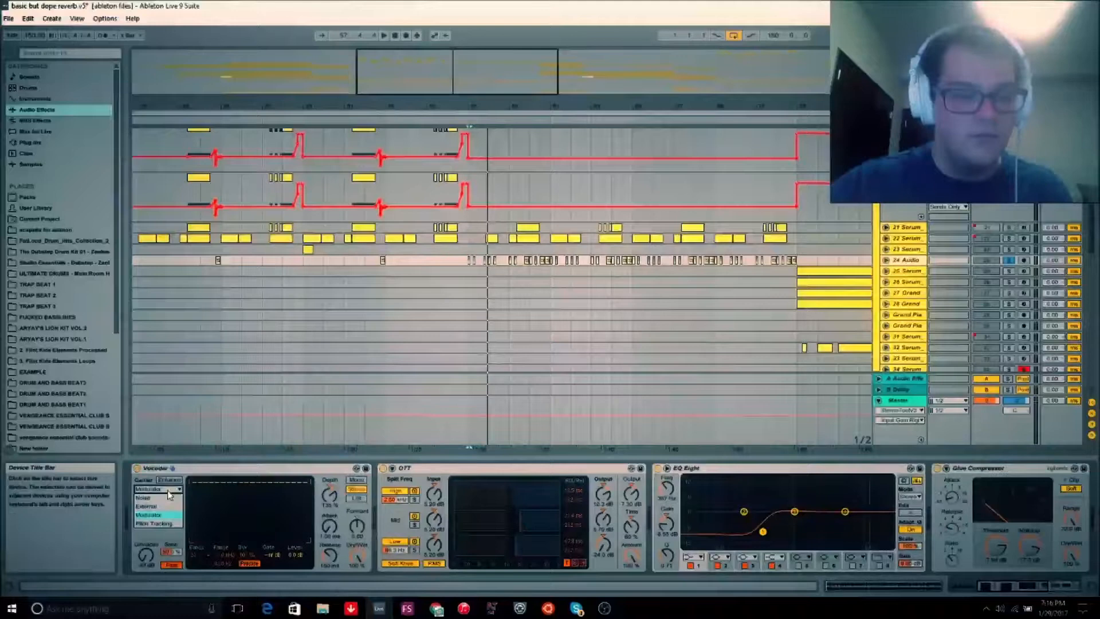
click(169, 494)
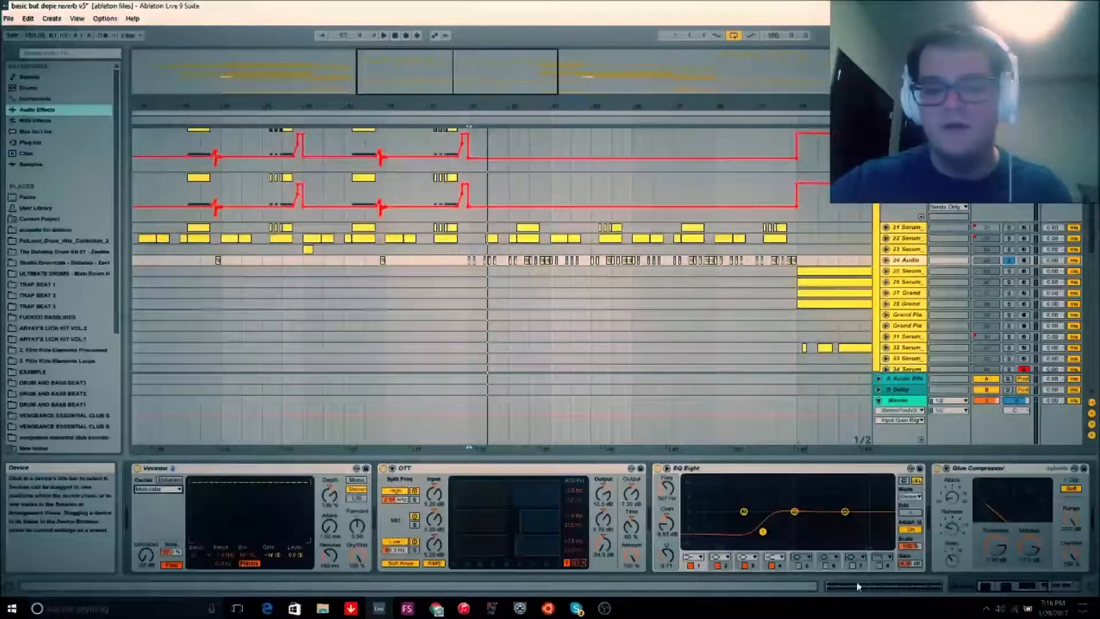
click(1024, 590)
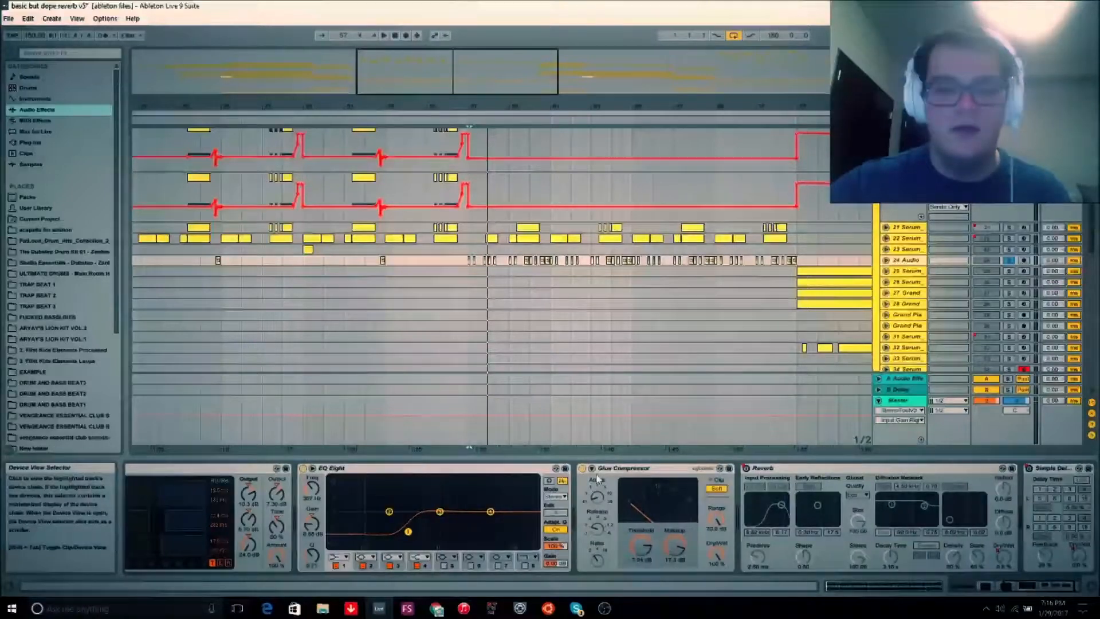
click(1036, 586)
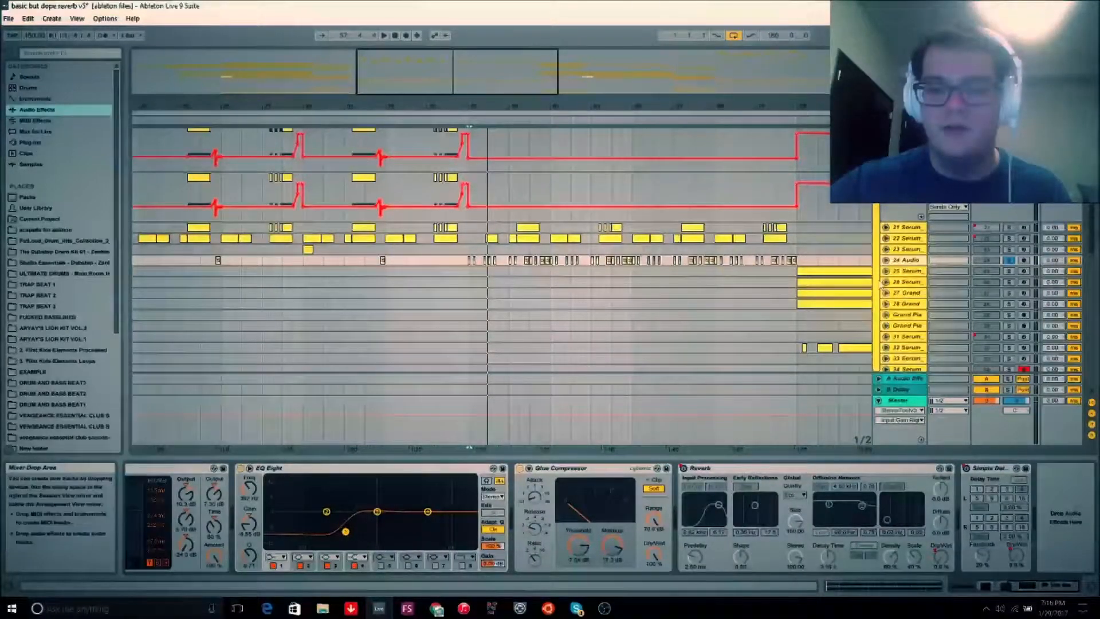
Step: Unfold track 24 to show its Simple Delay automation, and play the end of the chopped section
click(886, 261)
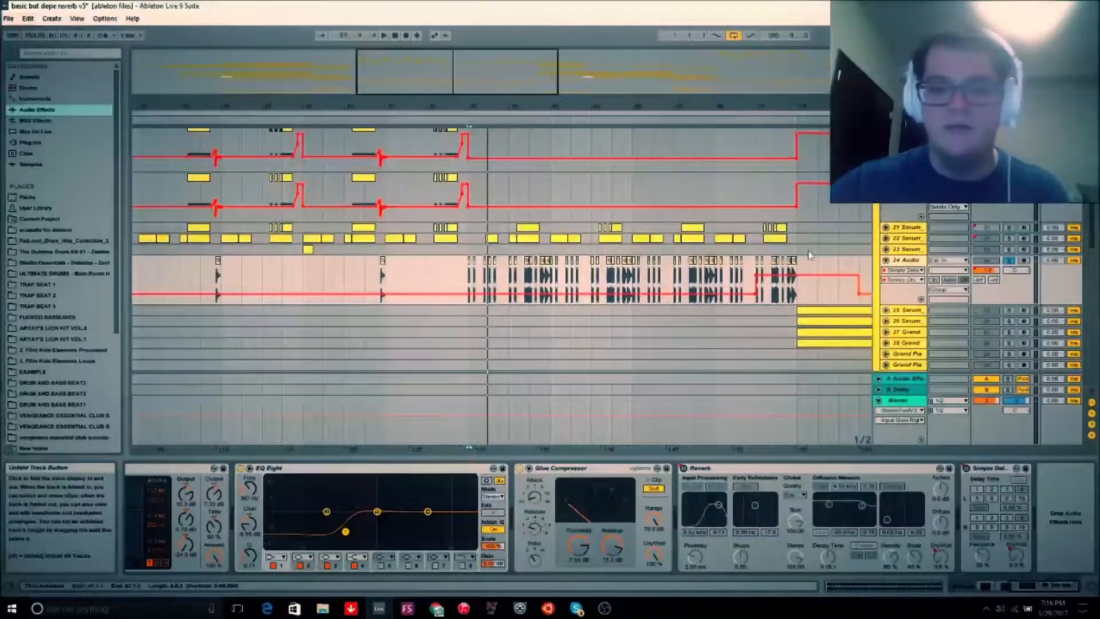
key(space)
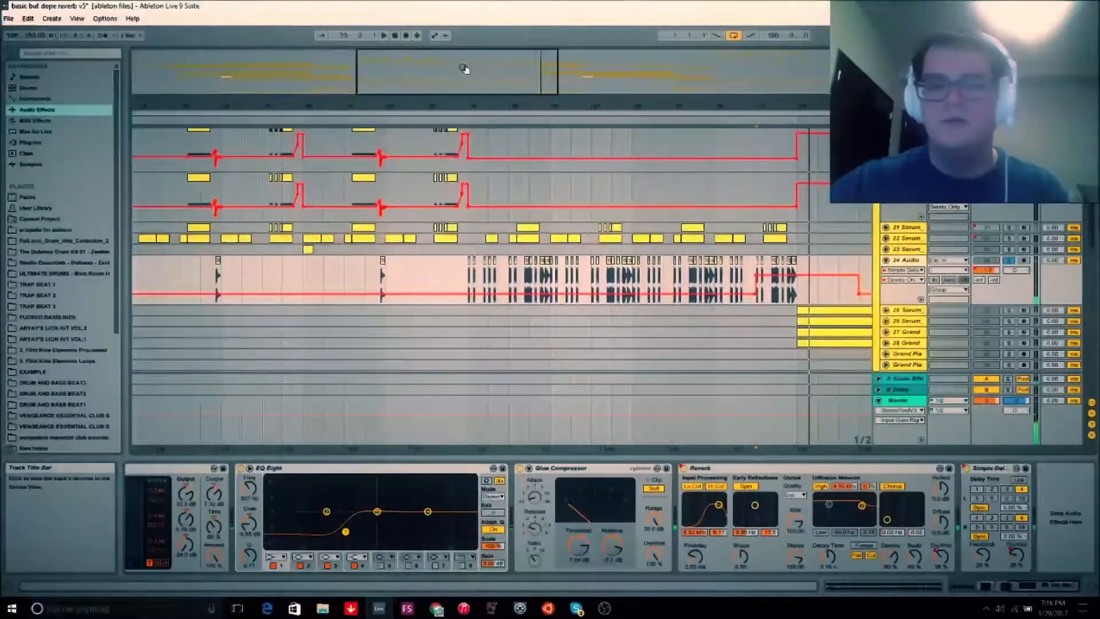
drag(464, 69, 598, 84)
Step: Fold tracks 24, 20 and 19 in the arrangement
scroll(468, 310, down, 3)
scroll(469, 310, up, 5)
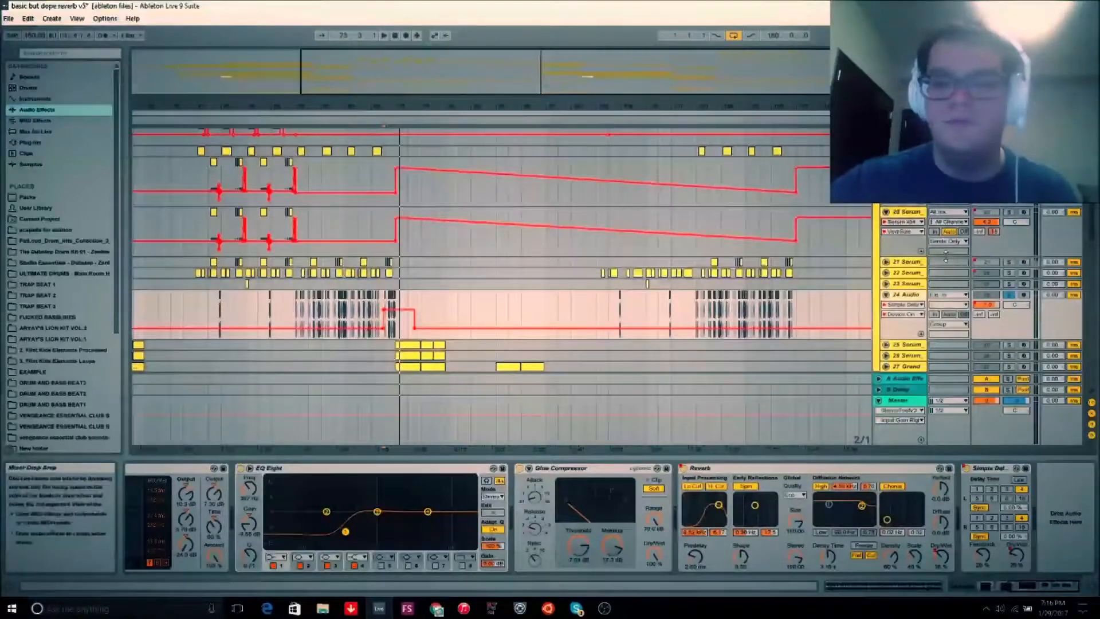
click(886, 295)
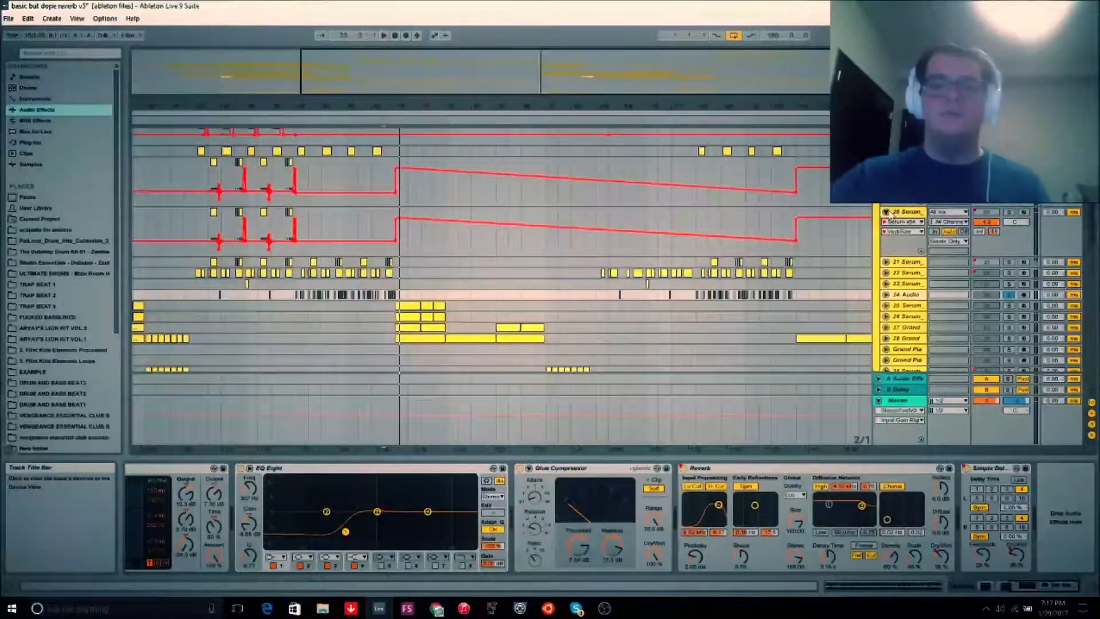
click(887, 212)
scroll(892, 230, up, 3)
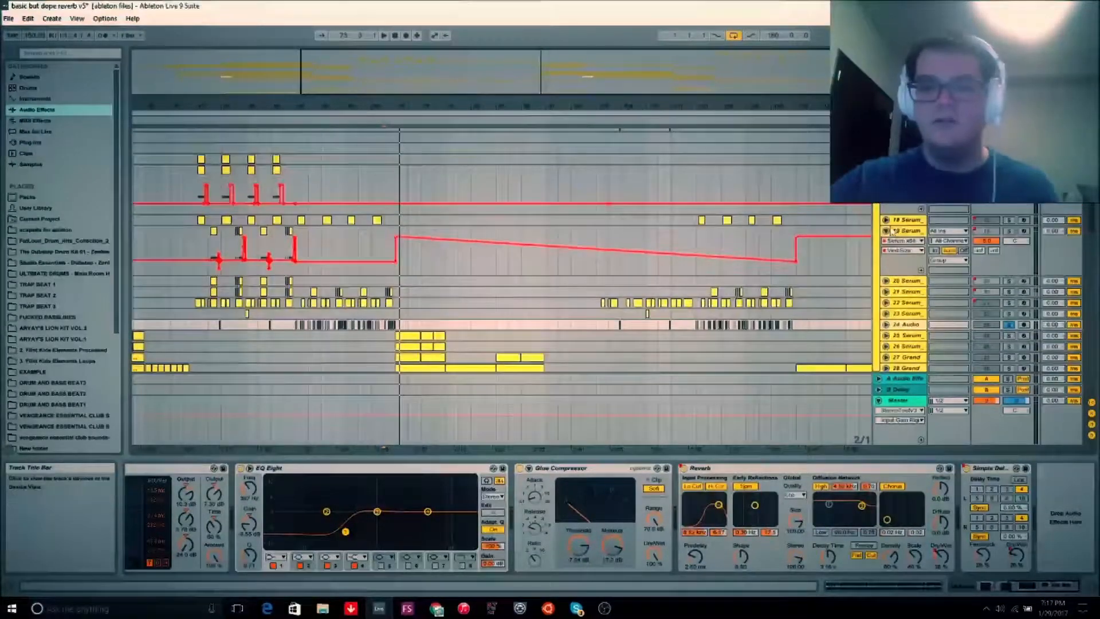
click(887, 230)
Step: Place the playback position at bar 105, unfold track 6, play the section, and examine the track's Serum settings
scroll(797, 300, up, 5)
scroll(797, 300, up, 3)
scroll(687, 313, down, 5)
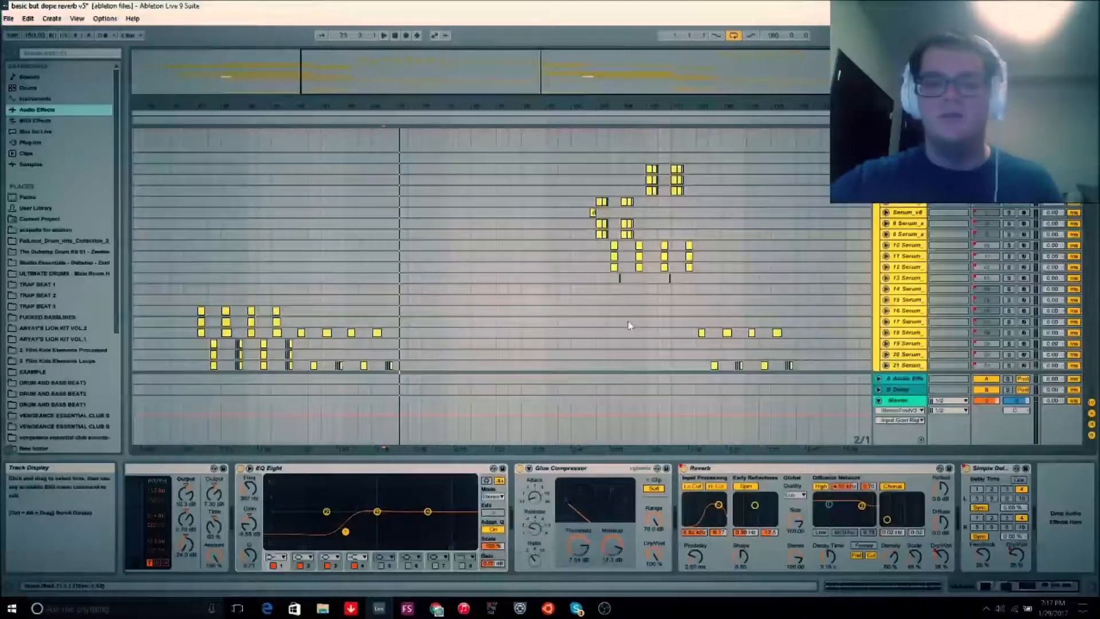
click(597, 250)
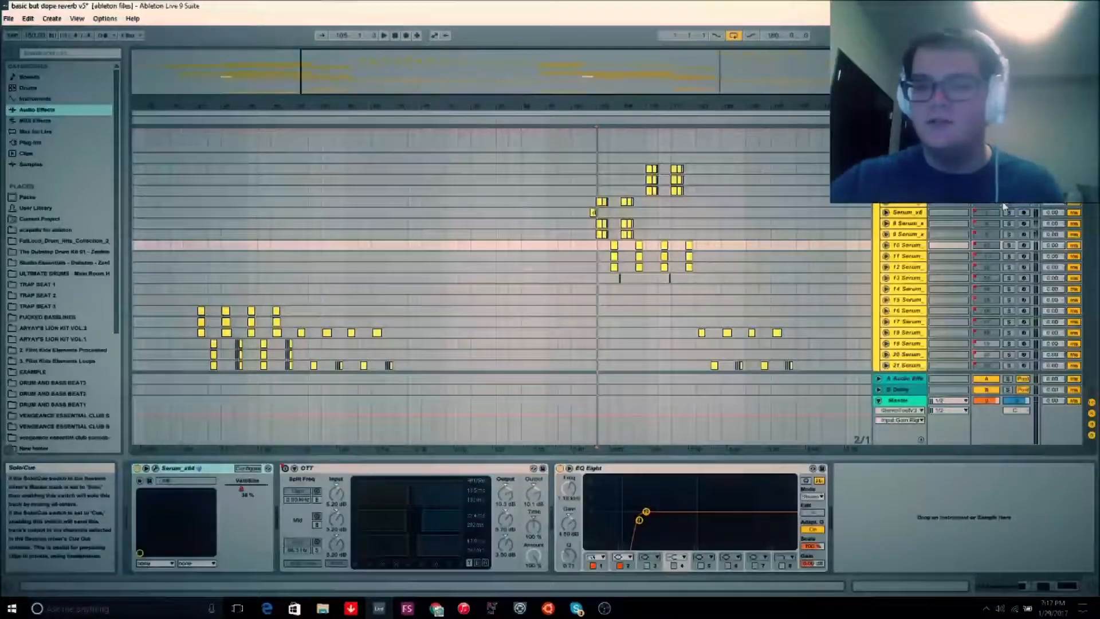
click(886, 202)
click(907, 202)
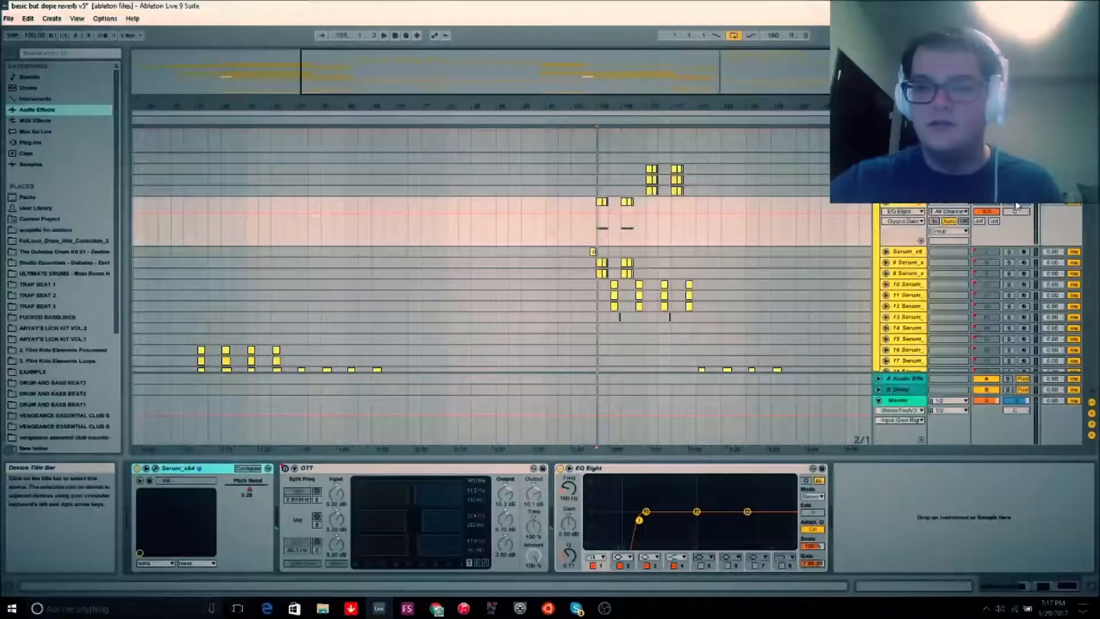
key(space)
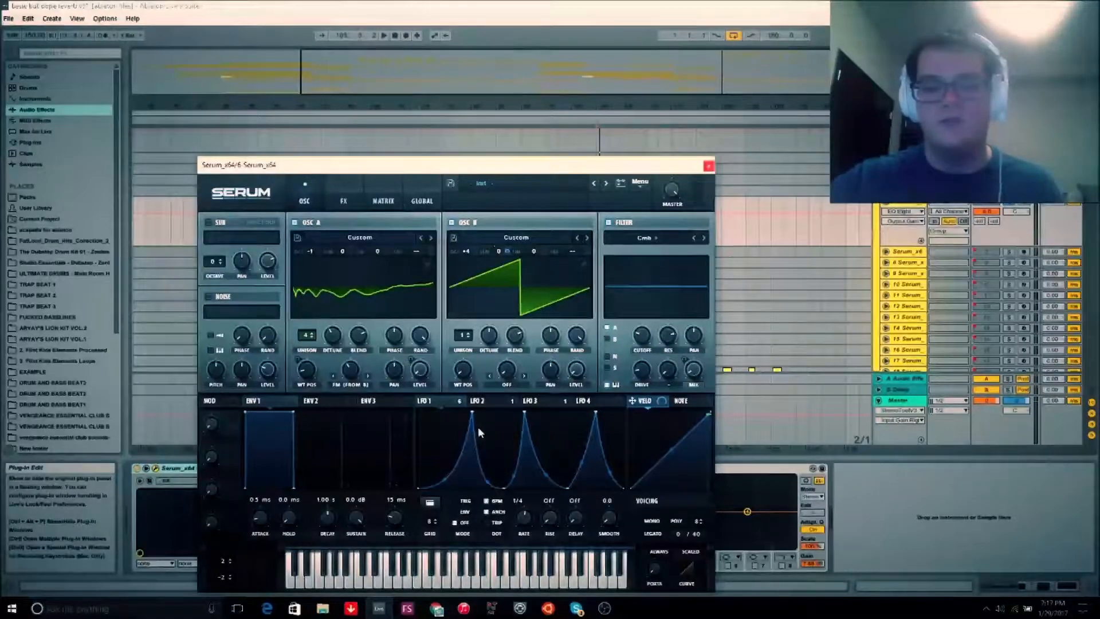
click(709, 166)
Step: Display track 6's Mixer Speaker On automation around bar 105, and play that section
drag(660, 87, 931, 245)
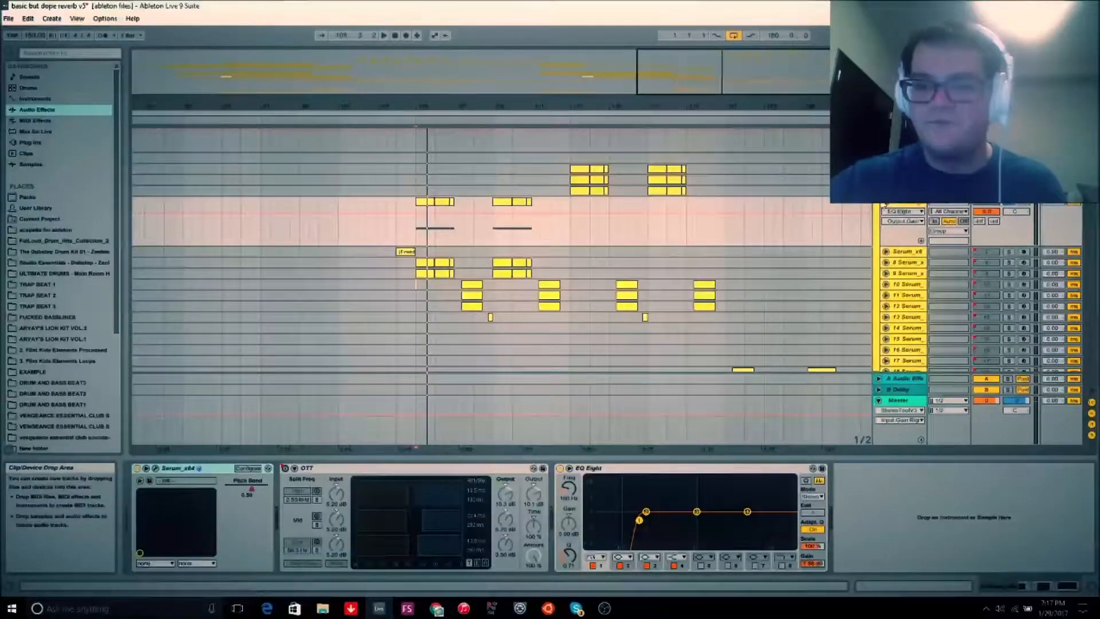
click(904, 212)
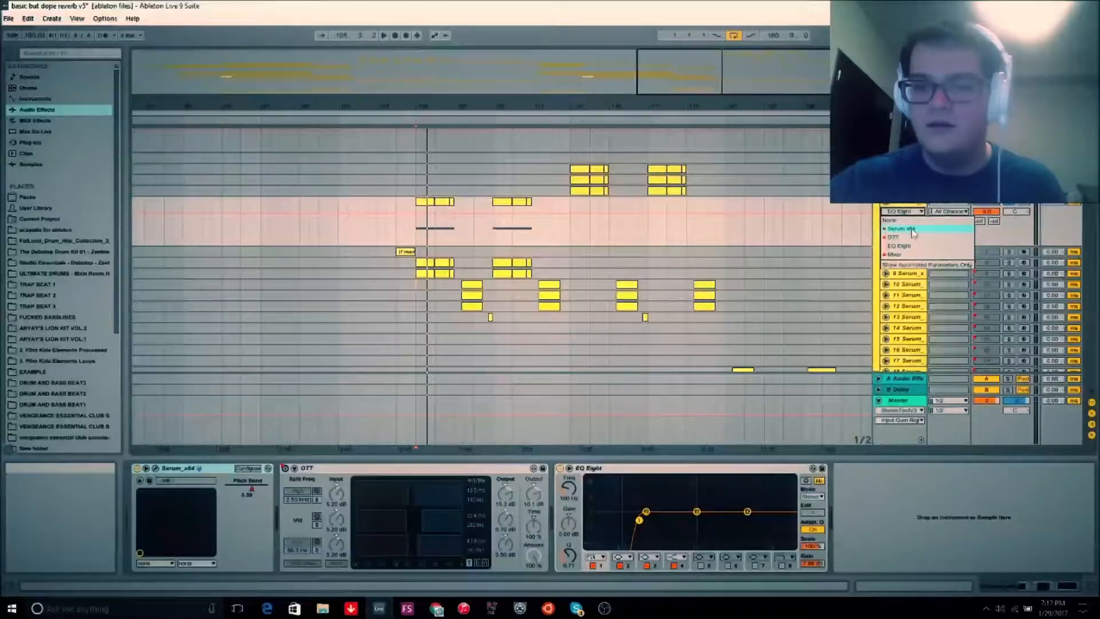
click(905, 256)
drag(669, 65, 707, 67)
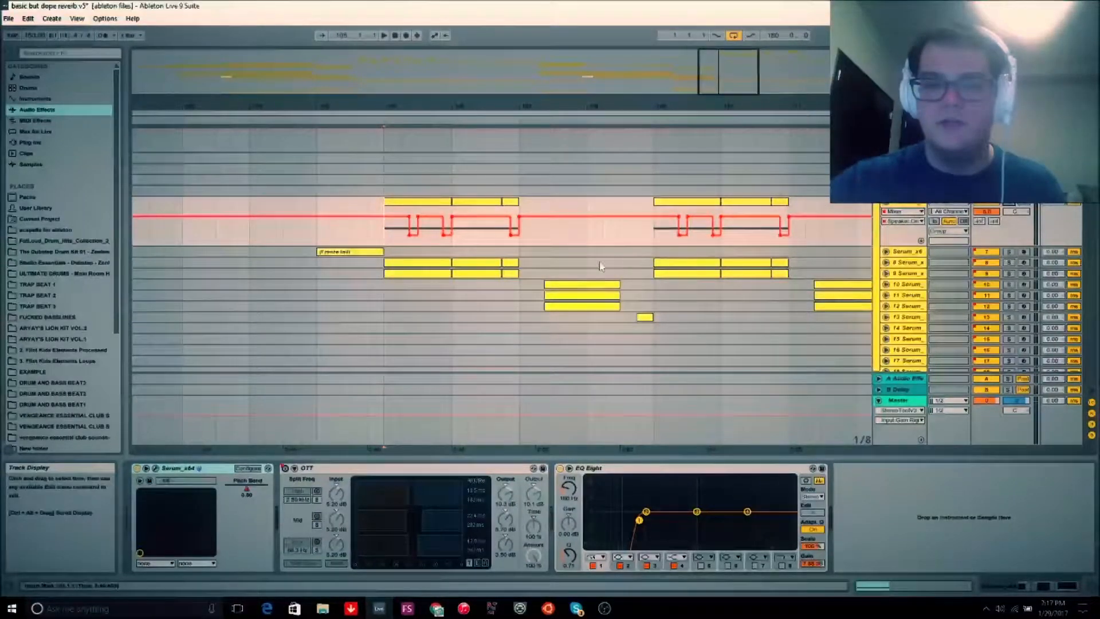
key(space)
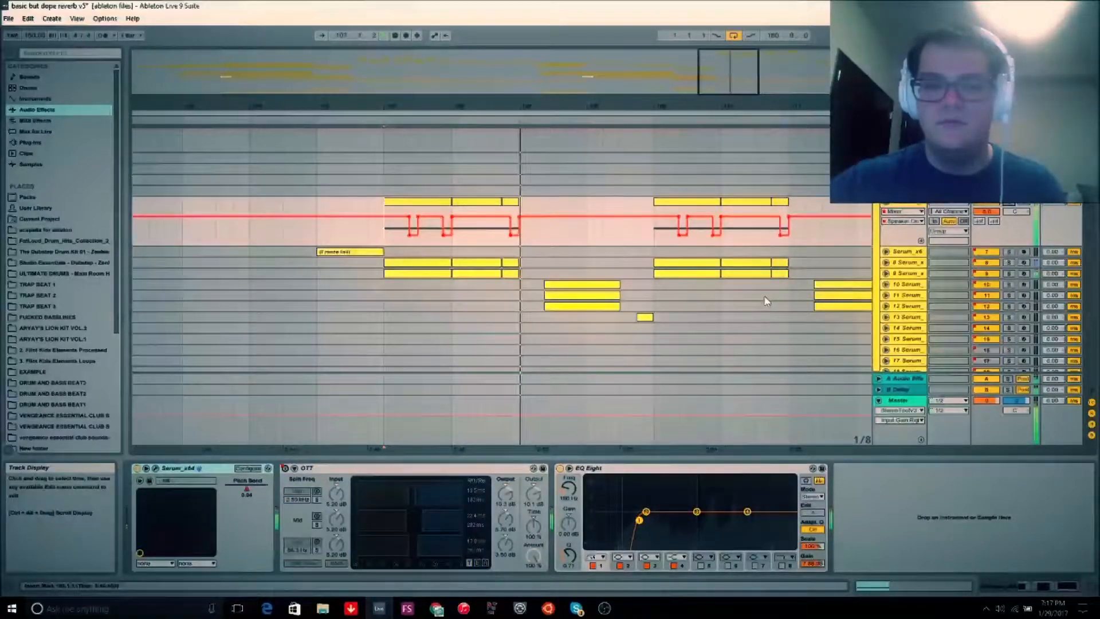
Step: Highlight the Speaker On automation under track 6's first clip at bar 105, and clear the selection
drag(720, 69, 706, 90)
drag(404, 216, 440, 217)
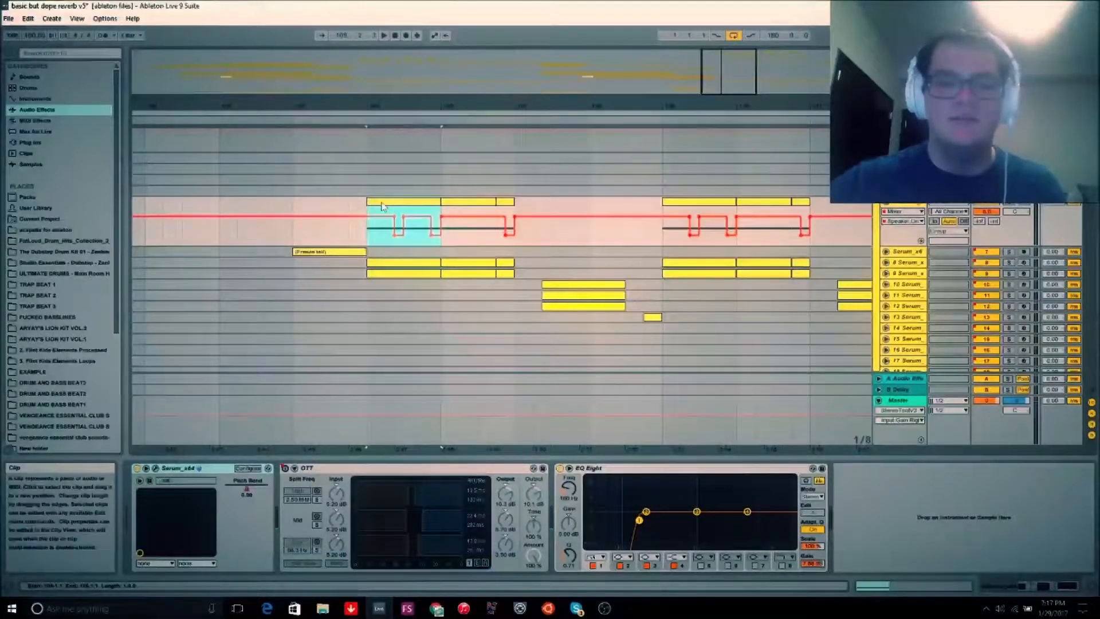
click(448, 247)
Step: Select the clip at bar 113, open track 3's Serum synth in a movable window, and play the section
drag(709, 74, 706, 42)
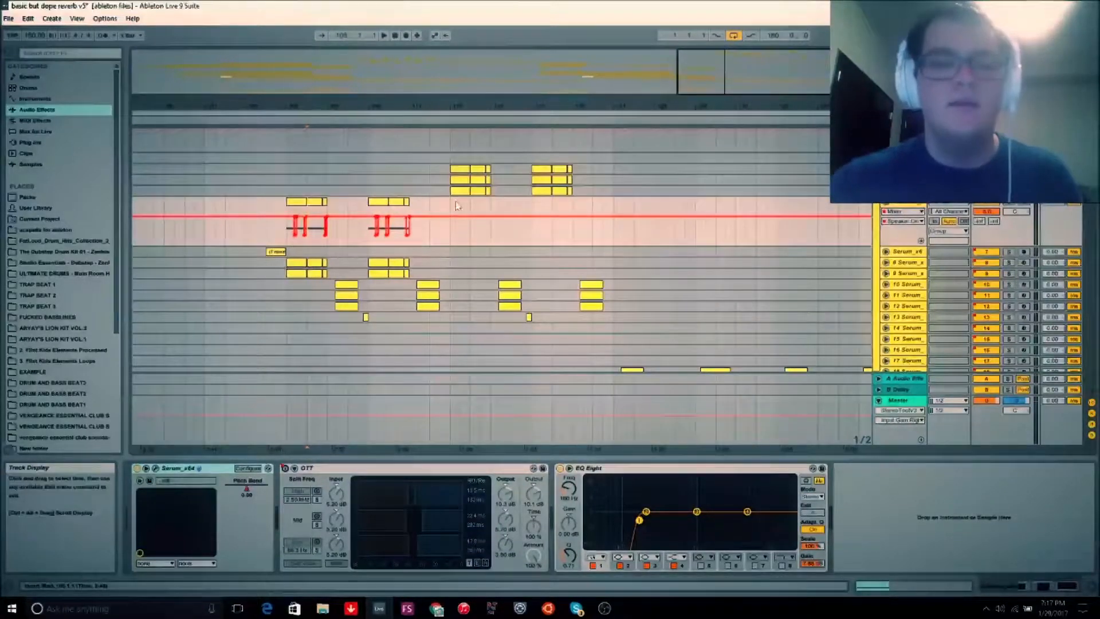
click(565, 191)
click(906, 191)
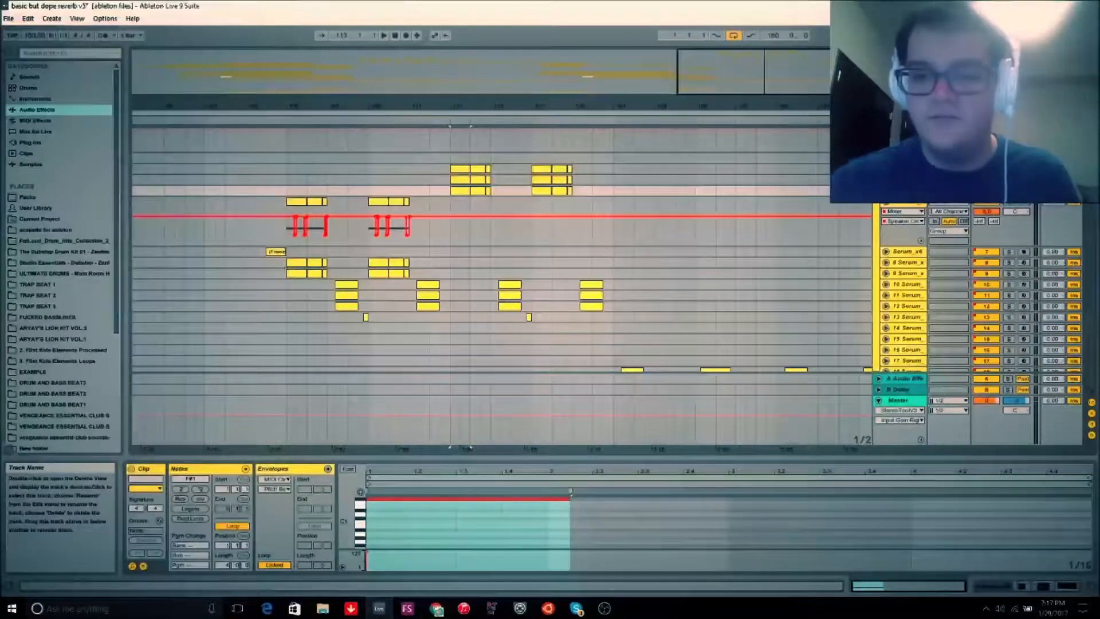
double_click(906, 169)
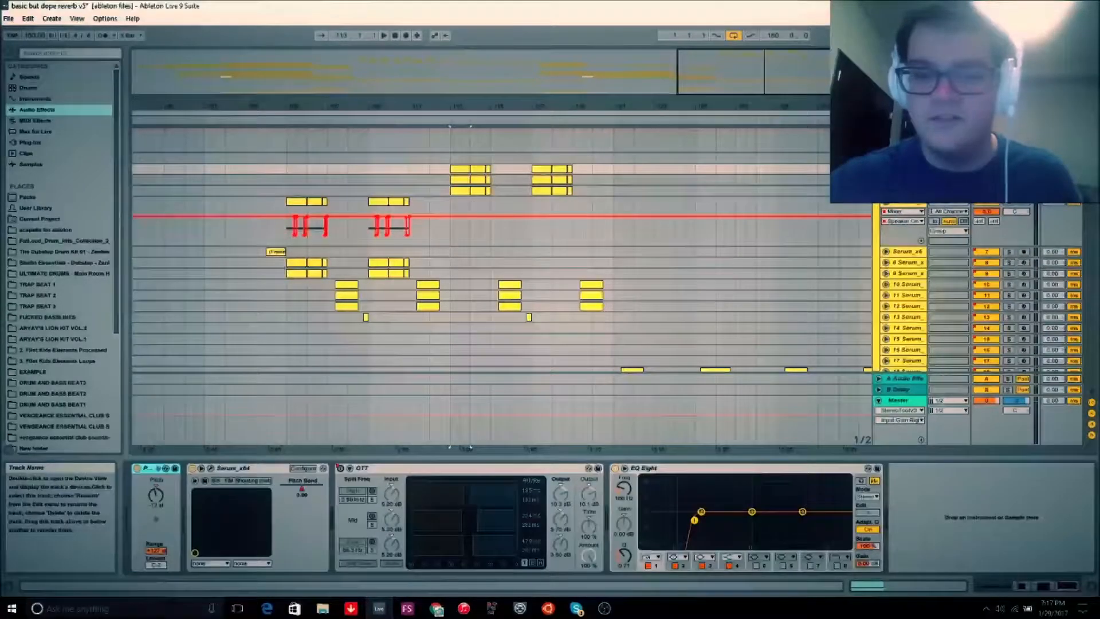
click(211, 469)
drag(499, 161, 257, 160)
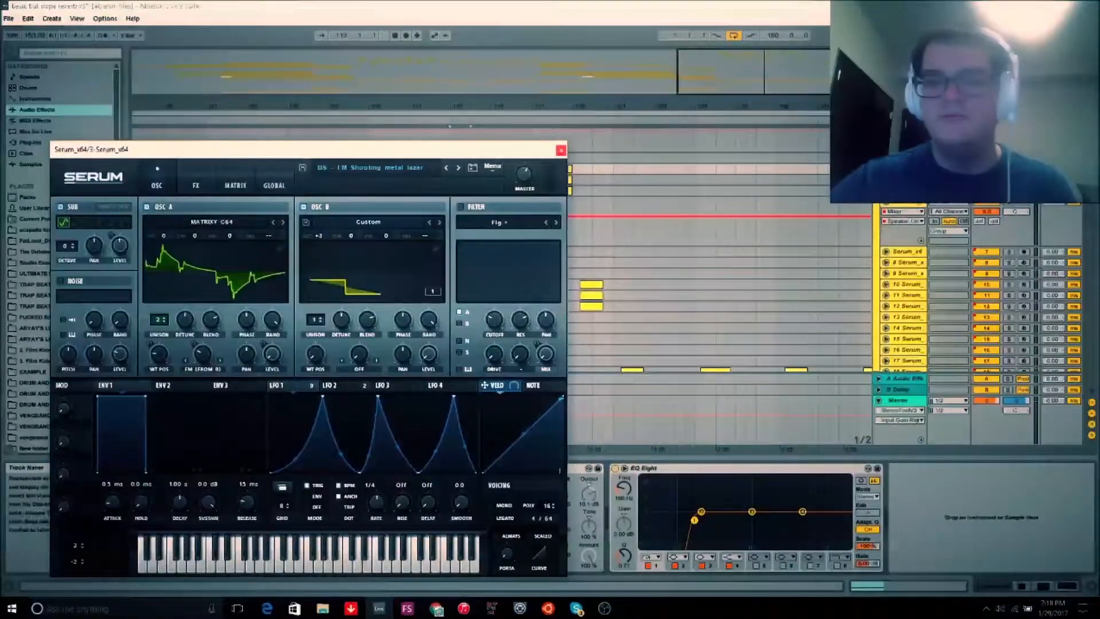
key(space)
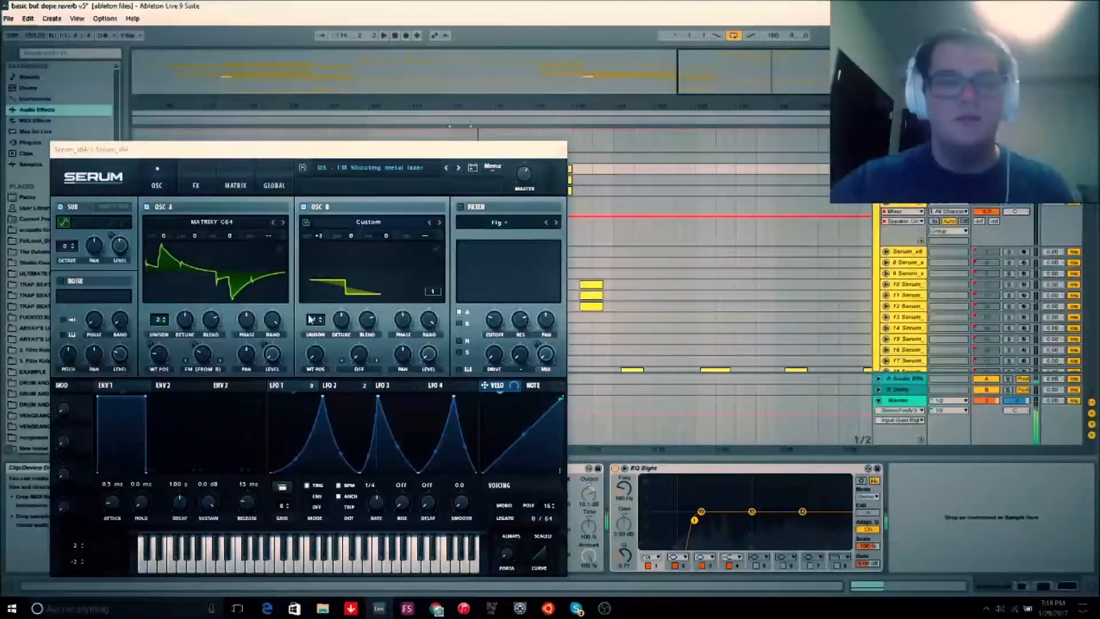
Step: Try Serum's oscillator A at -1 octave and the filter switched on during playback, restoring each setting
drag(164, 237, 165, 259)
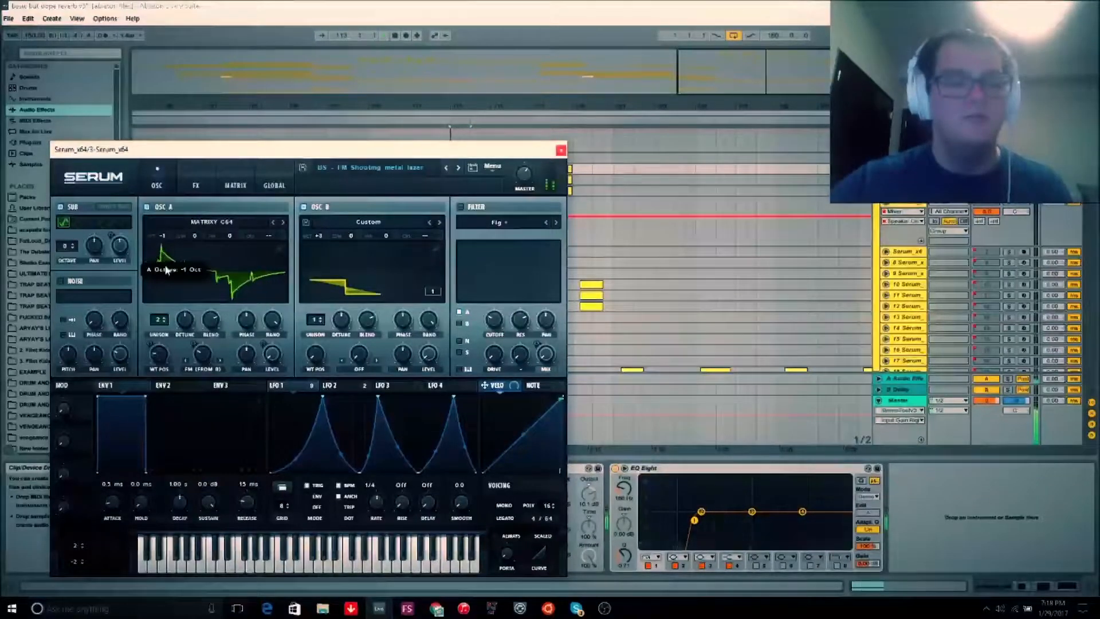
drag(164, 270, 167, 252)
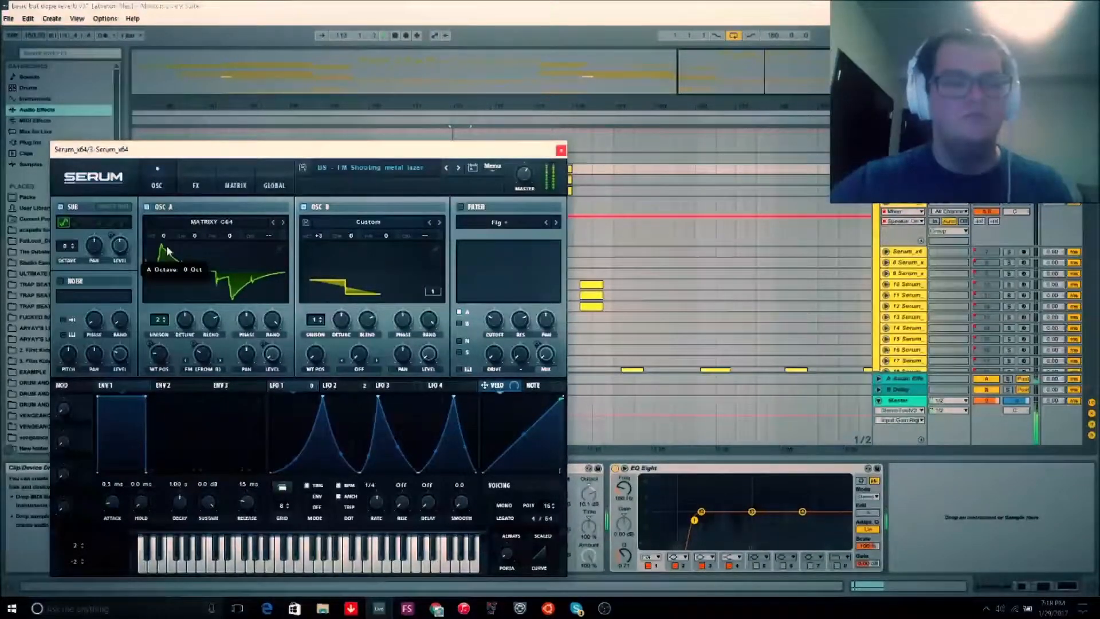
click(461, 207)
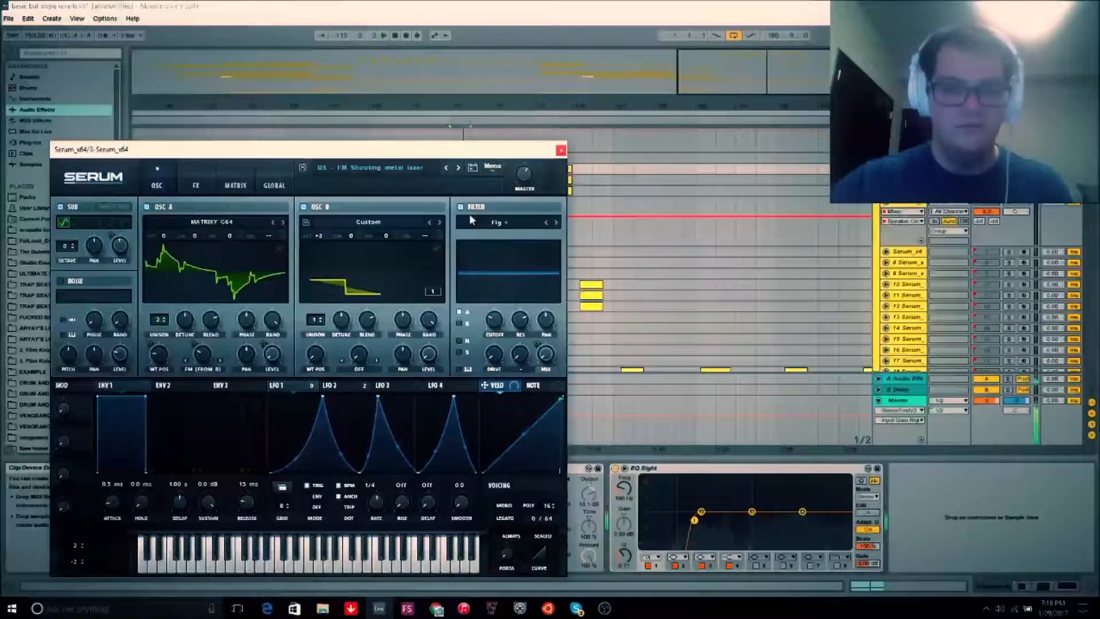
click(461, 208)
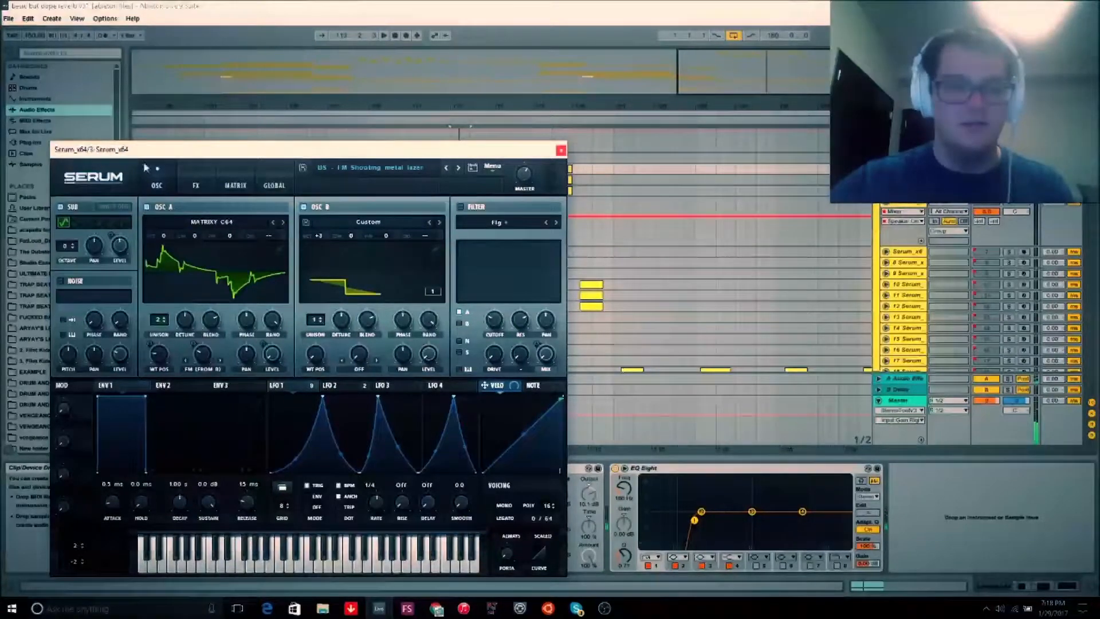
Step: Examine the Hyper/Dimension, Flanger, Phaser and Compressor effects in track 3's Serum, and return to the oscillator view
click(198, 187)
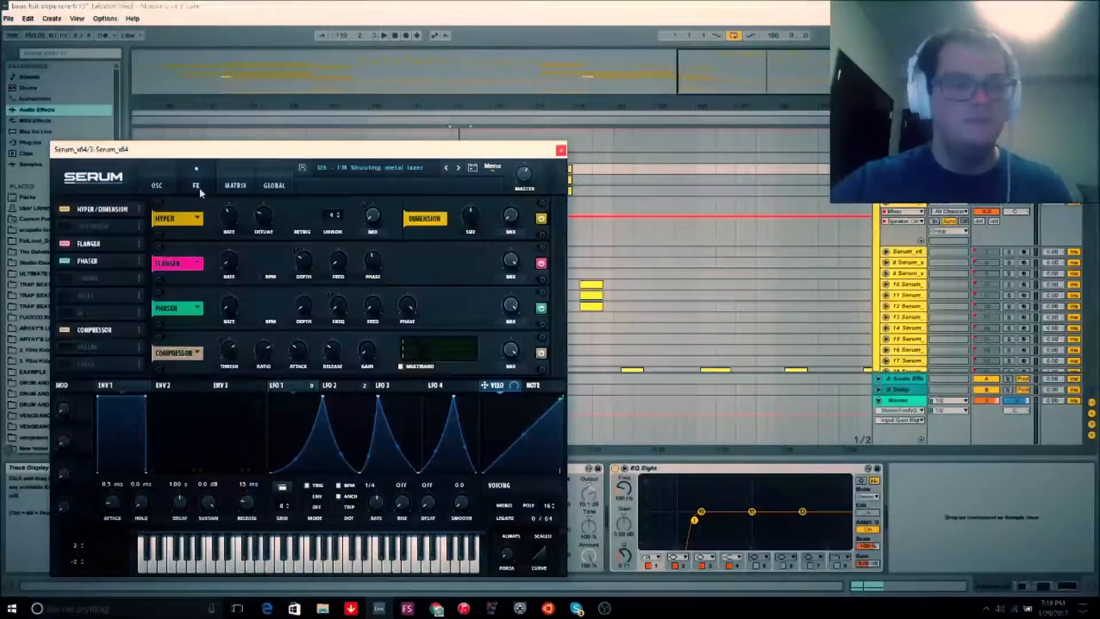
key(space)
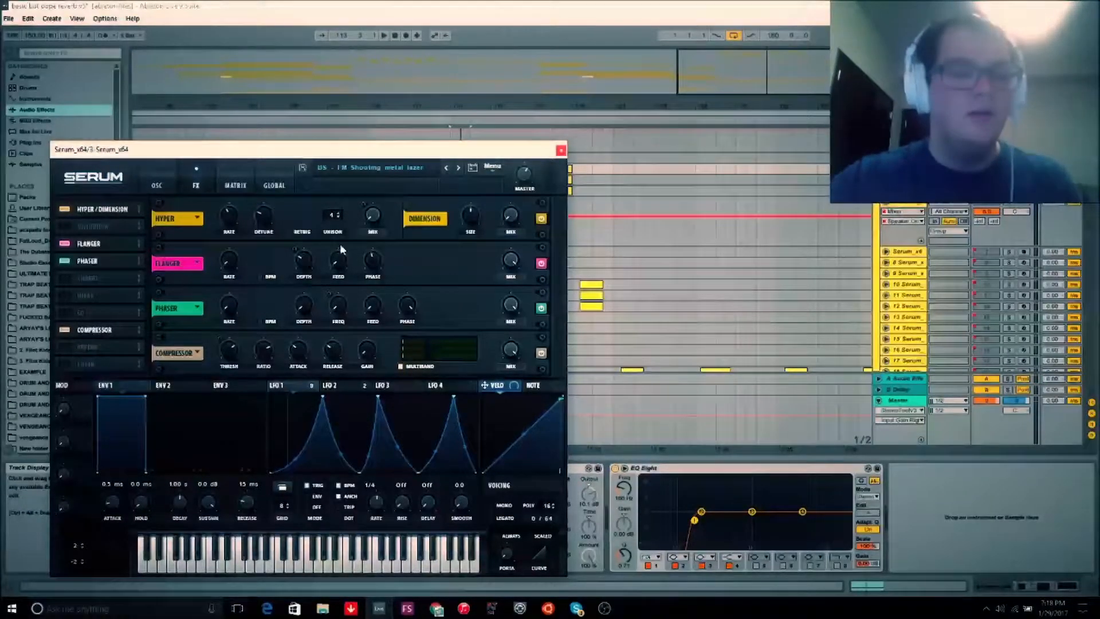
click(158, 186)
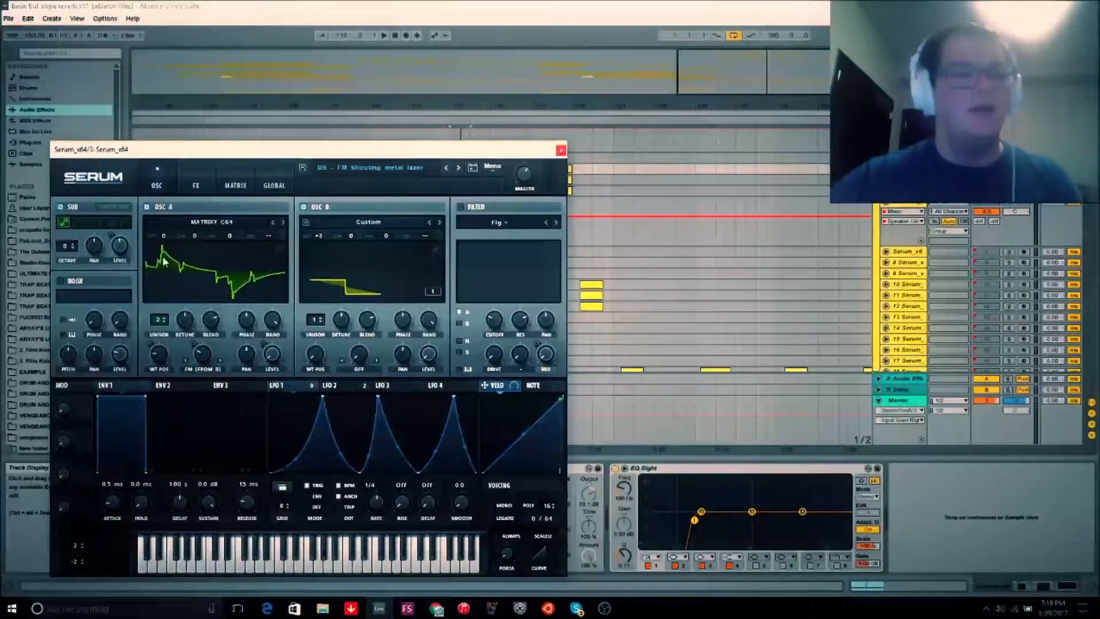
Step: Reposition the Serum window, toggle oscillator A's wavetable display back and forth, and switch oscillator B's to the flat waveform view
drag(258, 151, 381, 100)
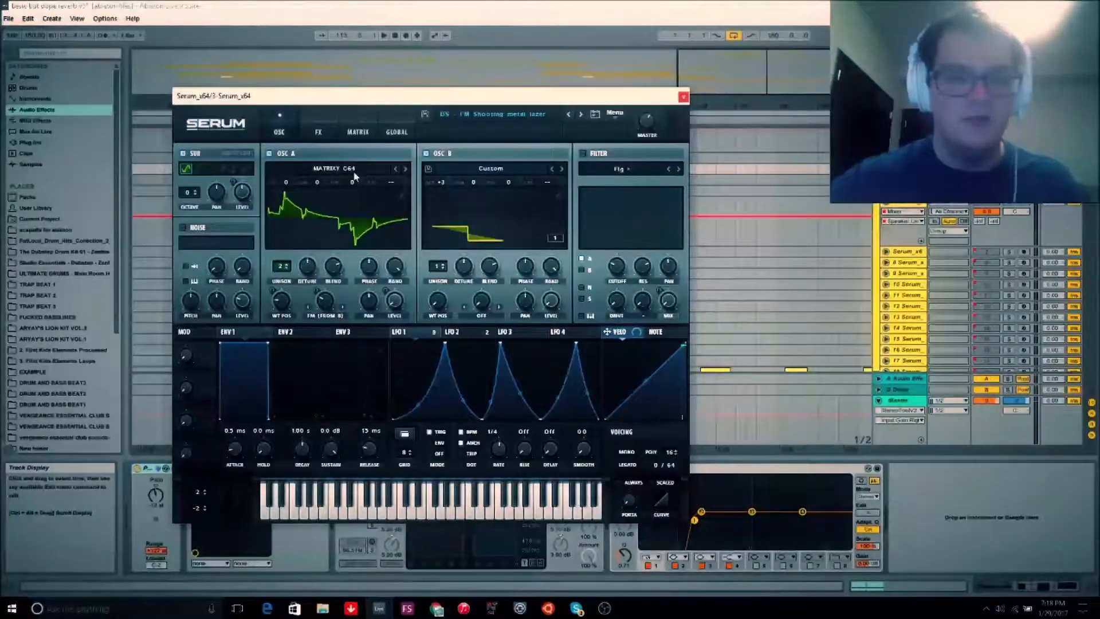
click(346, 229)
click(337, 226)
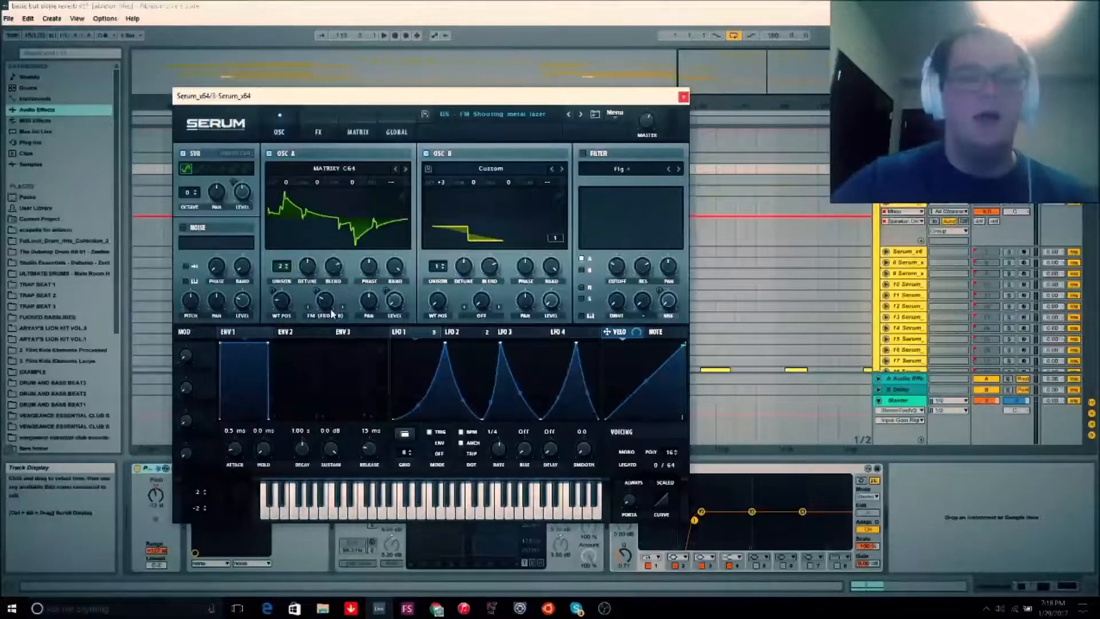
click(553, 220)
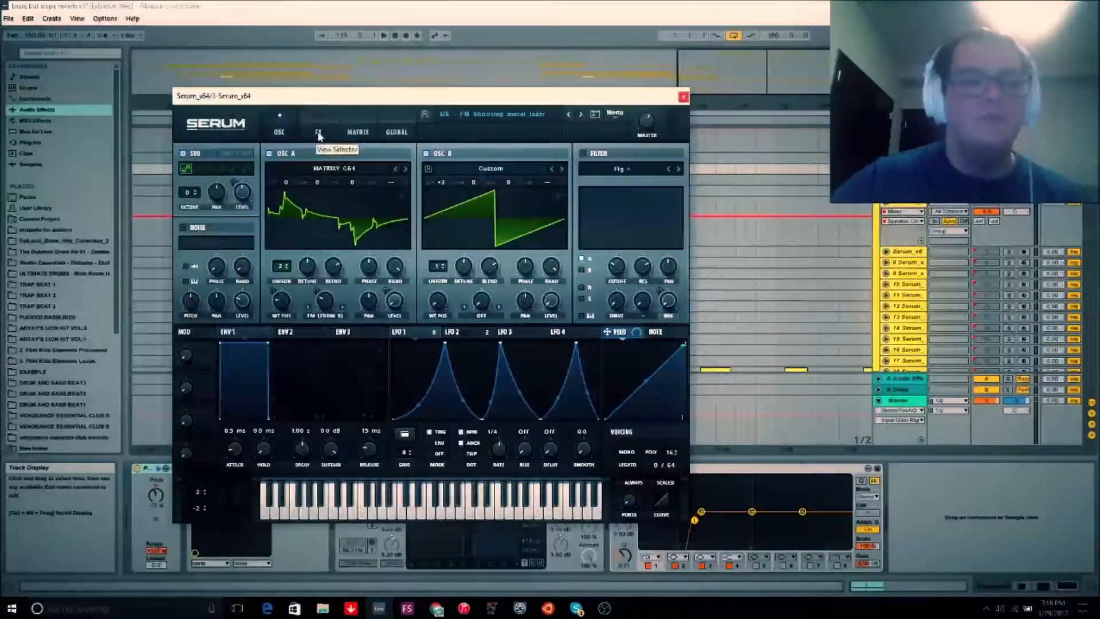
Step: Move track 3's Serum window aside, review its effects rack, play the section, and close the synth from the oscillator view
drag(388, 107, 255, 83)
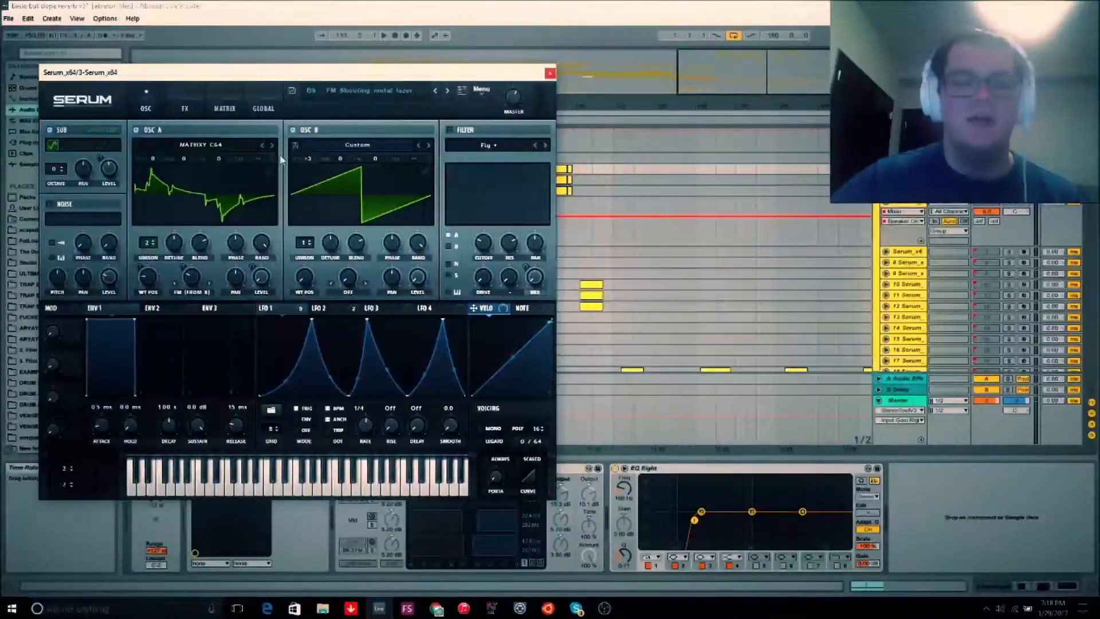
click(185, 109)
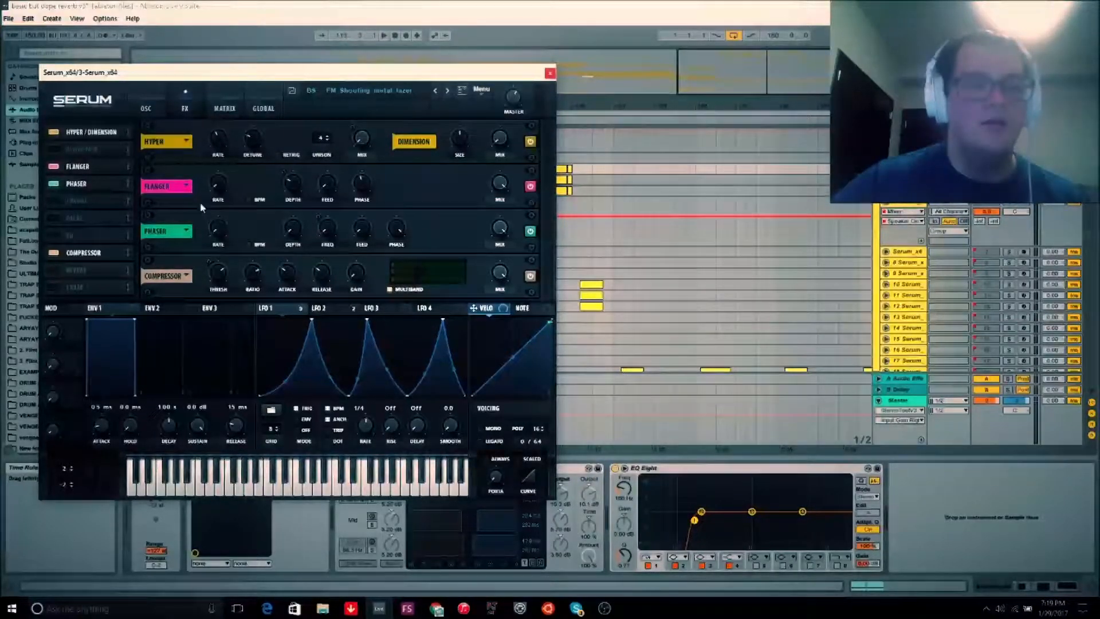
key(space)
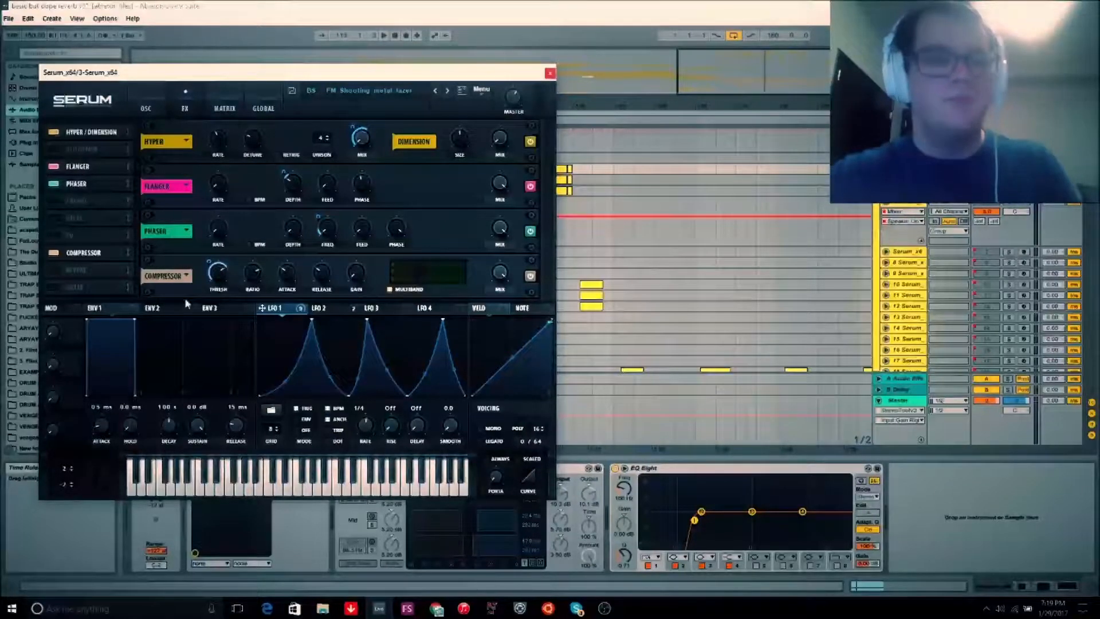
click(146, 108)
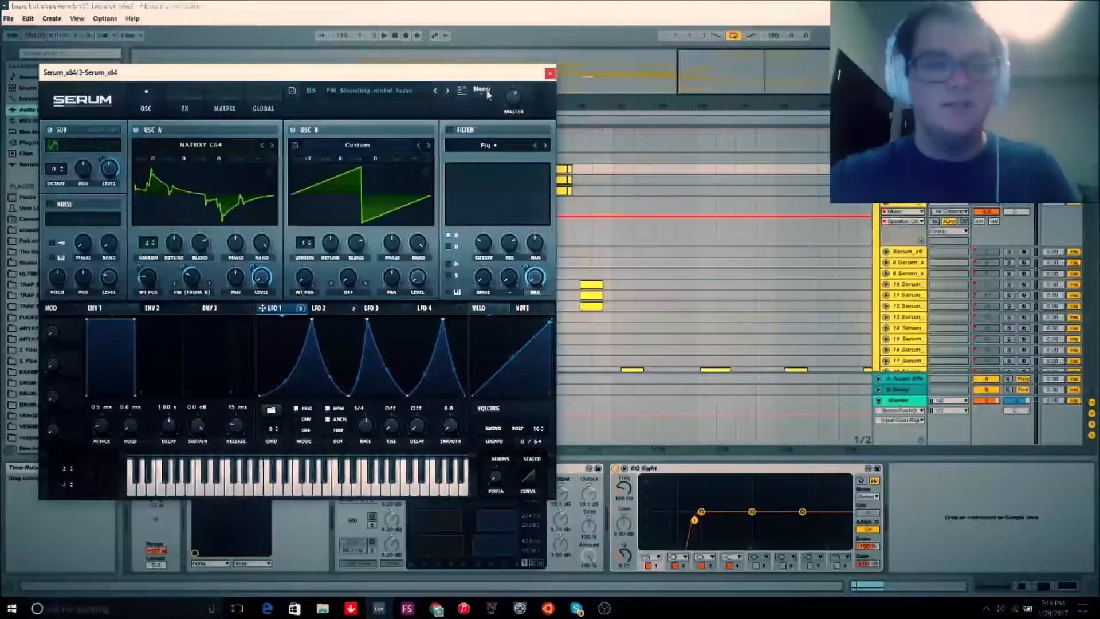
click(549, 74)
Step: Play the second drop's bass section from bar 105 and again from bar 113
scroll(443, 218, down, 2)
click(296, 180)
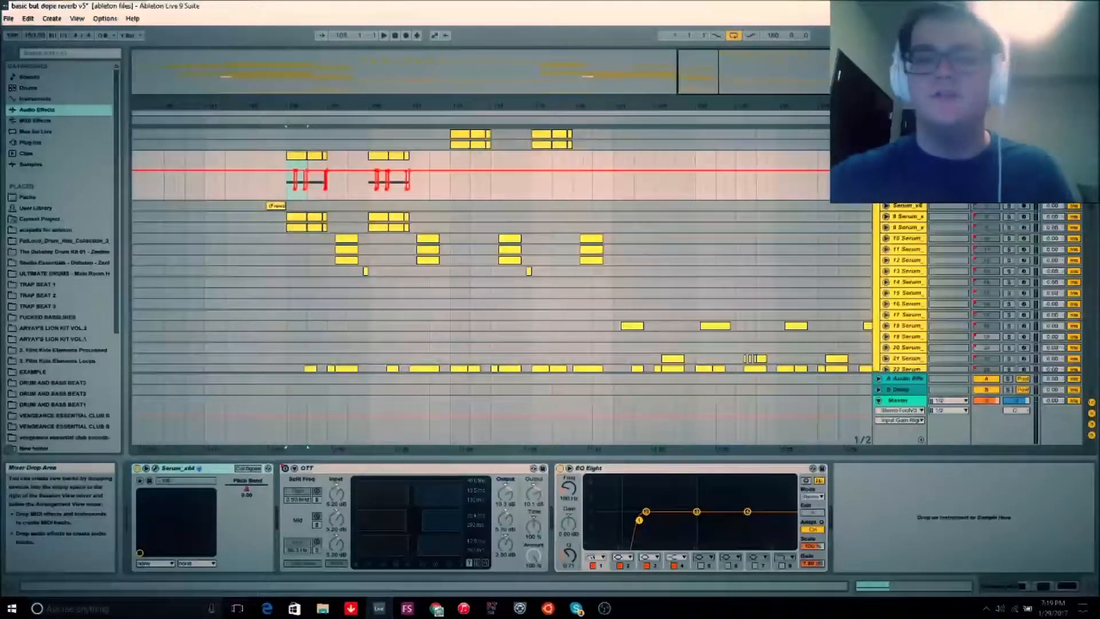
scroll(469, 246, up, 3)
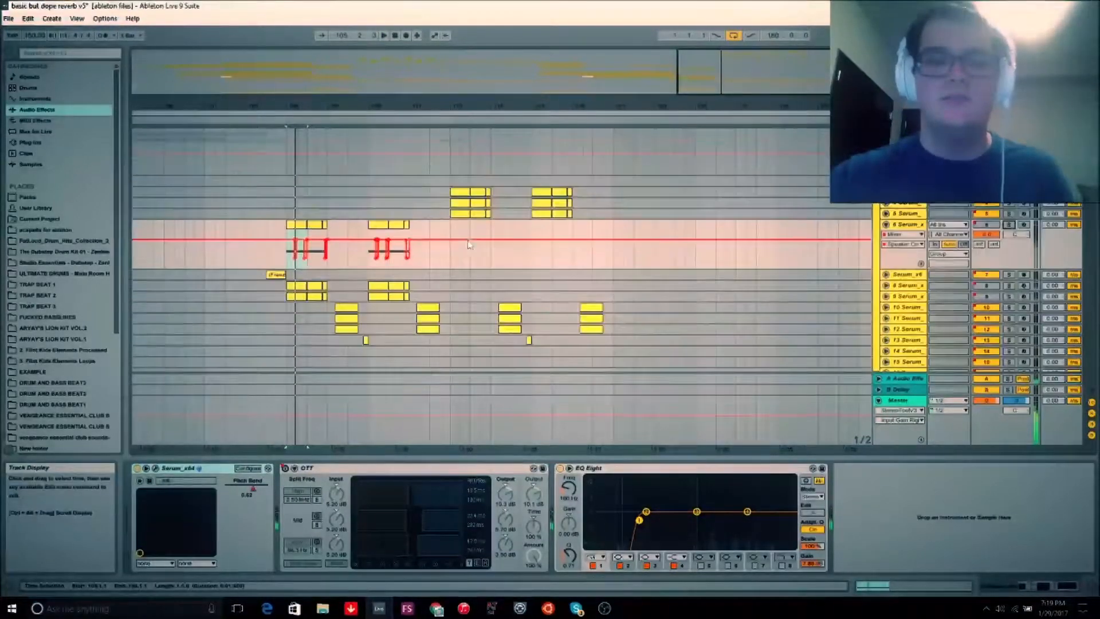
scroll(235, 275, down, 3)
scroll(329, 297, down, 2)
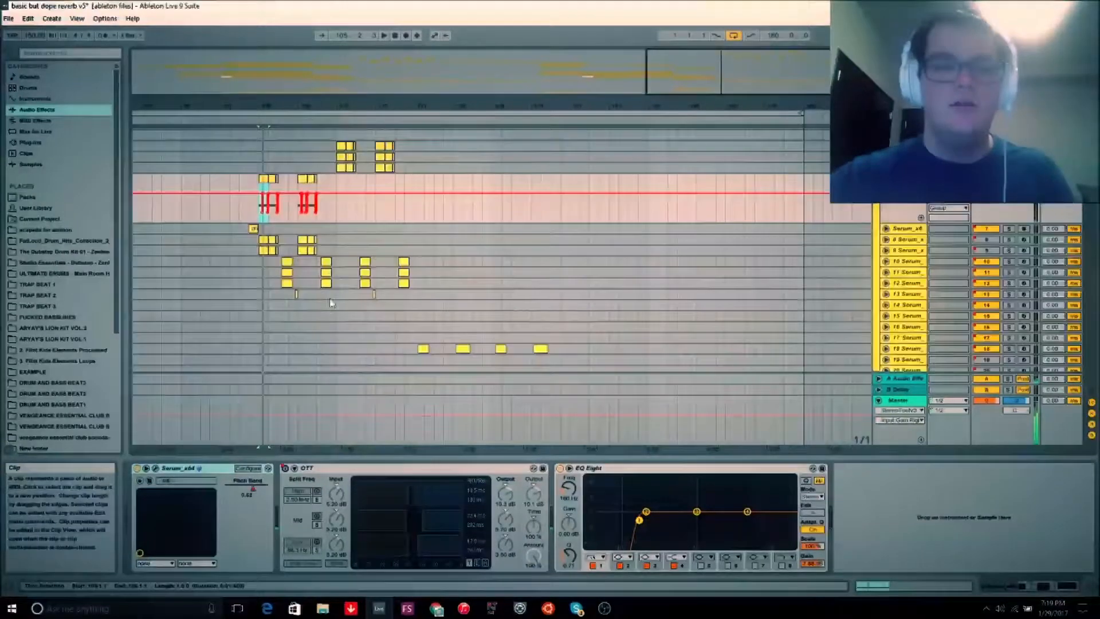
click(338, 222)
key(space)
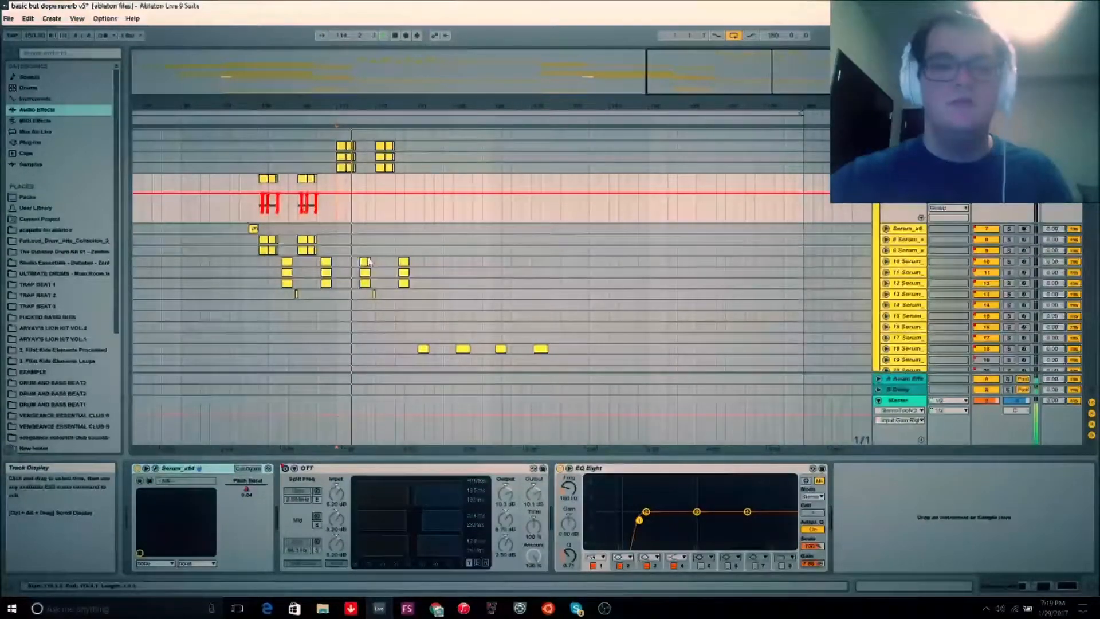
Step: Unfold track 4 and bring the sidechained compressors in its device chain into view
scroll(392, 338, down, 3)
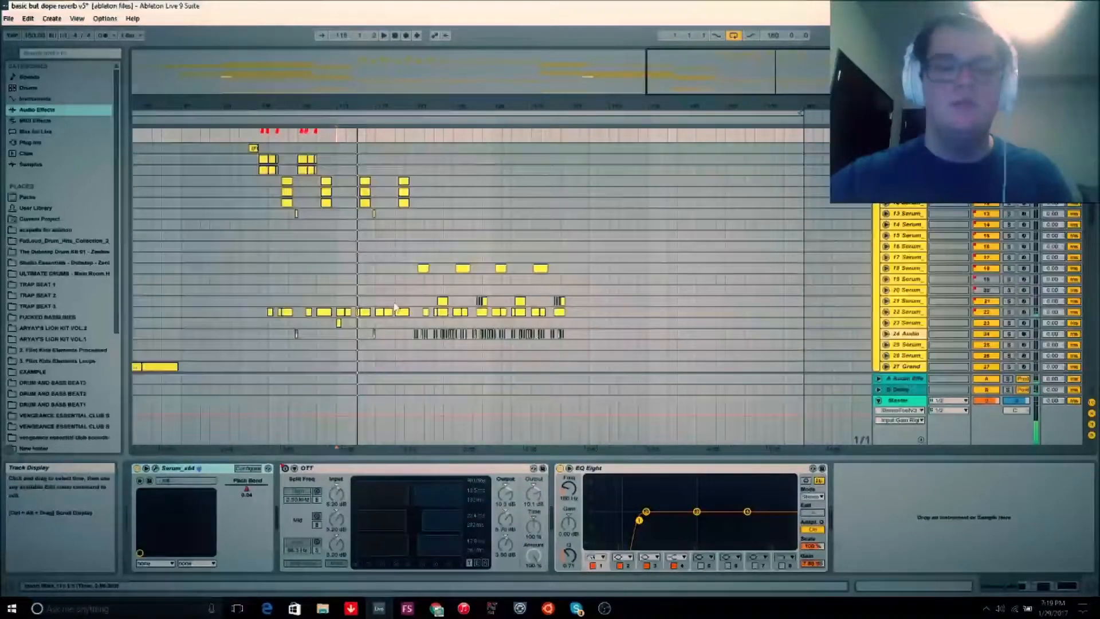
scroll(361, 315, down, 3)
scroll(363, 302, up, 8)
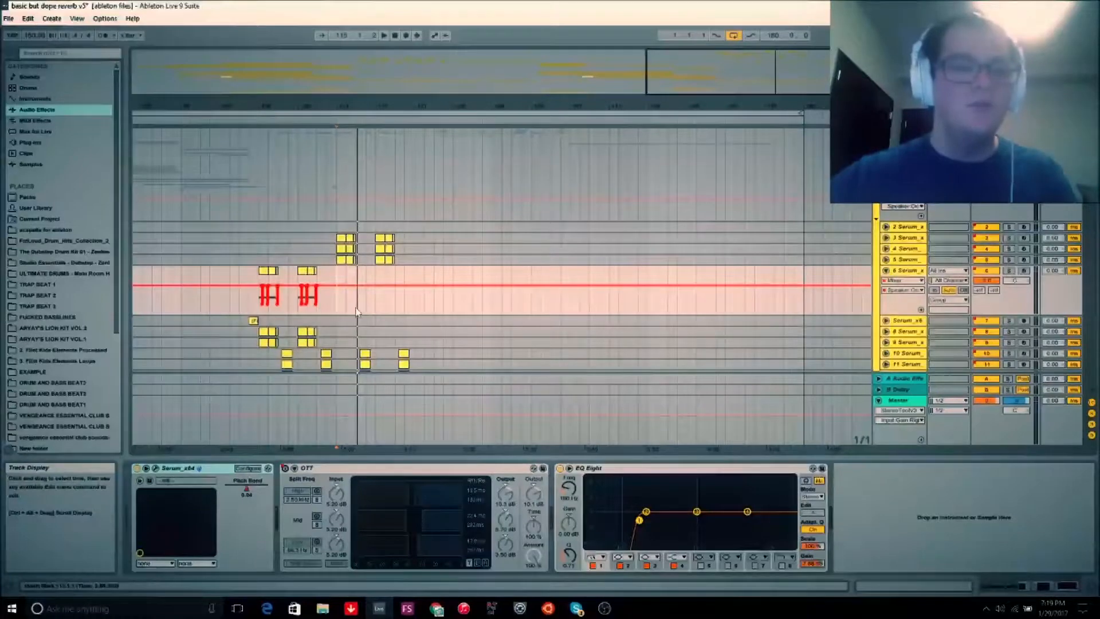
click(350, 304)
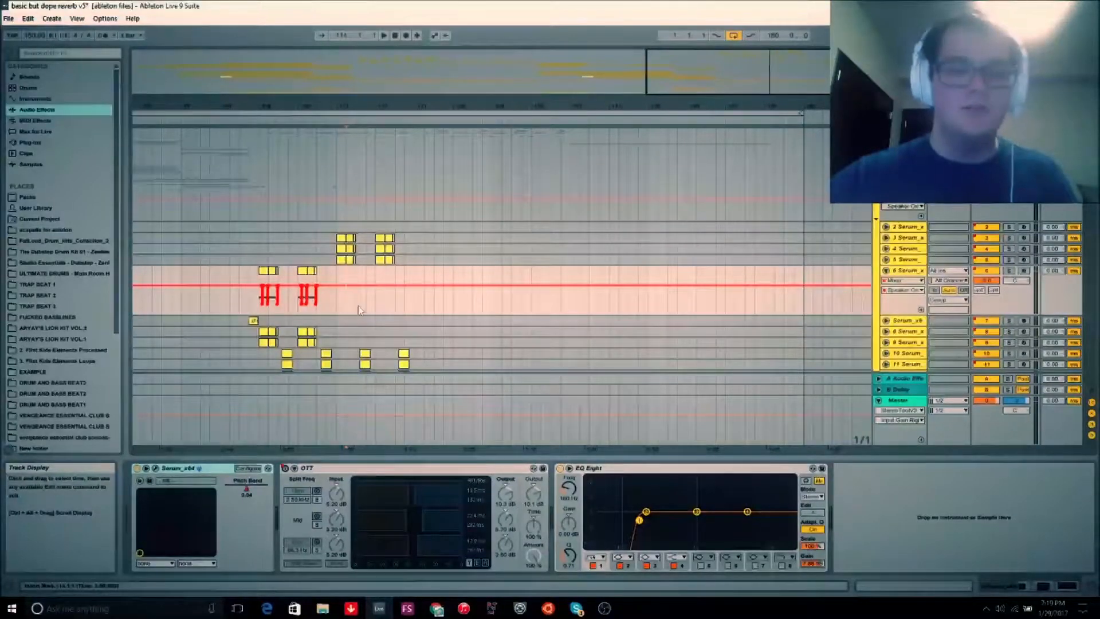
click(886, 249)
click(886, 249)
click(886, 250)
click(897, 251)
drag(998, 586, 1042, 584)
Step: Look over the lower bass and chopped audio tracks, and play the arrangement from bar 121
scroll(517, 276, down, 3)
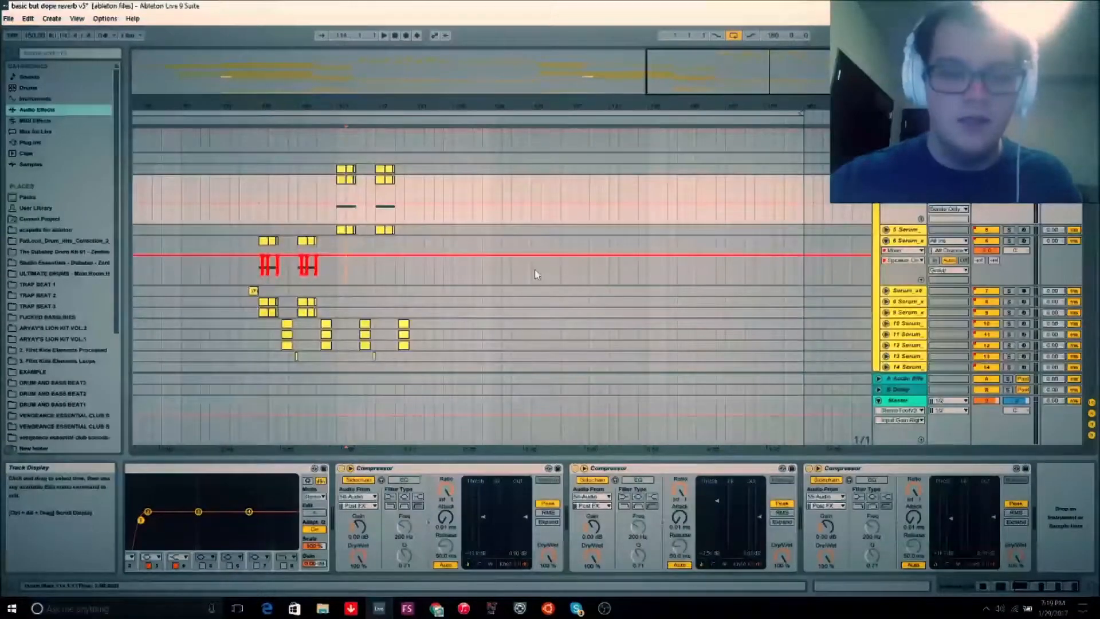
scroll(534, 270, down, 7)
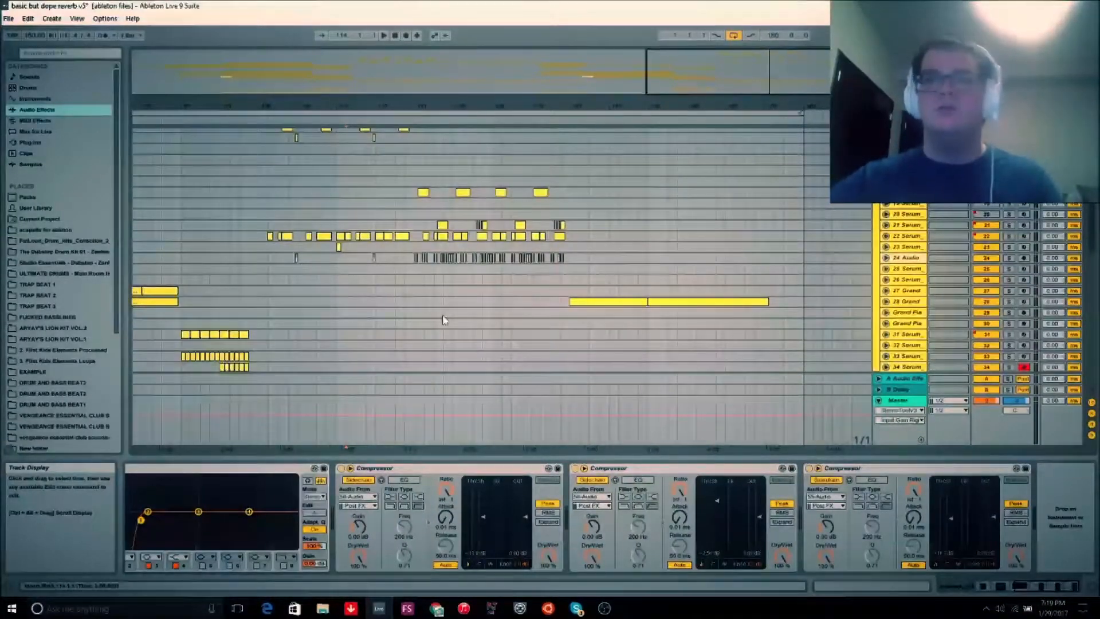
scroll(415, 287, up, 1)
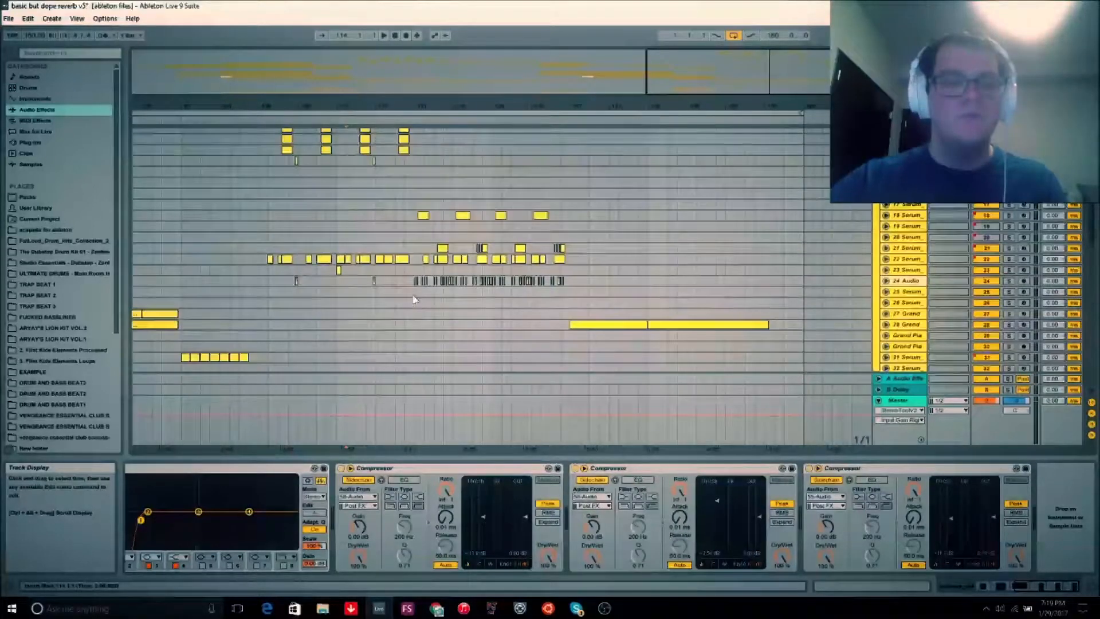
click(413, 293)
key(space)
Step: Zoom the arrangement out, play the Grand Piano clip at bar 17 on track 28, and open its notes
drag(421, 80, 421, 40)
scroll(326, 323, down, 5)
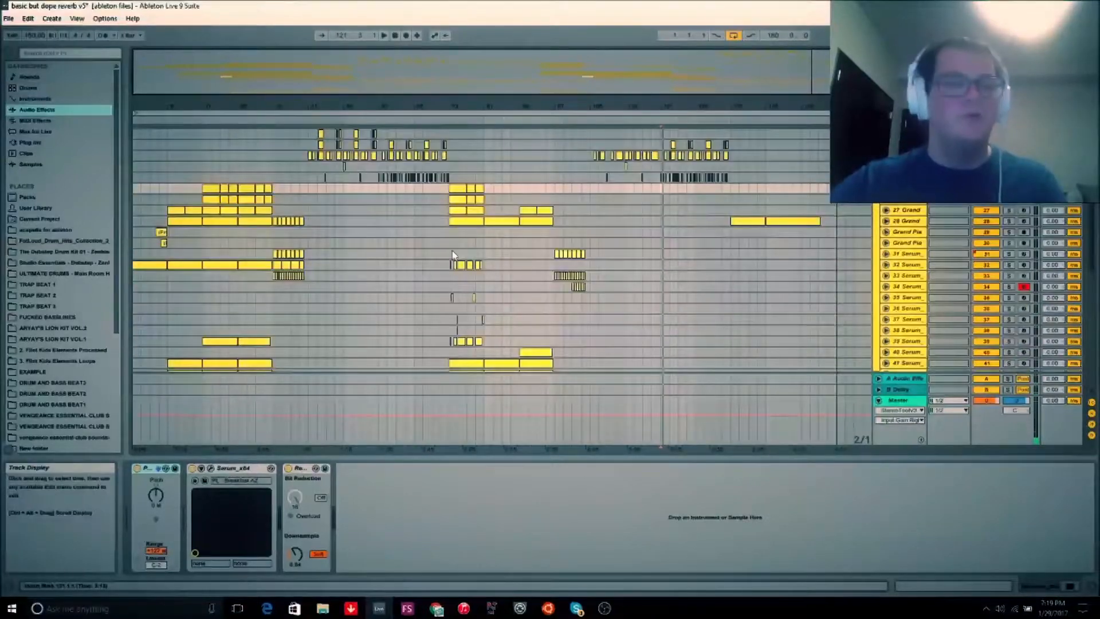
click(220, 222)
click(217, 222)
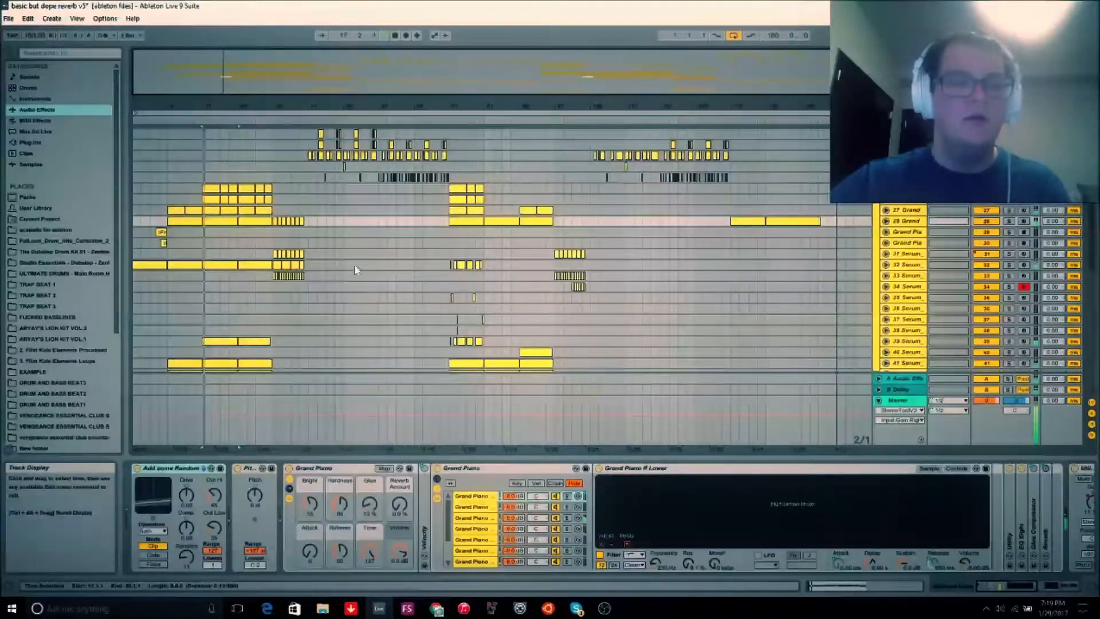
double_click(220, 223)
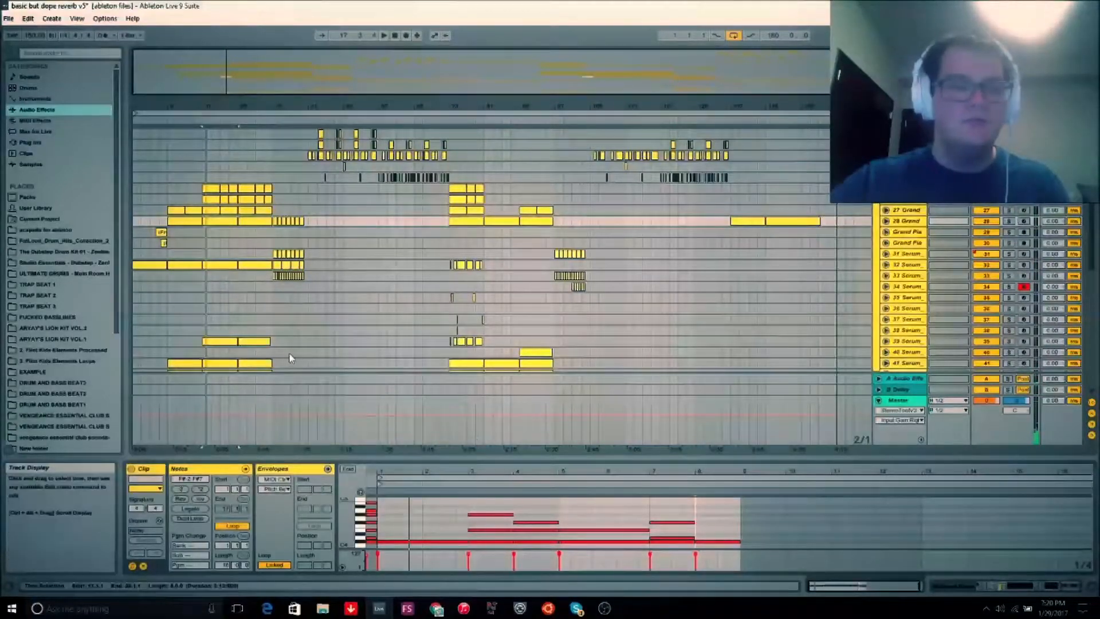
Step: Review the clips starting at bar 17 on tracks 25, 26 and 32, and look over the drum tracks
click(216, 200)
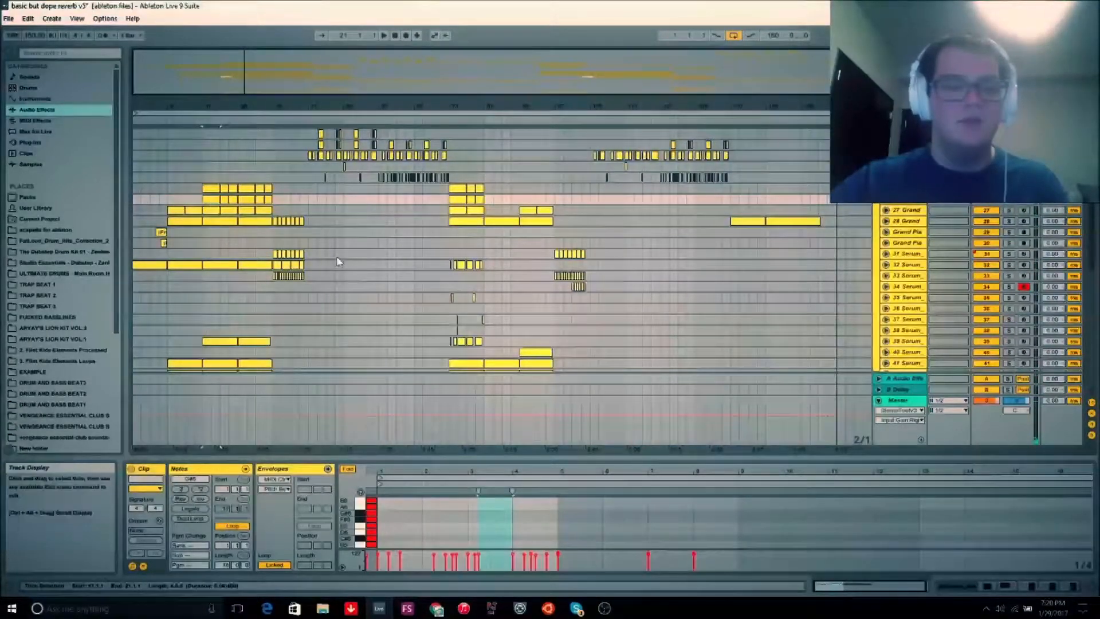
scroll(338, 267, down, 2)
scroll(337, 268, down, 4)
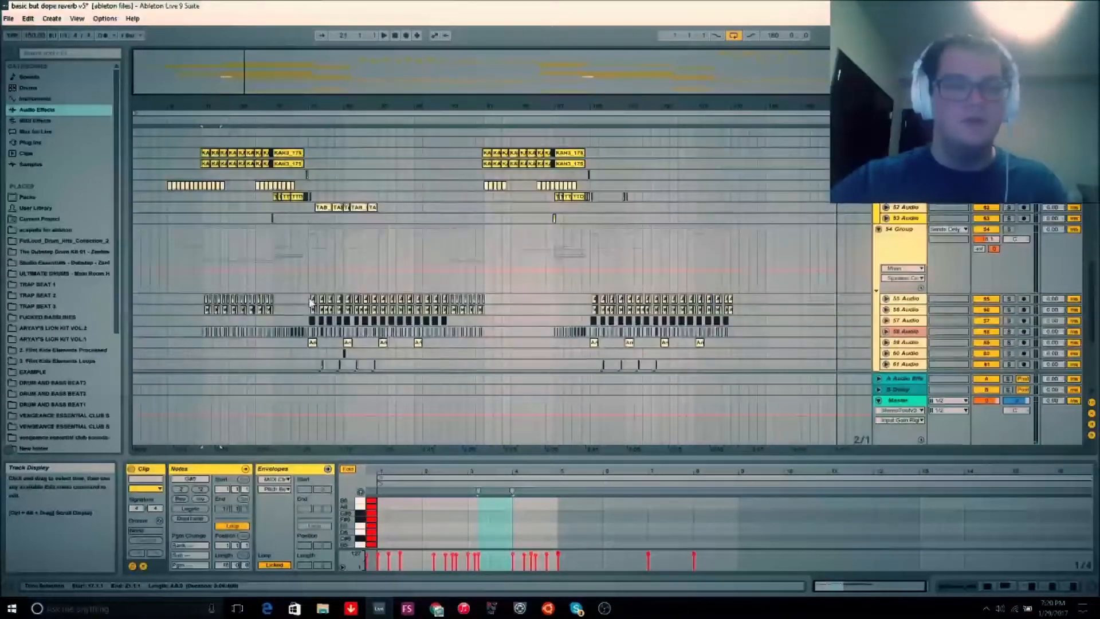
scroll(310, 302, up, 7)
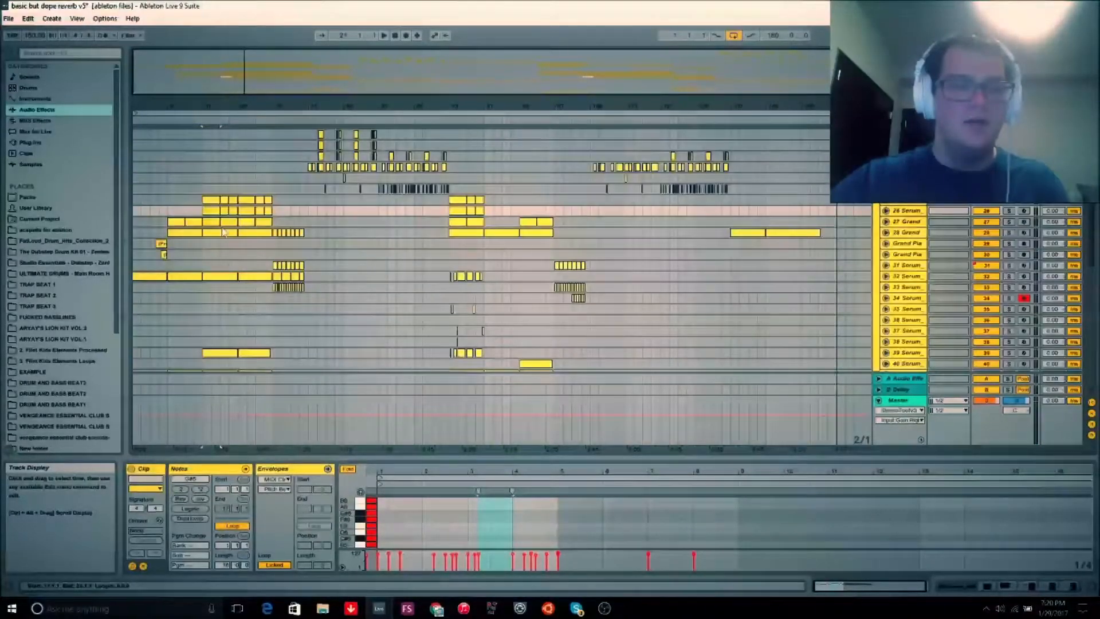
click(210, 200)
click(212, 211)
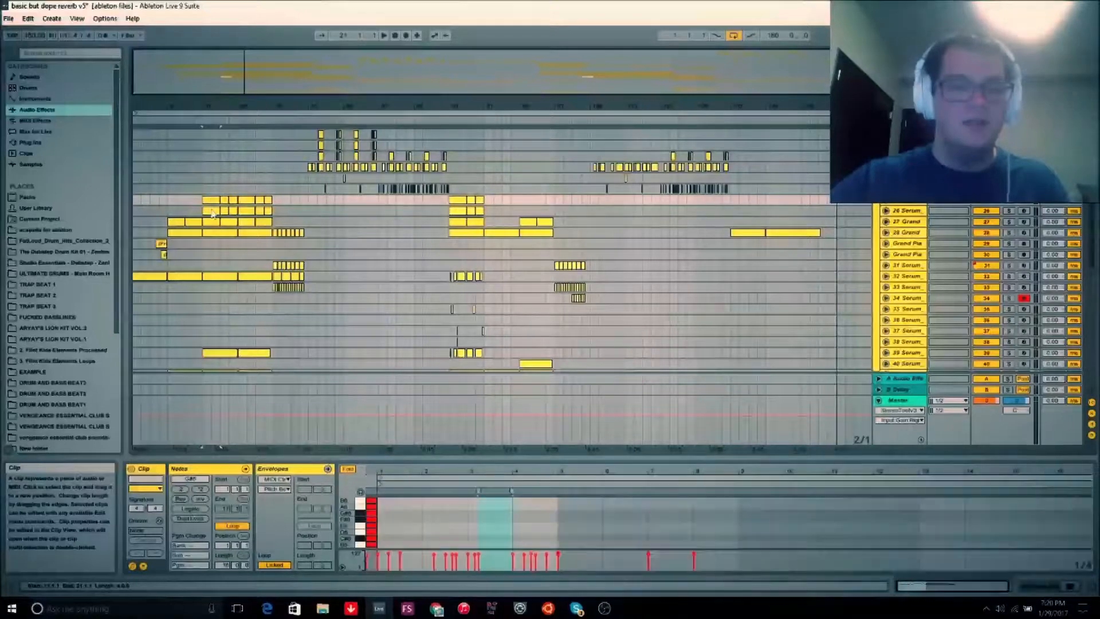
click(322, 278)
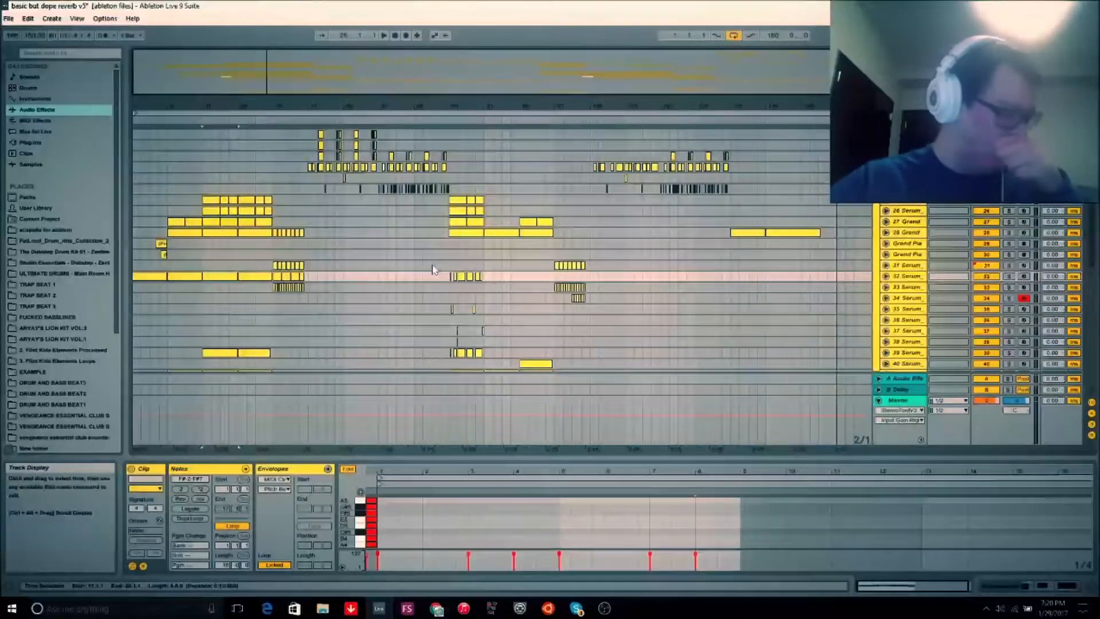
Step: Select the clip at bar 41 on track 18, show the track's device chain, and inspect its Serum synth before closing it
click(333, 248)
scroll(376, 287, up, 5)
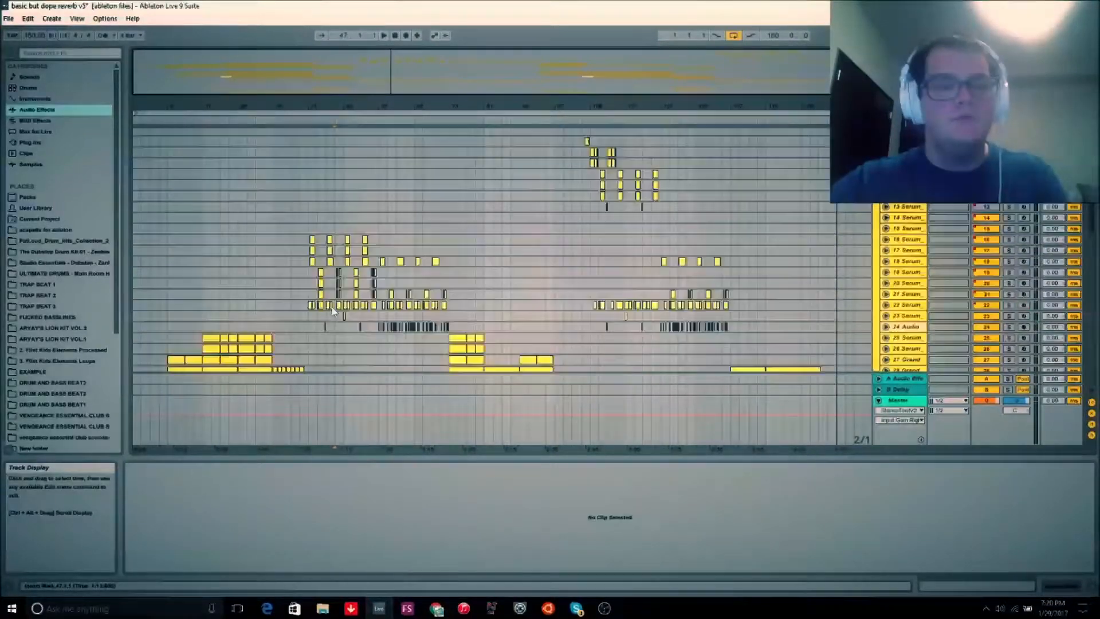
click(307, 286)
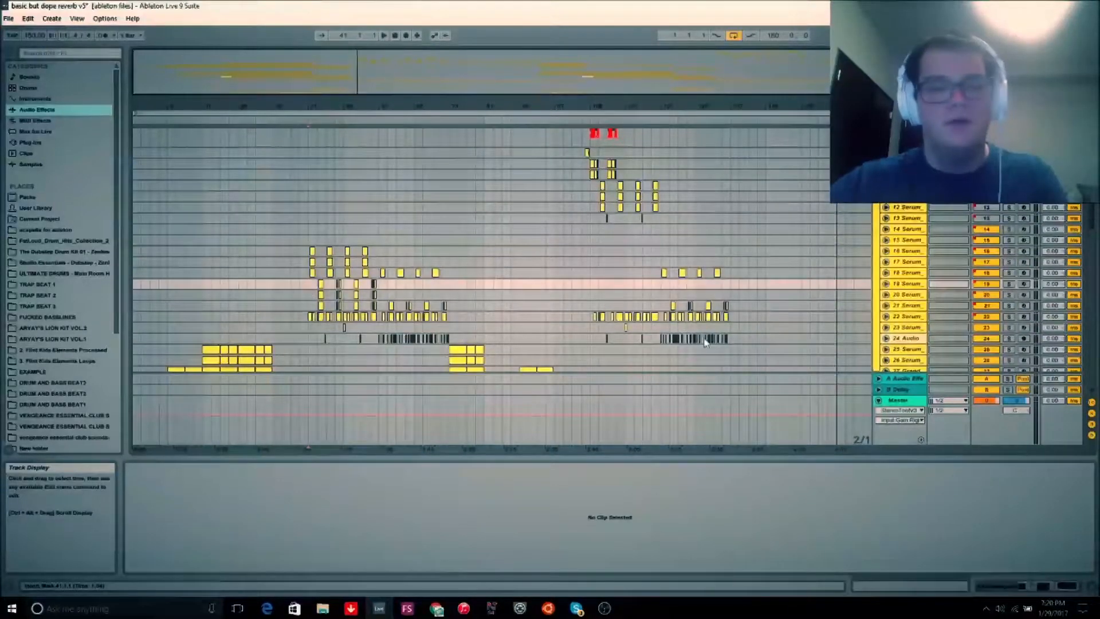
click(308, 275)
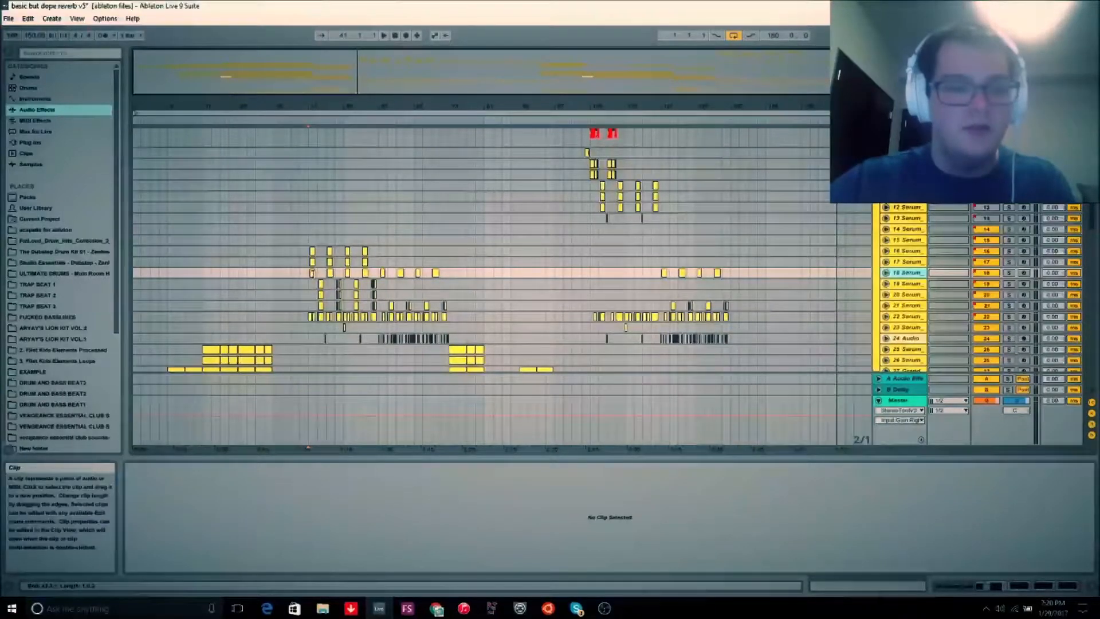
click(312, 273)
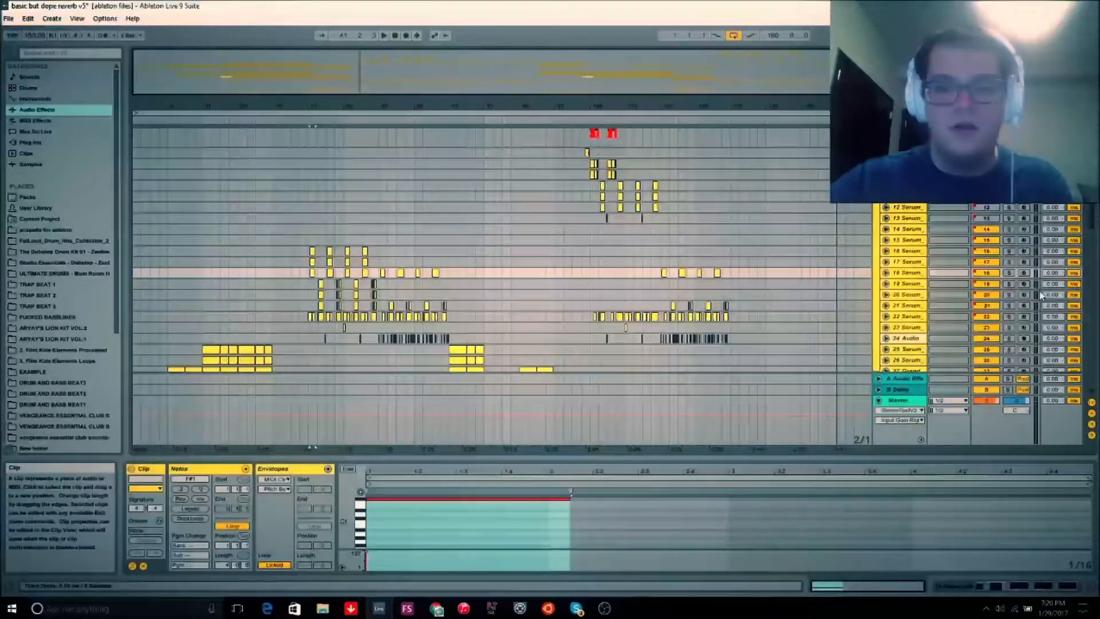
key(shift+Tab)
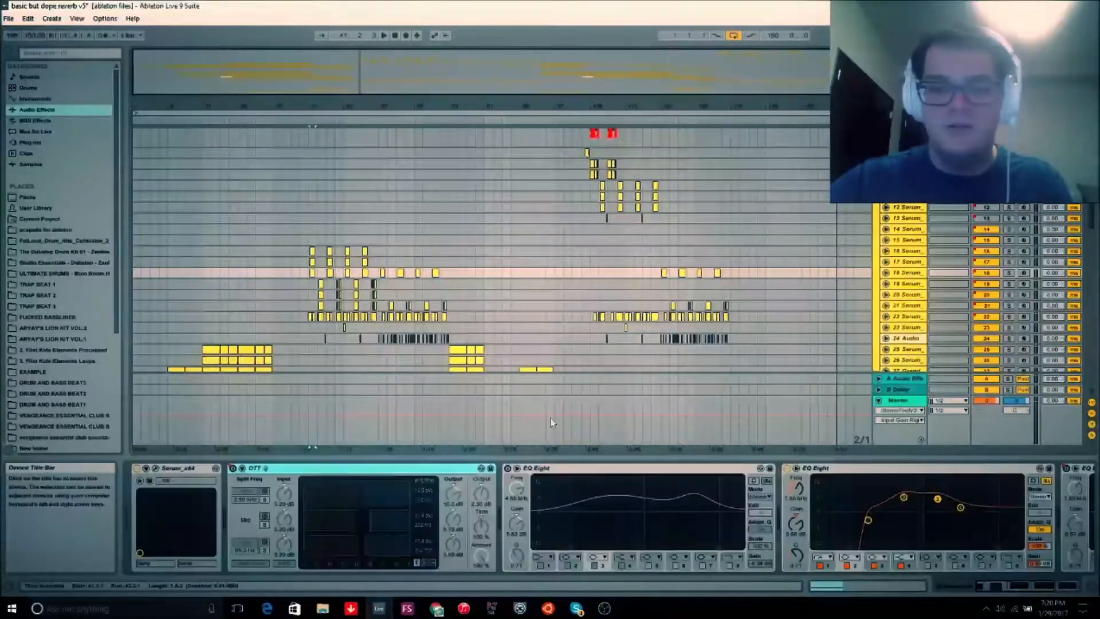
click(155, 468)
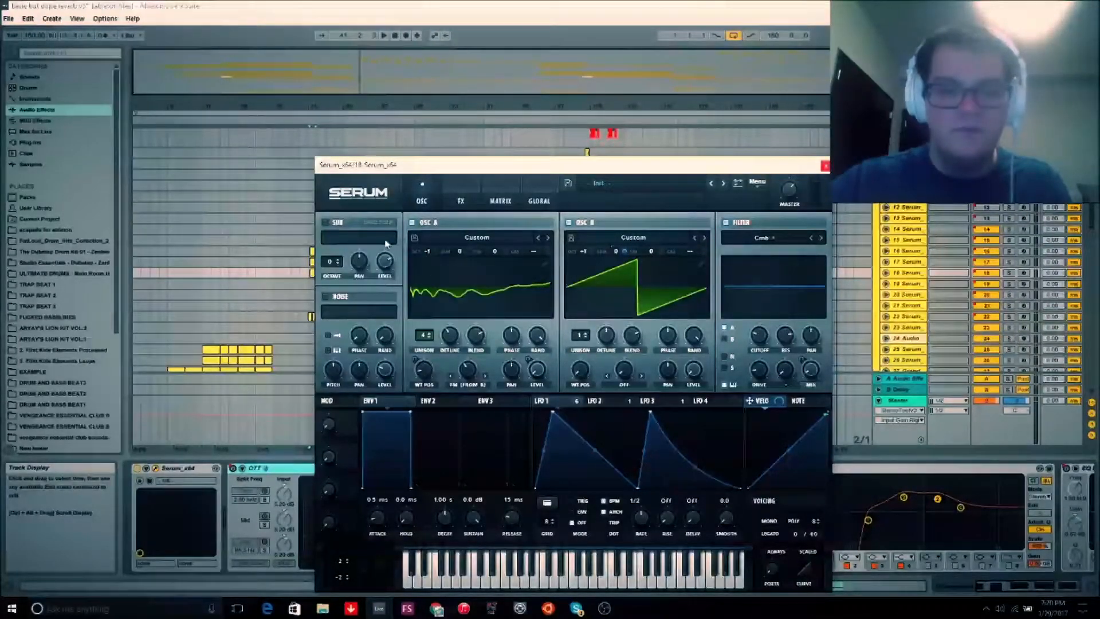
click(824, 166)
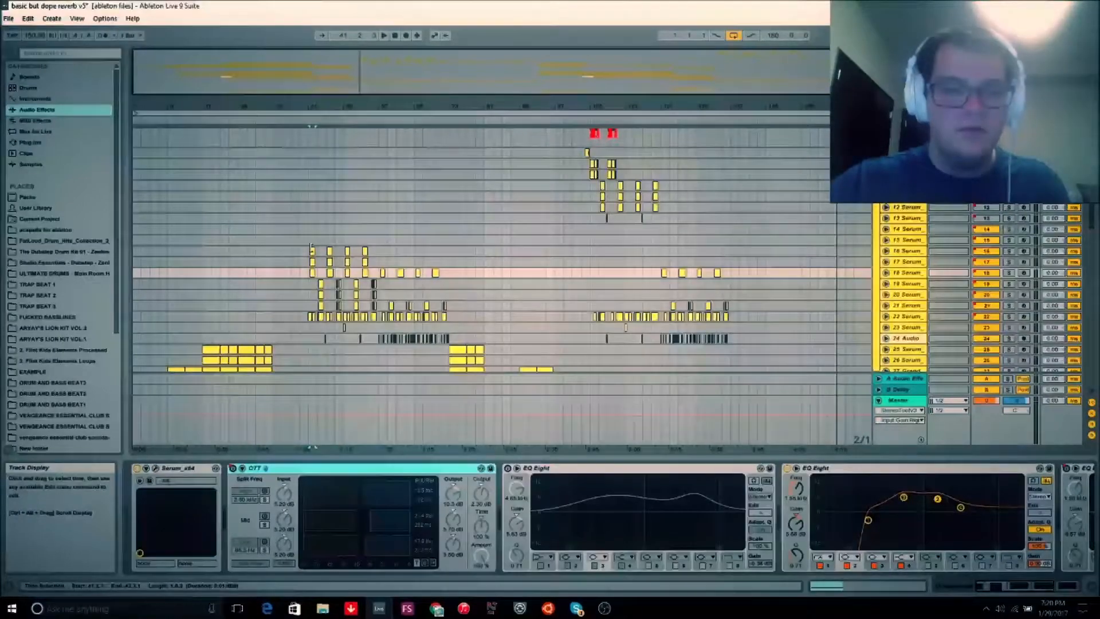
Step: Open track 17's Serum synth, examine its oscillator settings, and close the window
click(909, 262)
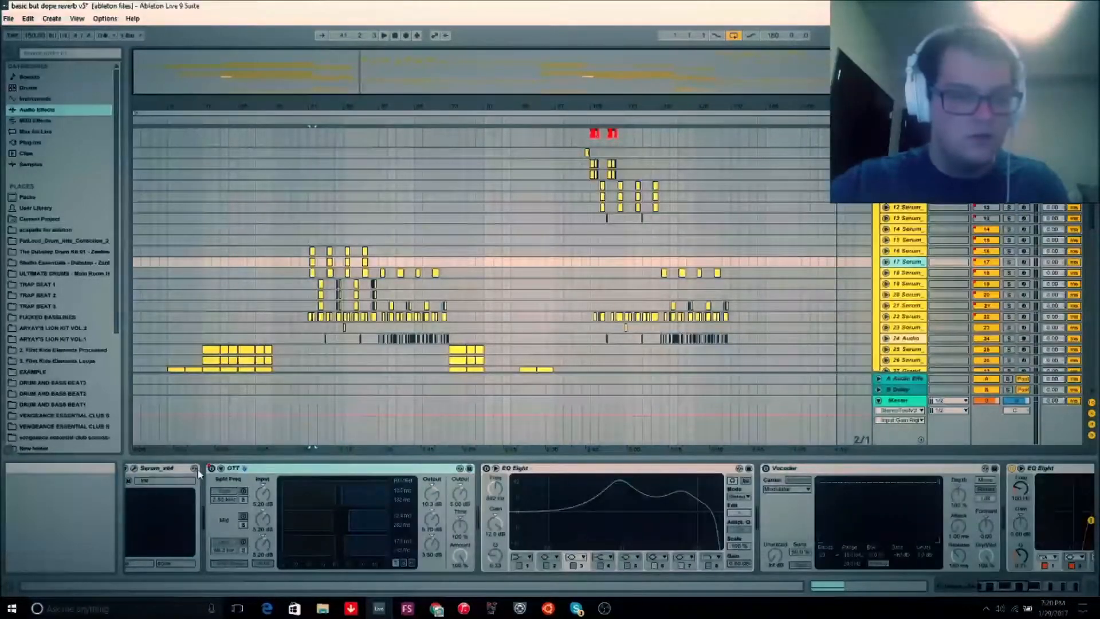
click(136, 468)
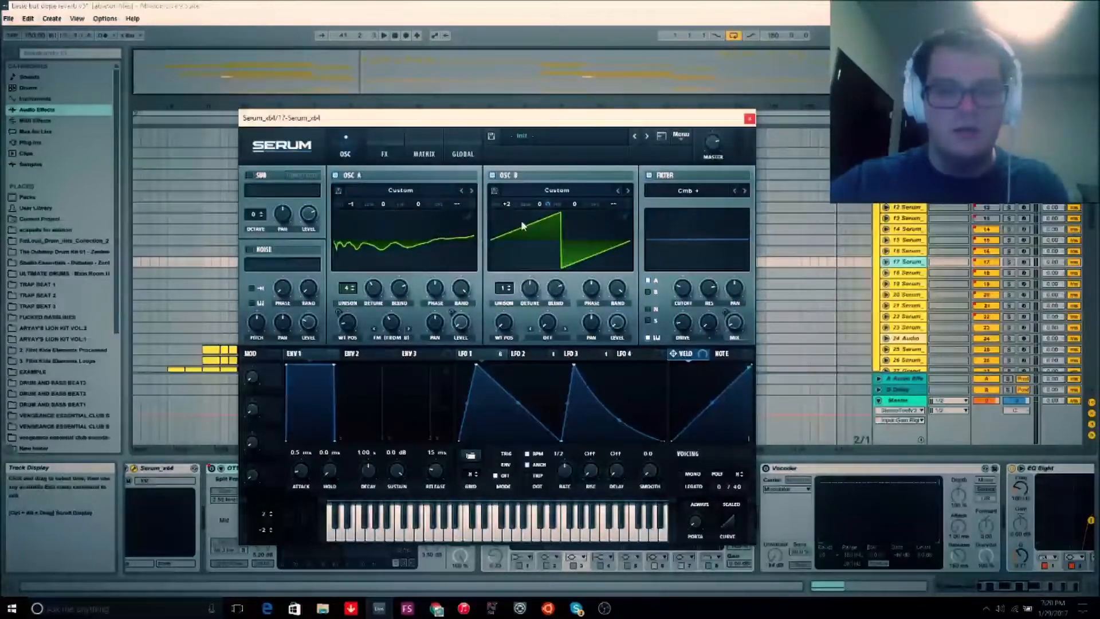
click(749, 119)
Step: Open track 16's Serum synth, solo tracks 16, 17 and 18 in turn to compare the bass layers, and close the synth
click(909, 251)
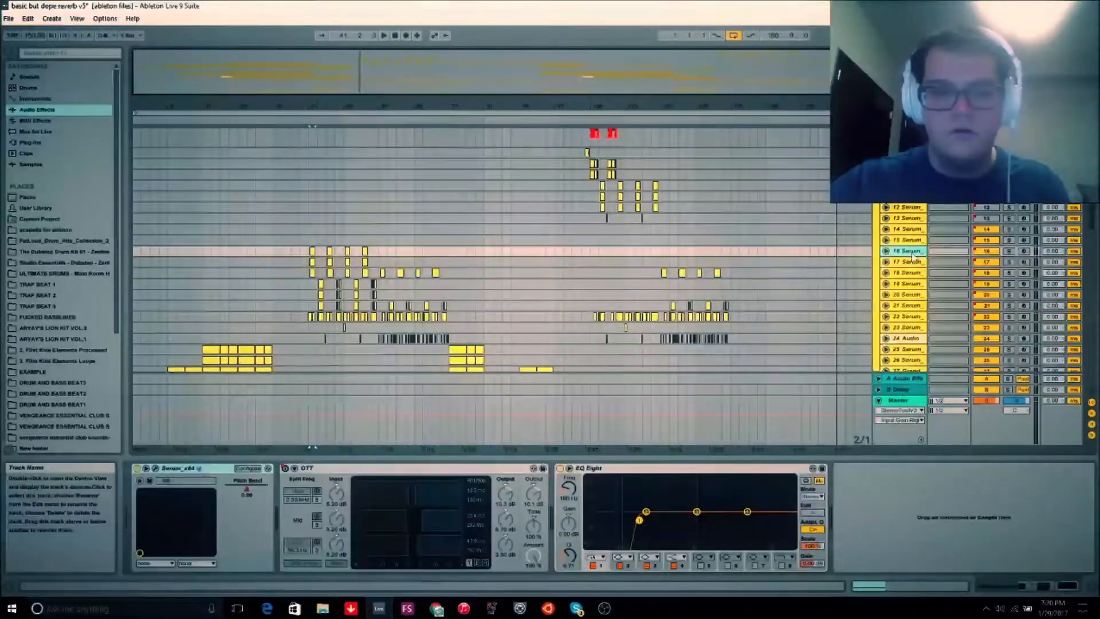
click(155, 468)
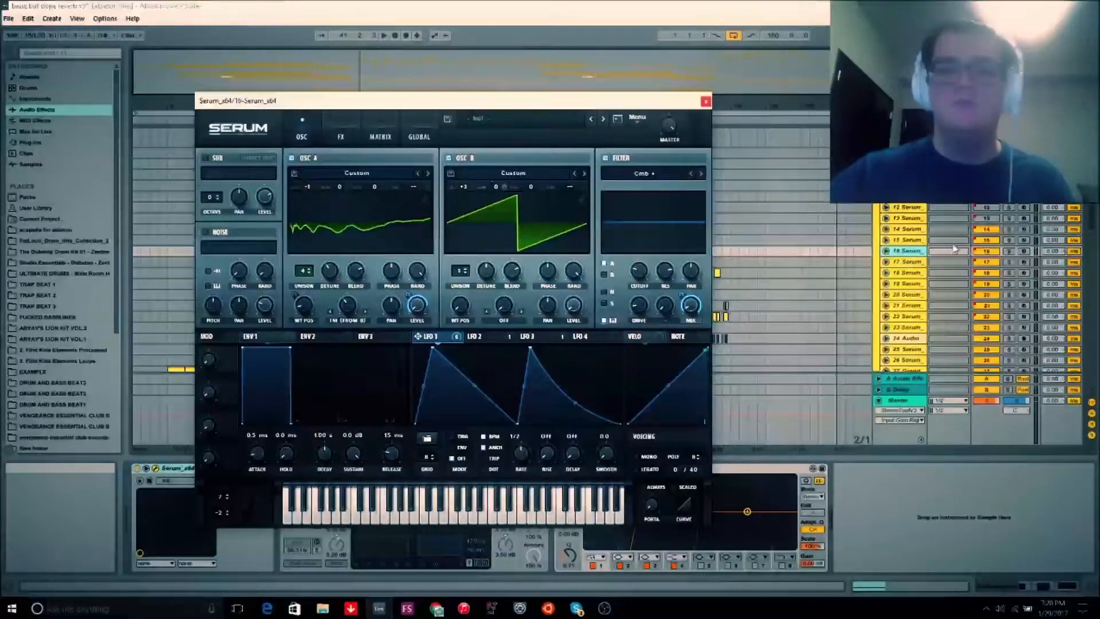
click(1008, 251)
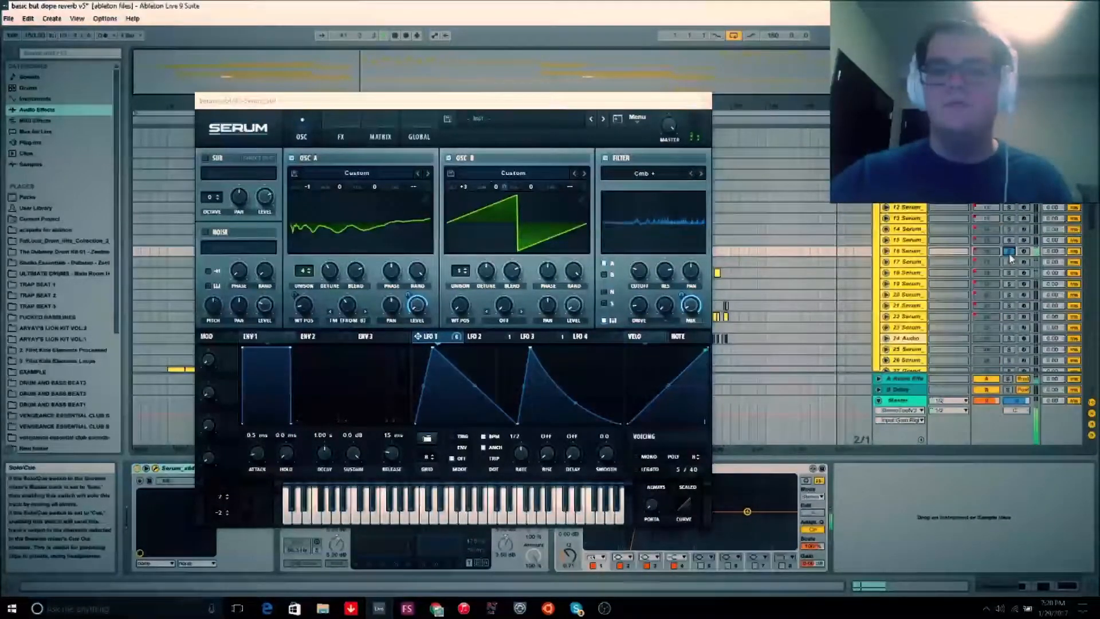
click(1009, 261)
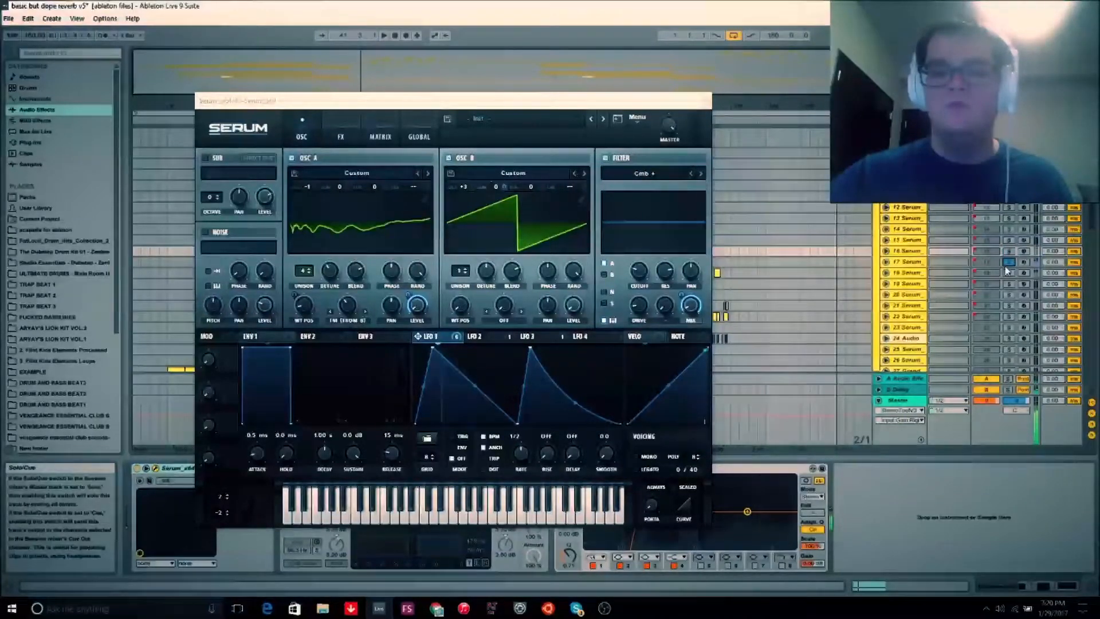
click(1008, 273)
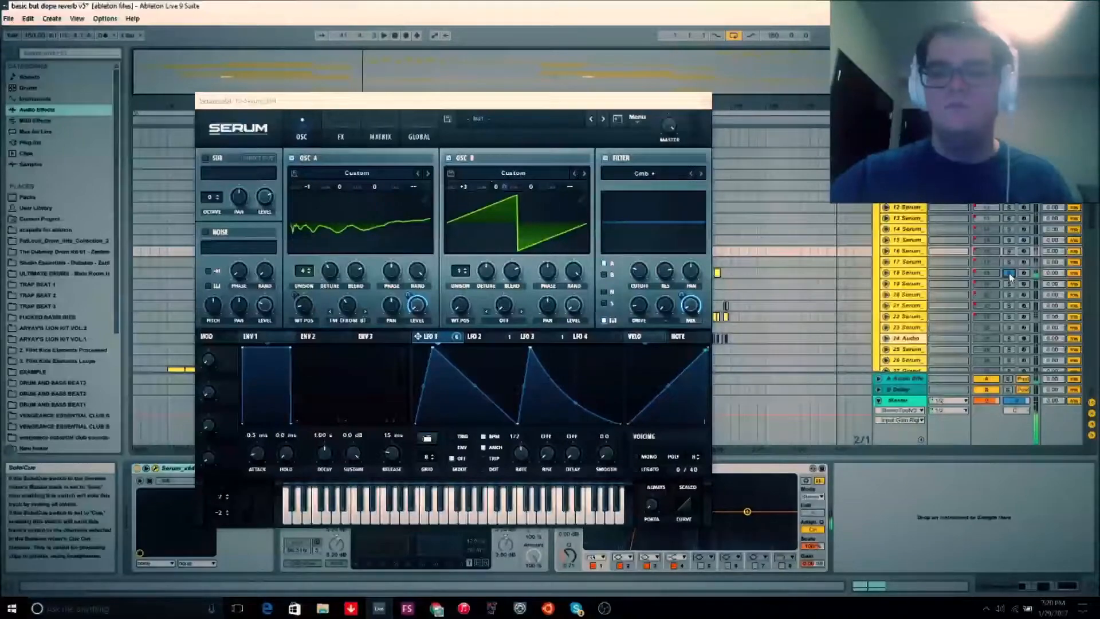
click(1009, 273)
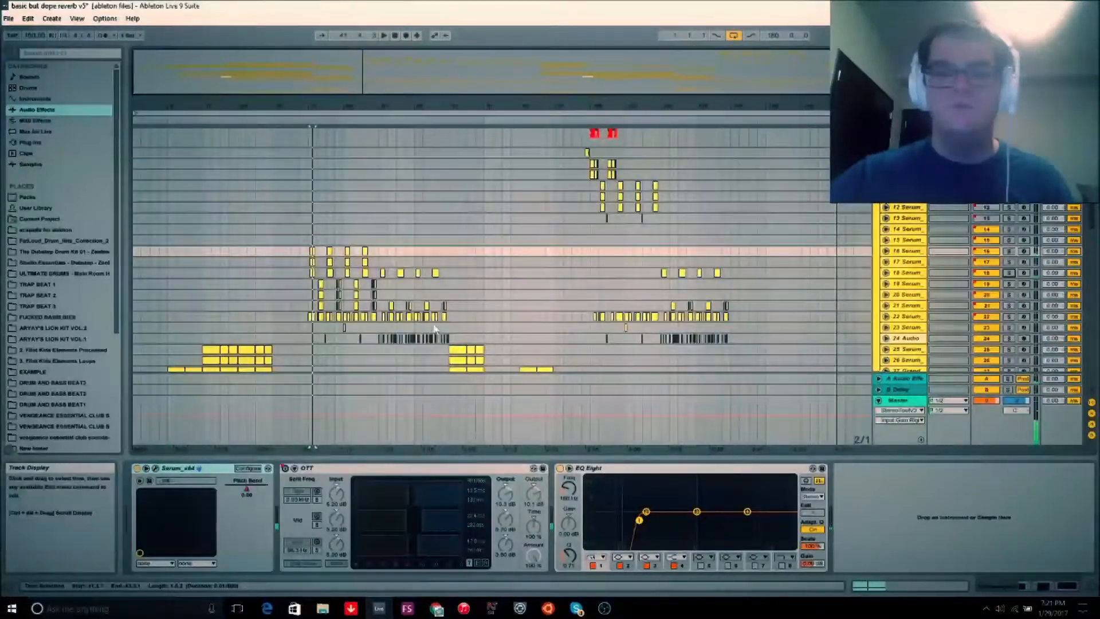
click(706, 101)
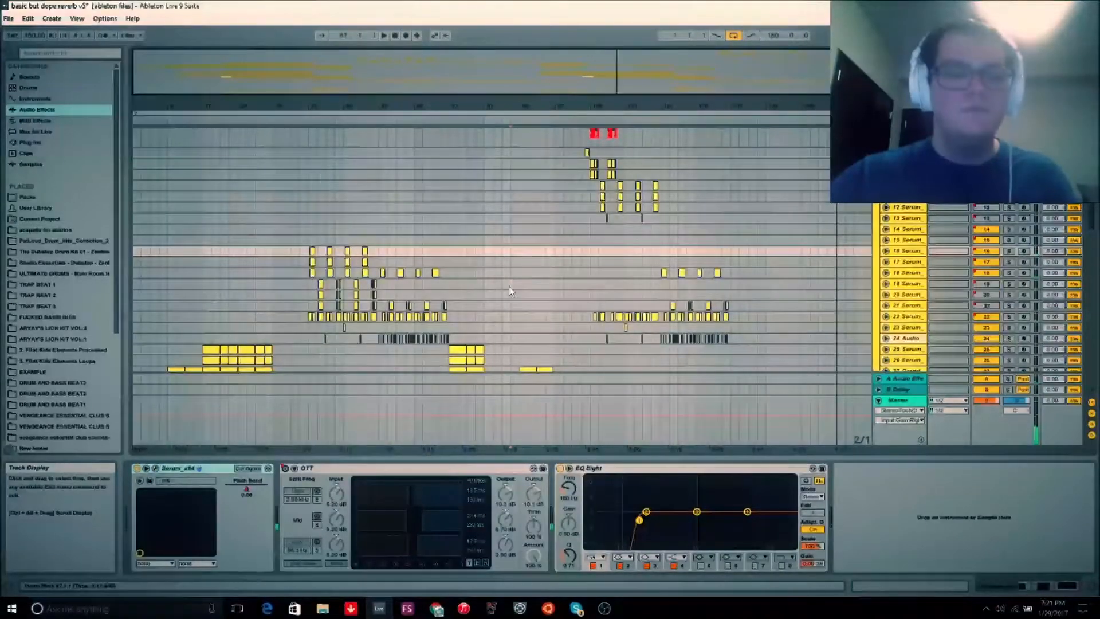
Step: Place the insert marker at bar 97 and review the second drop's Serum tracks and the audio tracks below them
click(510, 291)
scroll(509, 291, down, 5)
scroll(512, 295, up, 8)
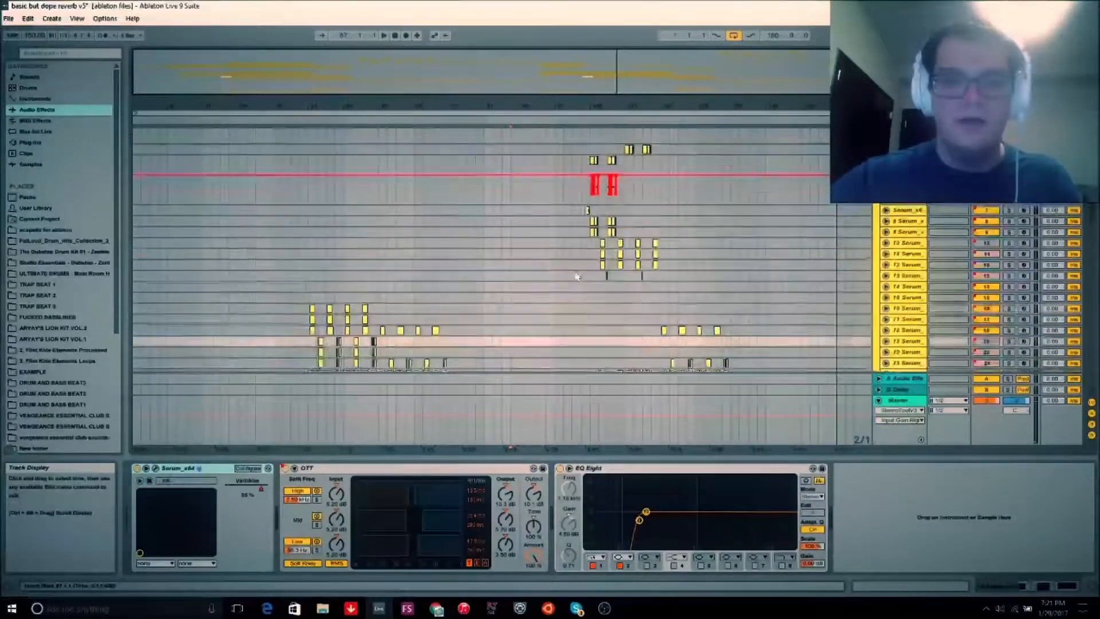
scroll(530, 323, up, 3)
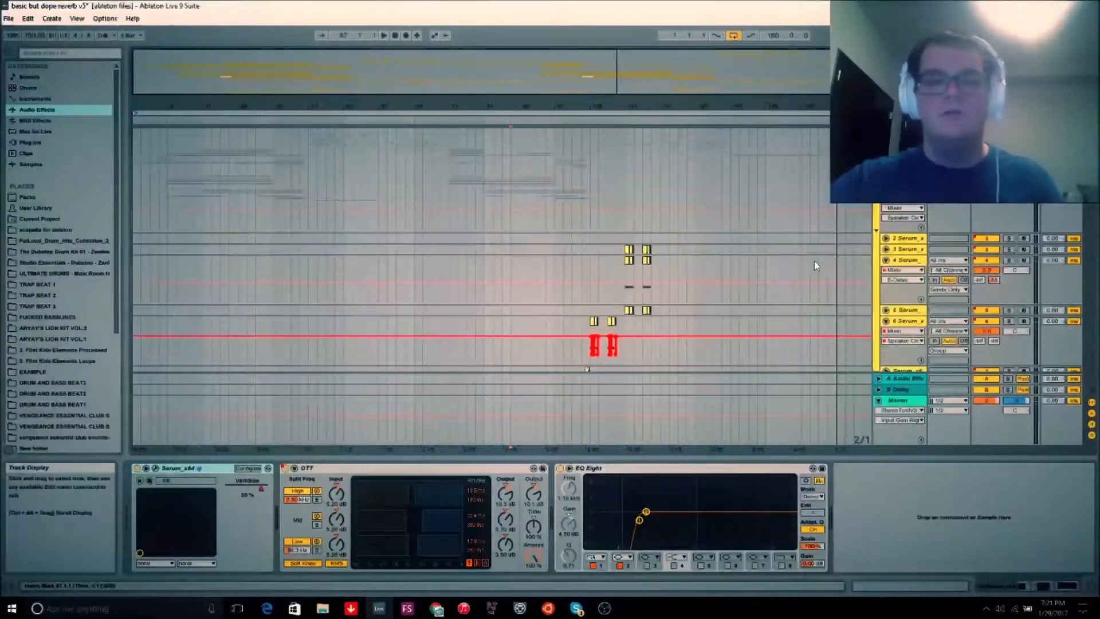
scroll(570, 287, down, 8)
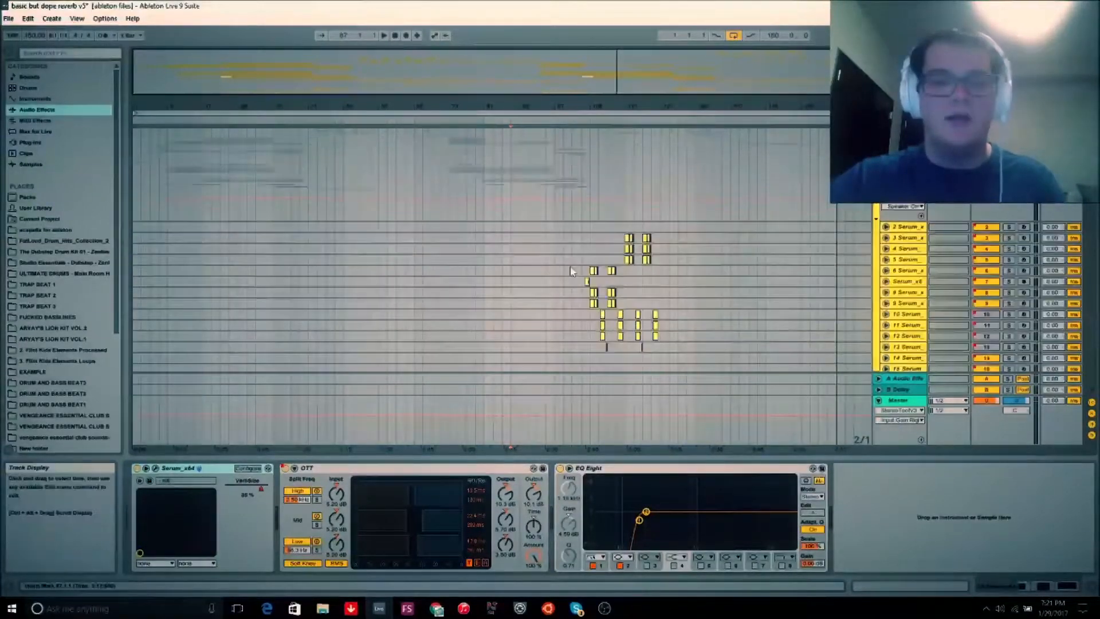
scroll(570, 287, down, 7)
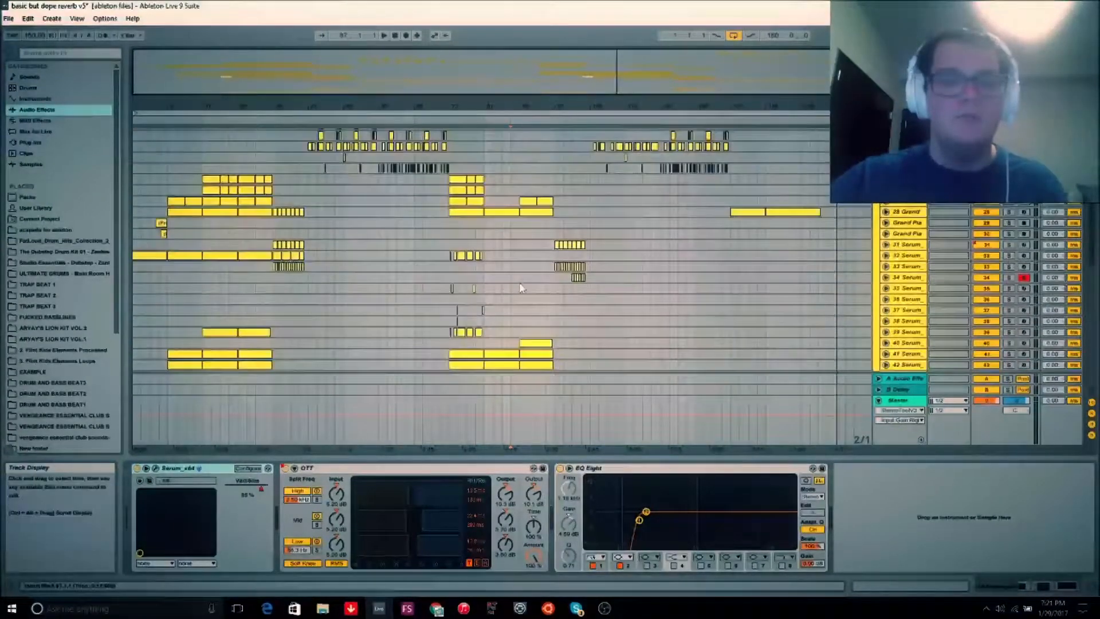
scroll(517, 293, down, 12)
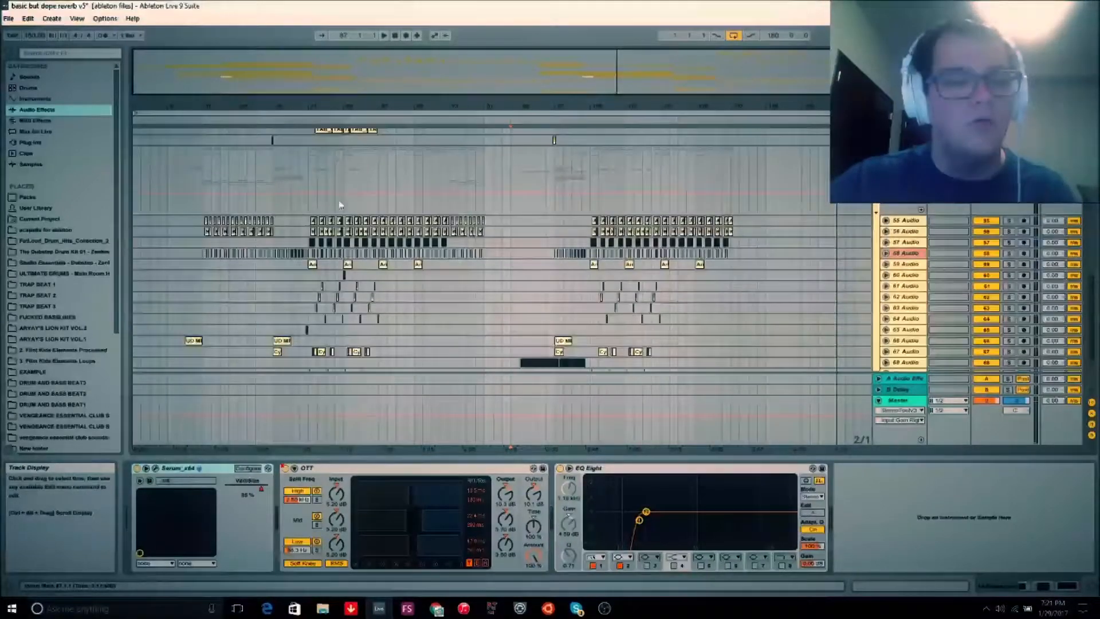
Step: Play the first drop from bar 41 and examine its drum, crash and percussion clips up close
click(311, 182)
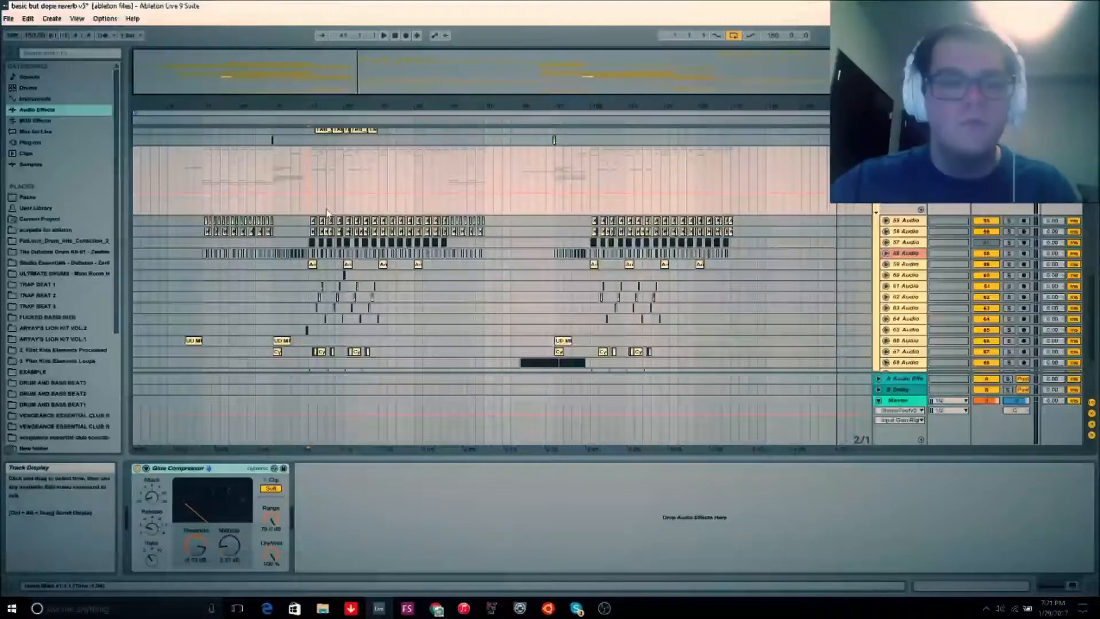
key(space)
drag(309, 106, 306, 177)
scroll(395, 181, down, 3)
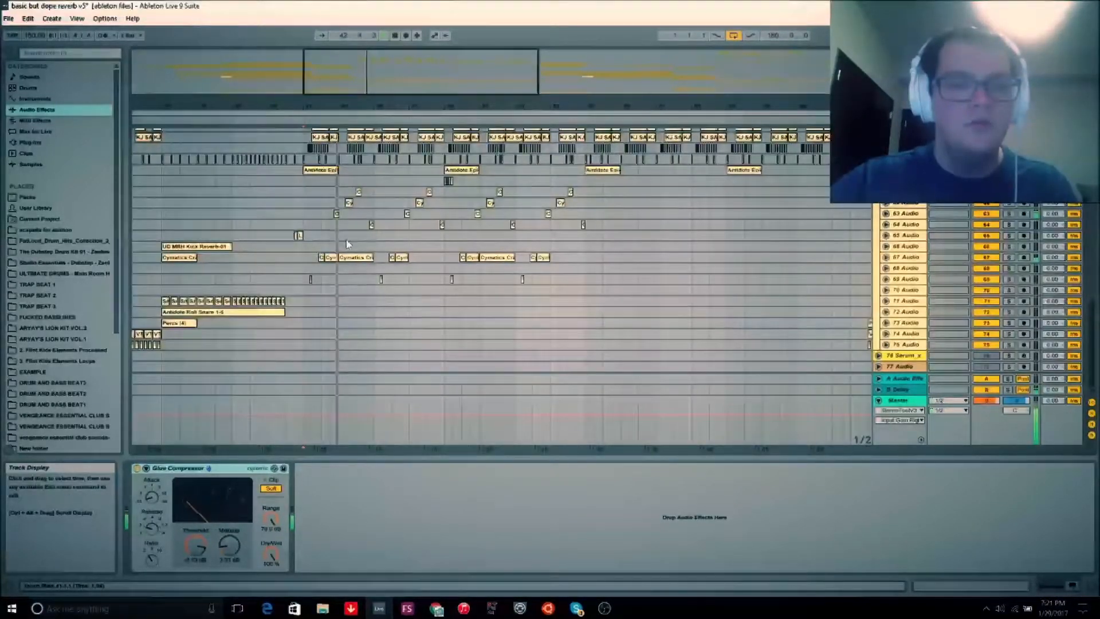
scroll(346, 215, up, 2)
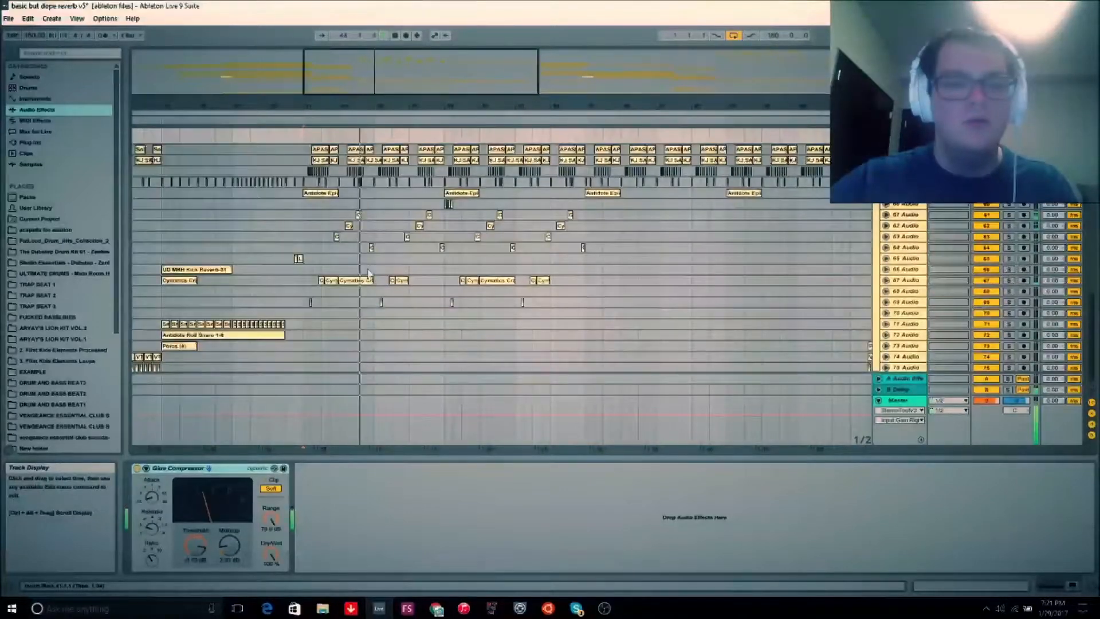
drag(373, 100, 381, 127)
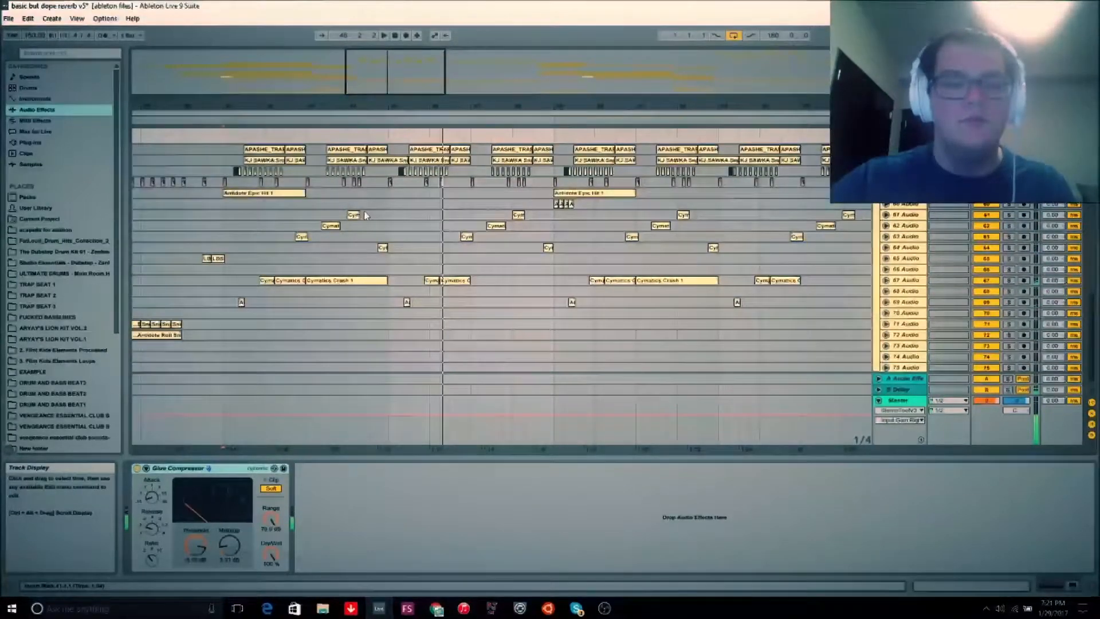
Step: Replay the drop from bar 41 on track 62 and toggle solo on track 56 to listen to the drums
click(225, 227)
key(space)
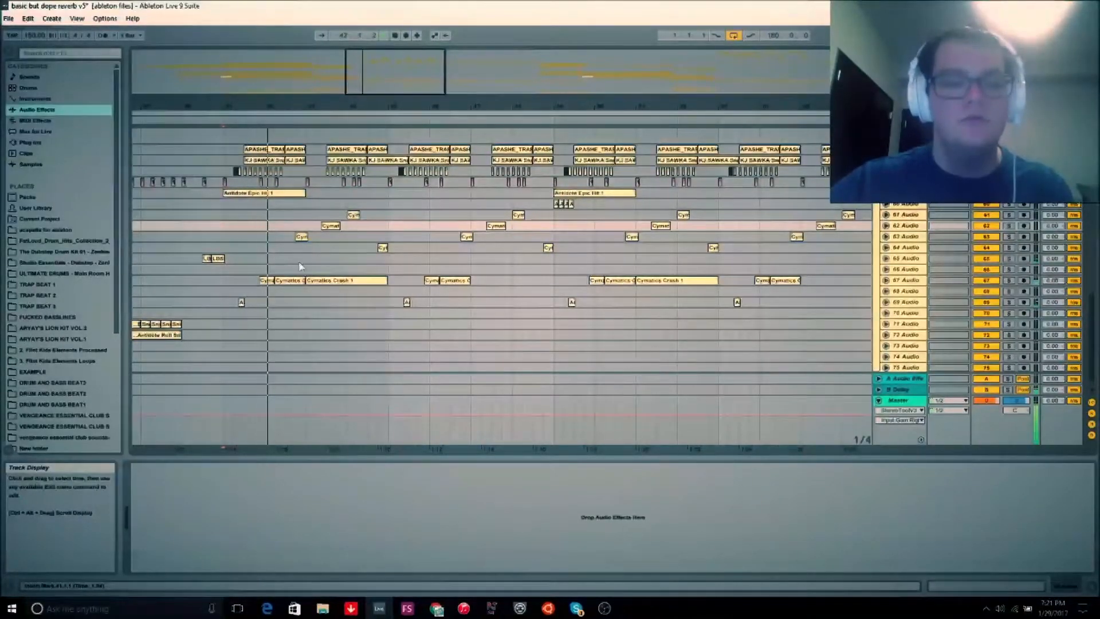
drag(383, 62, 393, 56)
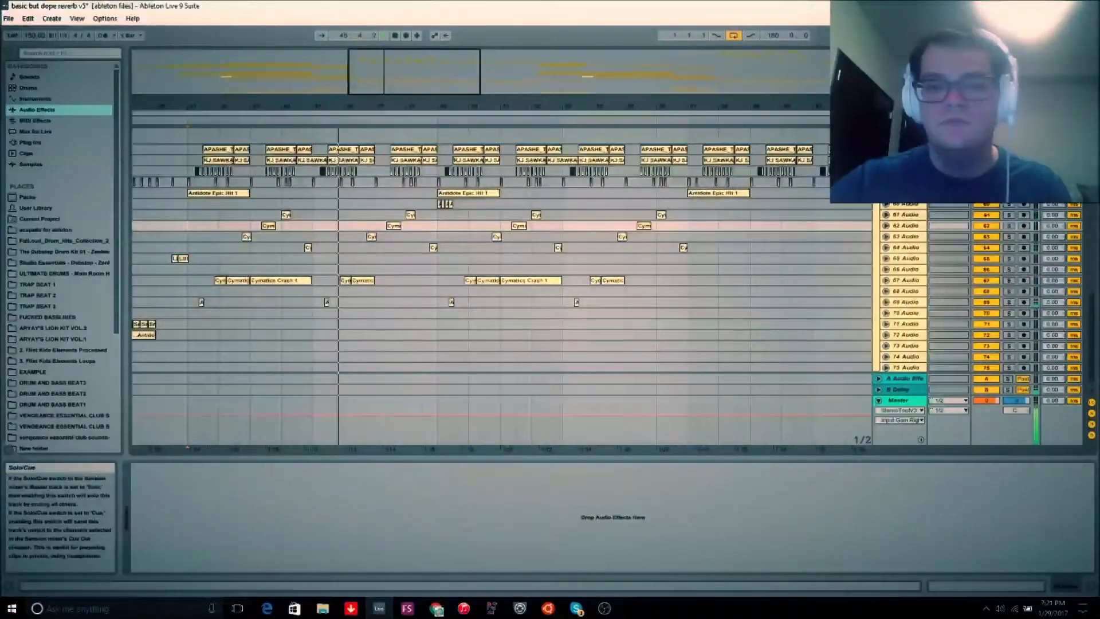
click(1009, 160)
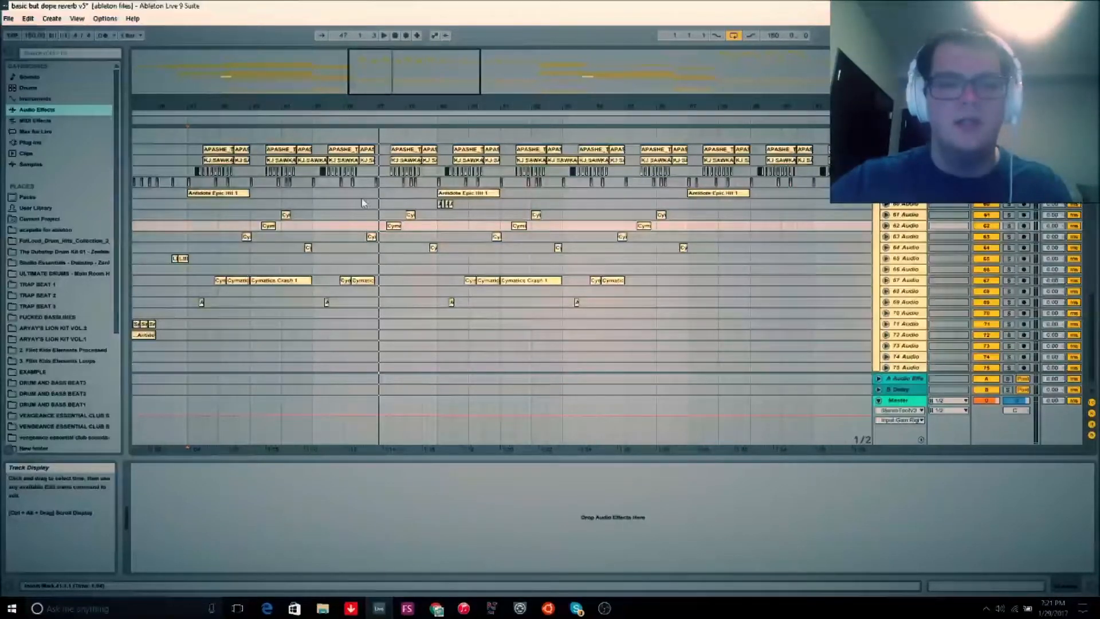
Step: Play from bar 47 on track 57, and place the insert marker at bar 49 on the same track
click(375, 175)
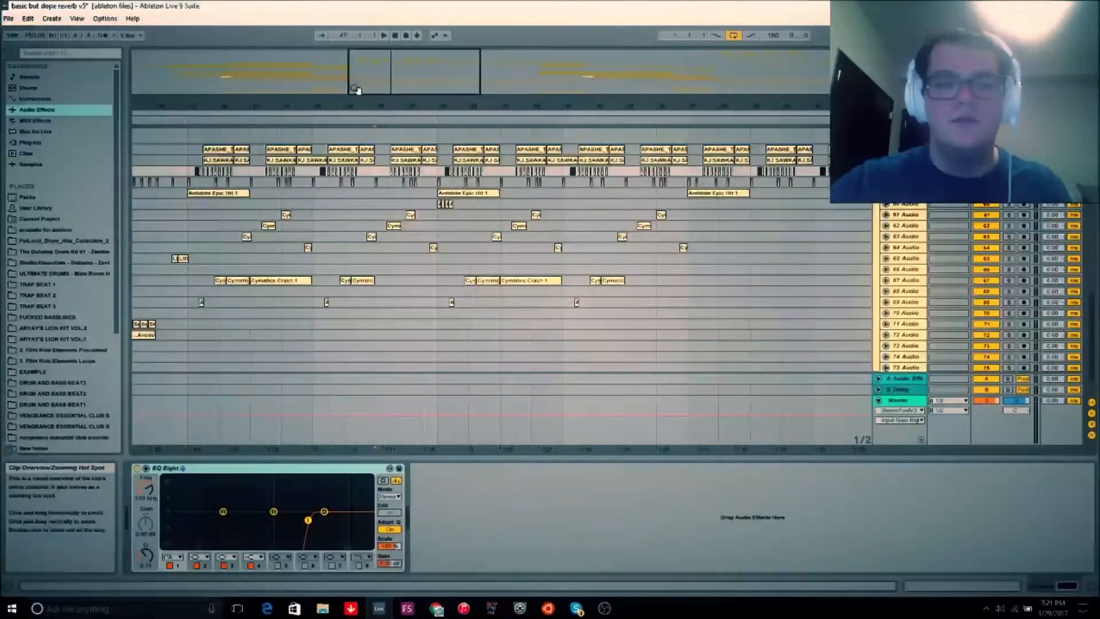
key(space)
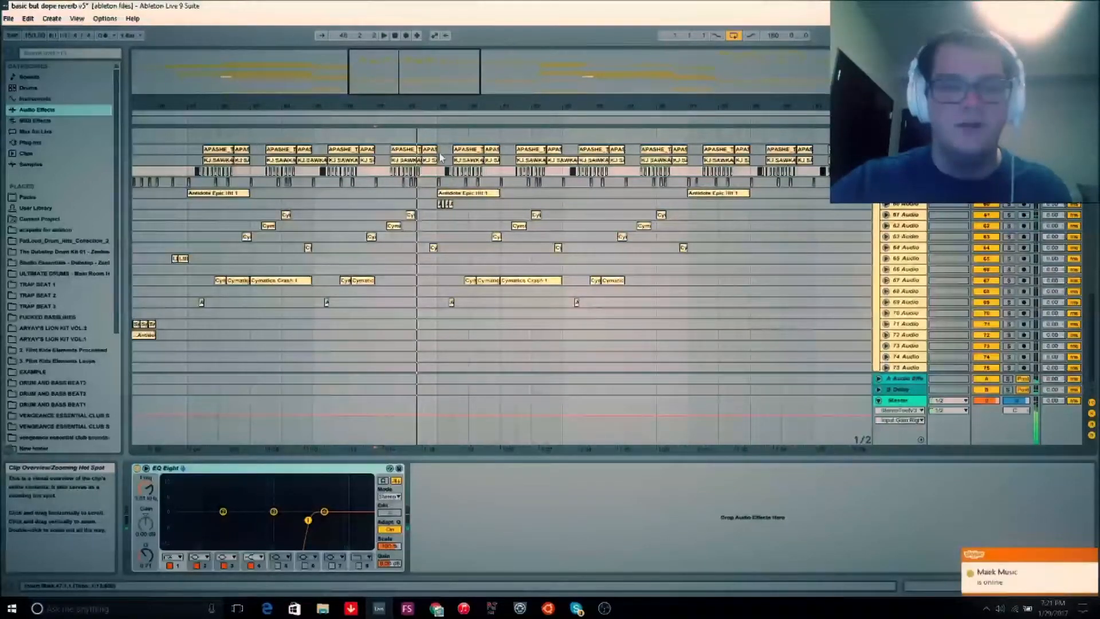
click(438, 176)
Step: Look over the audio tracks across both drops and place the insert marker at bar 41 on track 63
mouse_move(411, 81)
mouse_down()
mouse_move(421, 81)
mouse_move(420, 29)
mouse_up()
scroll(403, 319, up, 2)
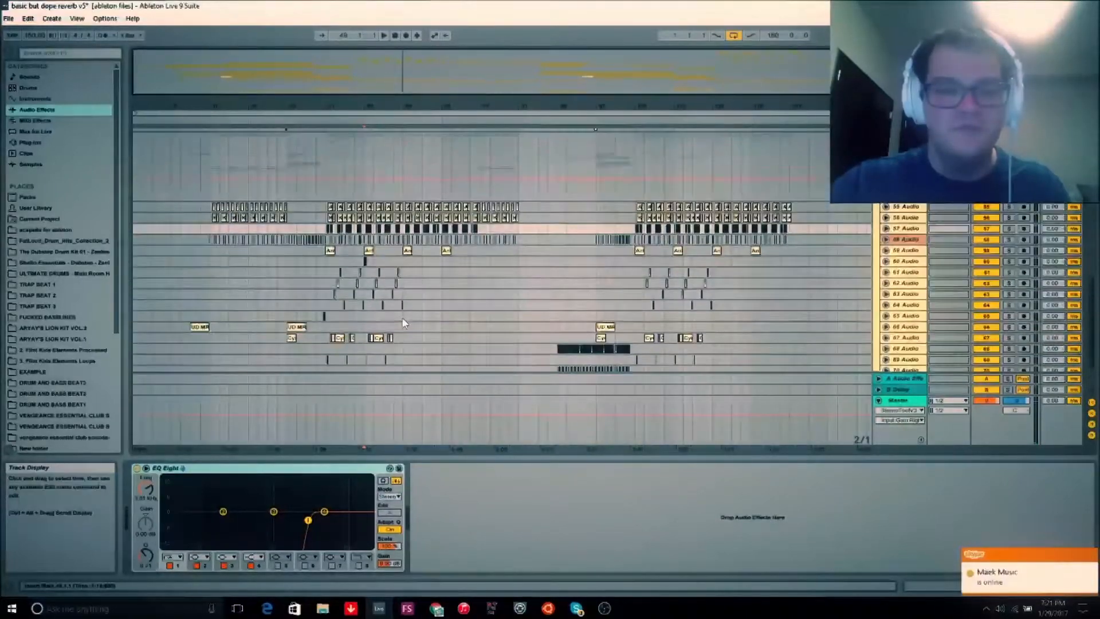
scroll(401, 324, up, 2)
scroll(400, 325, down, 3)
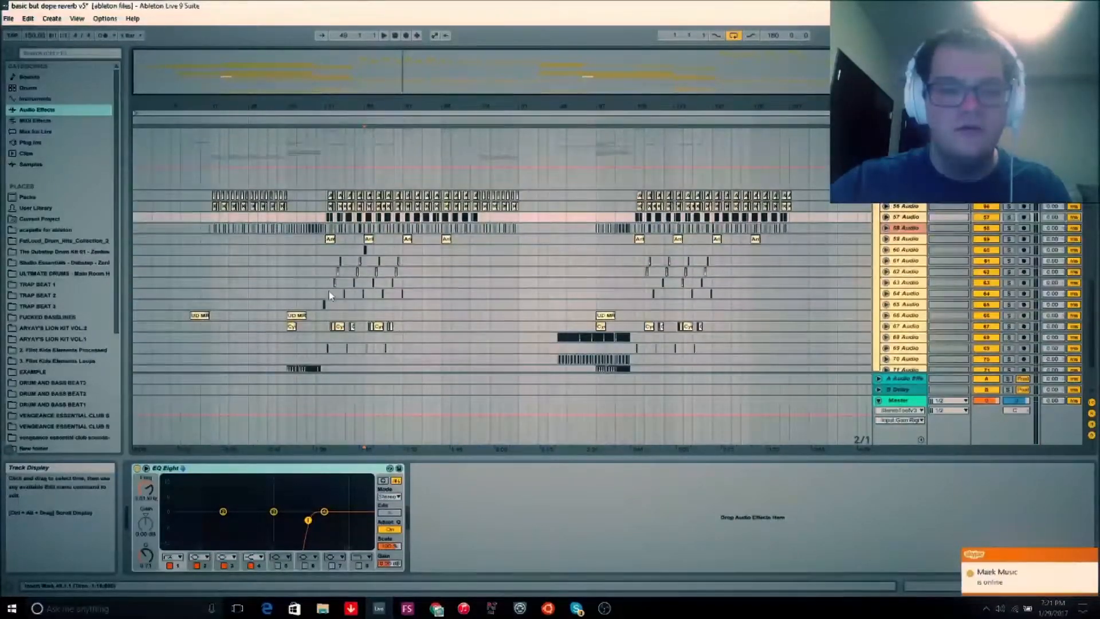
click(324, 284)
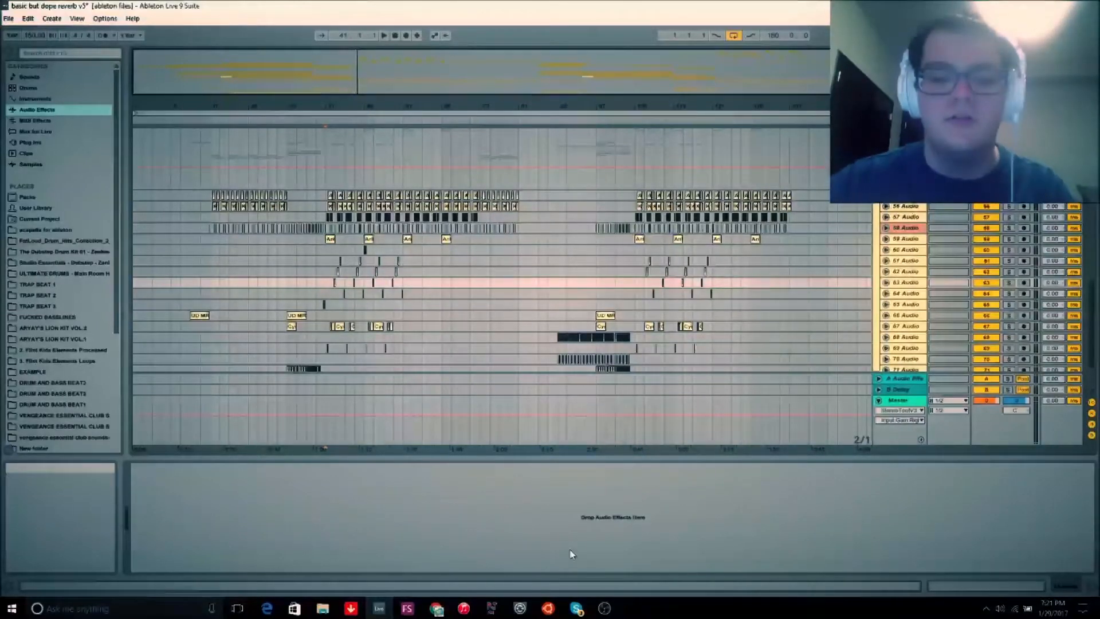
mouse_move(607, 609)
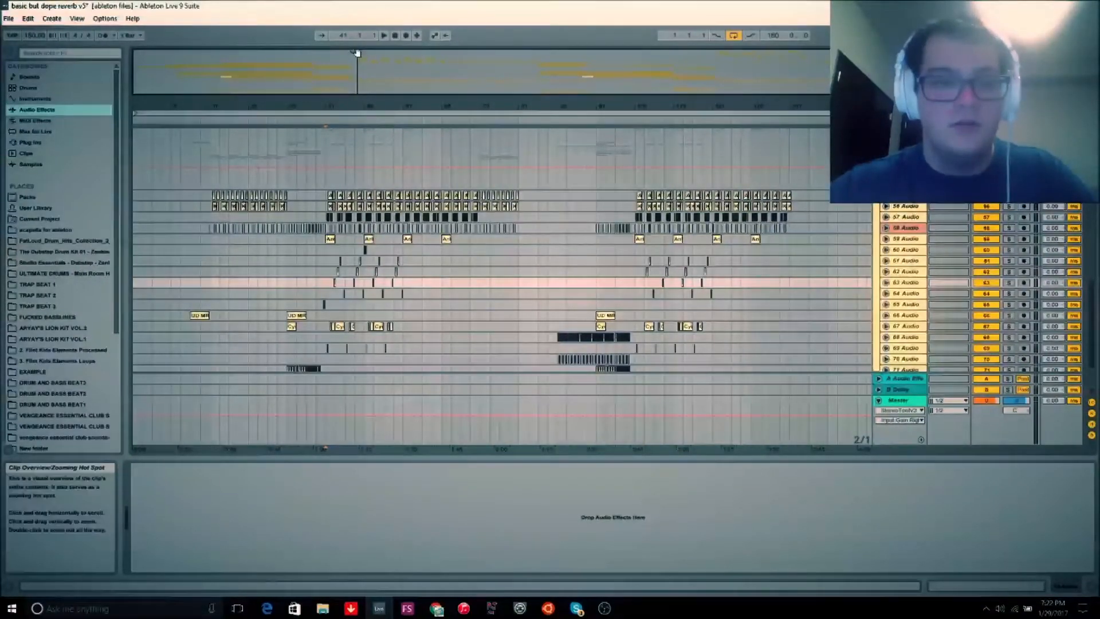
scroll(378, 144, up, 6)
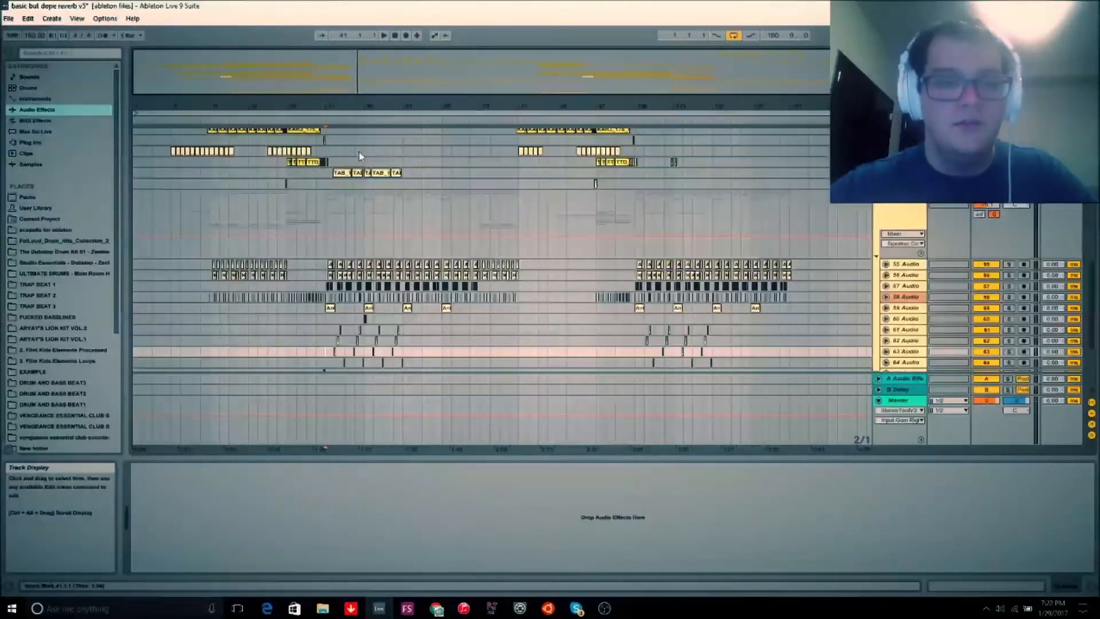